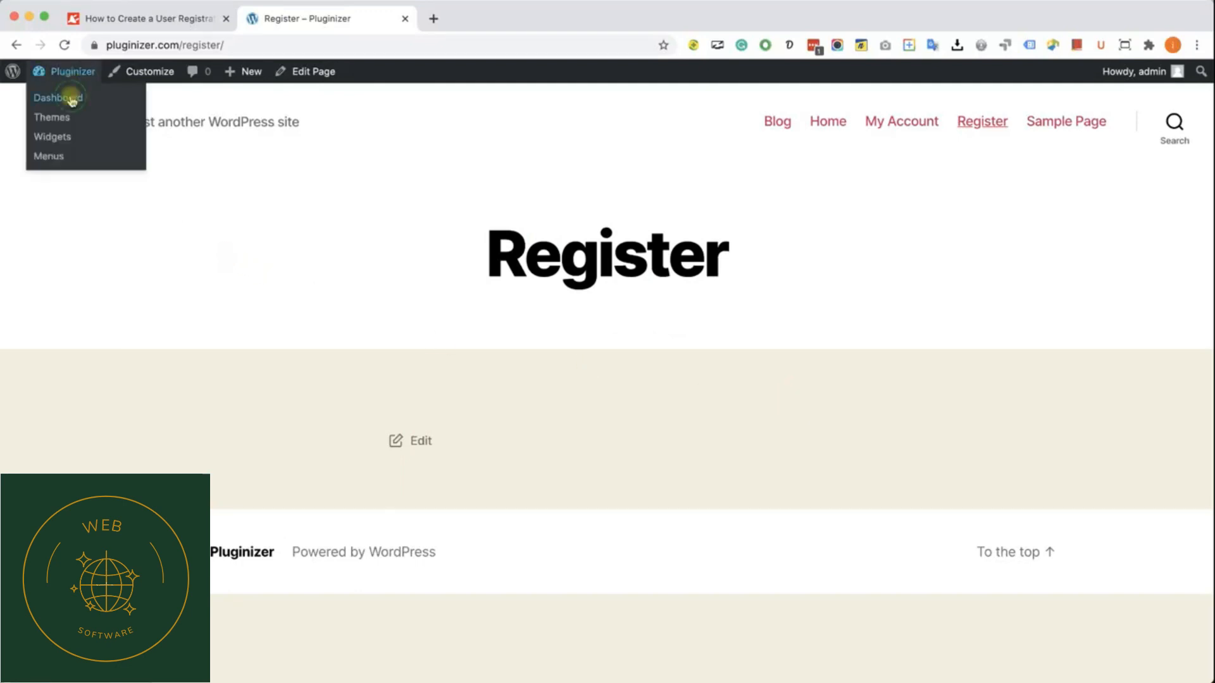
Step: Check the Membership and New User Default Role options in the site's General Settings, and close the settings page
super+click(71, 98)
drag(491, 16, 354, 25)
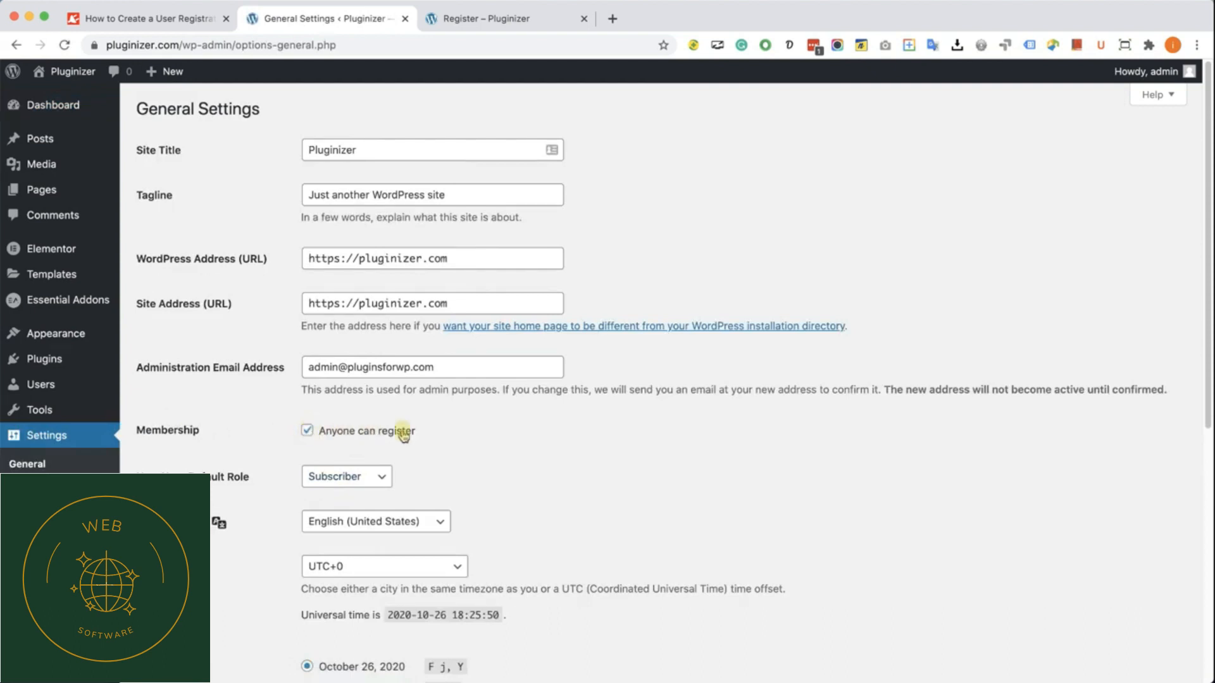
scroll(418, 431, down, 1)
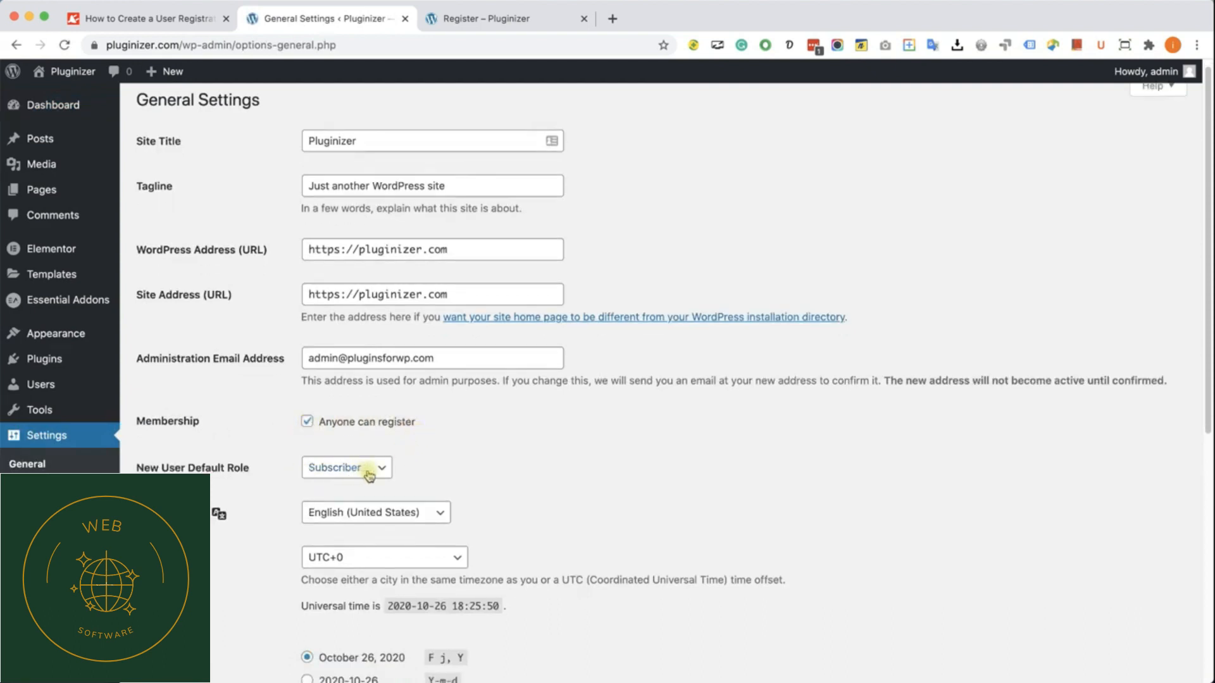
scroll(442, 466, down, 7)
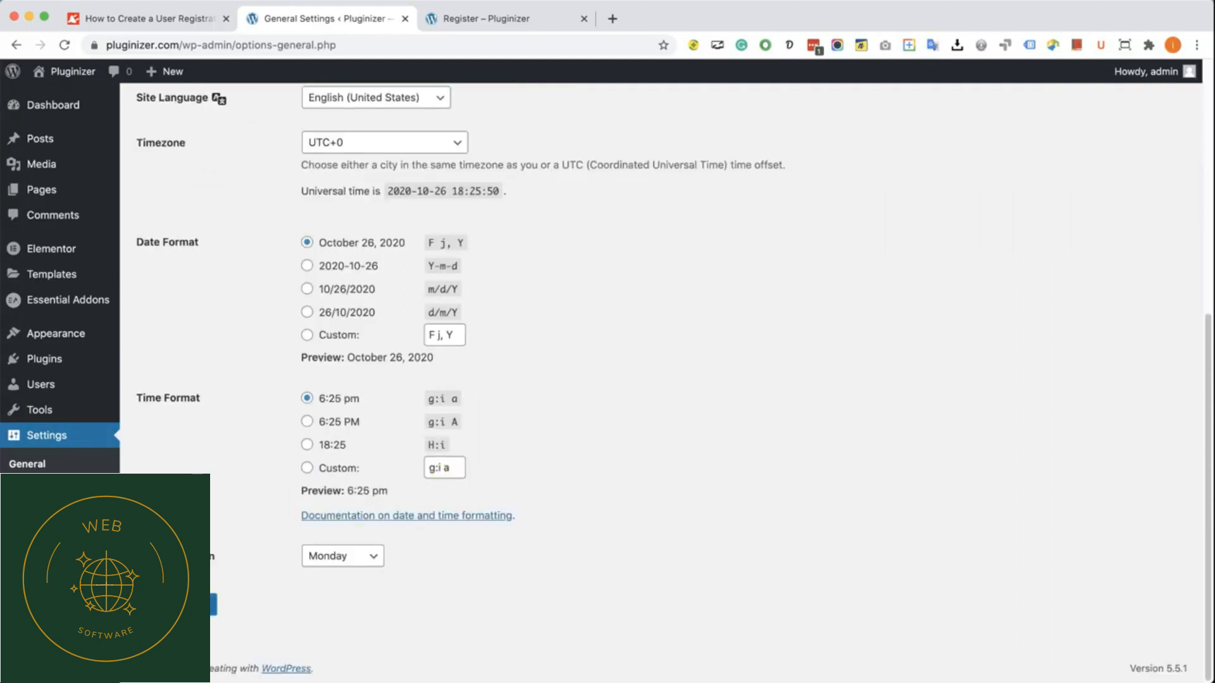
click(405, 18)
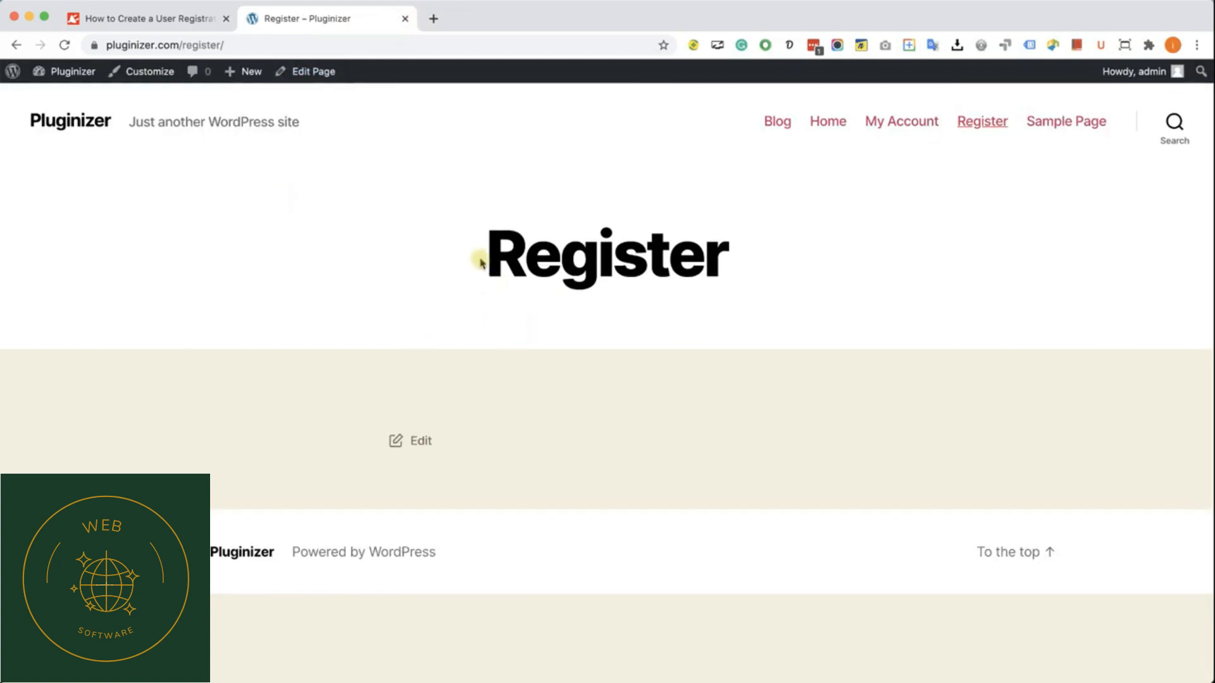
Step: Open the Register page in the Elementor editor and add a Form widget to its empty content area
click(316, 72)
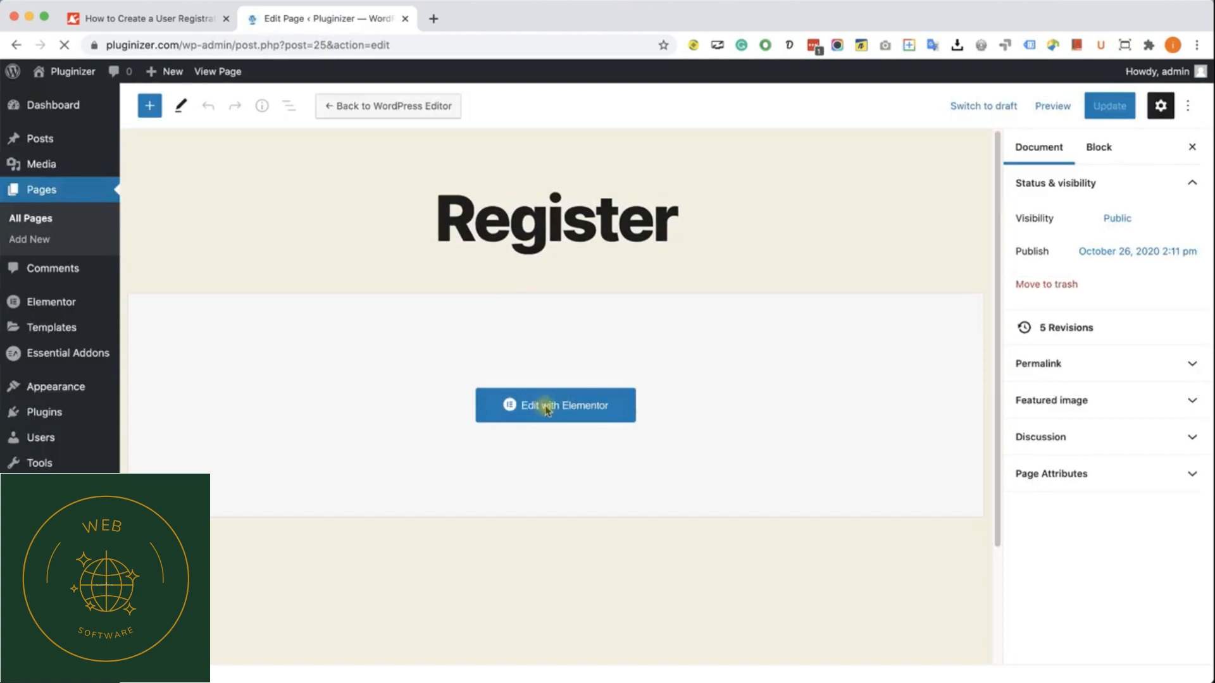
click(547, 407)
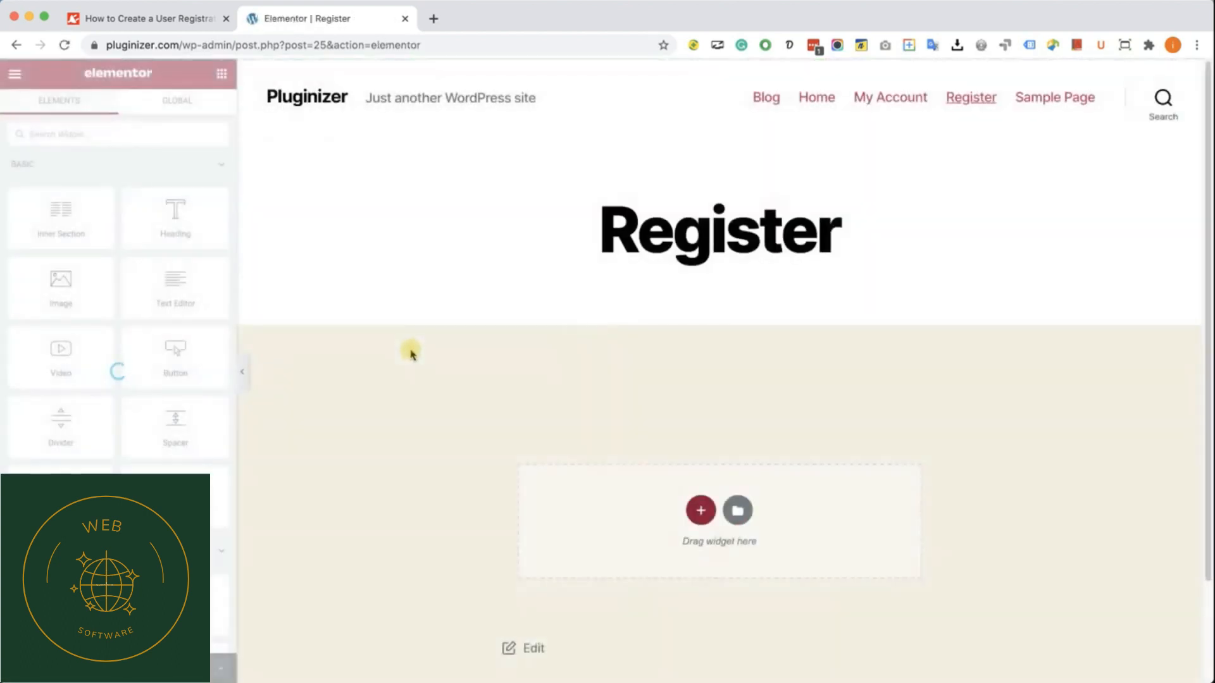
scroll(171, 388, down, 5)
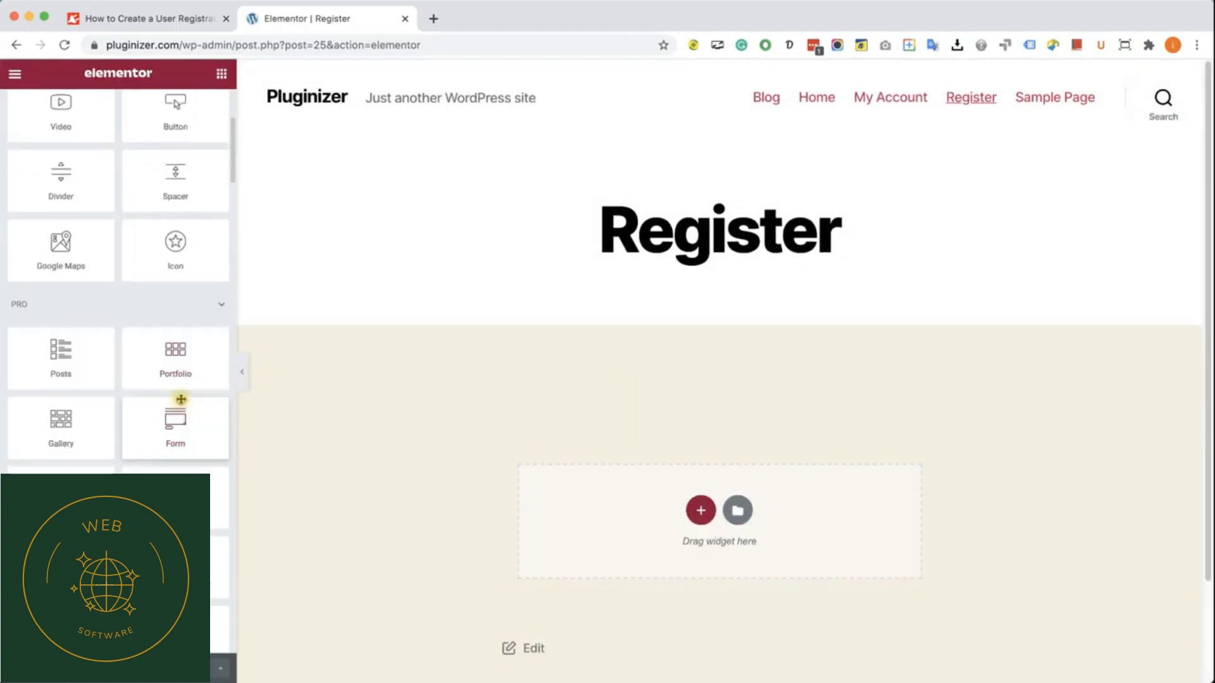
scroll(181, 399, down, 10)
scroll(181, 399, up, 7)
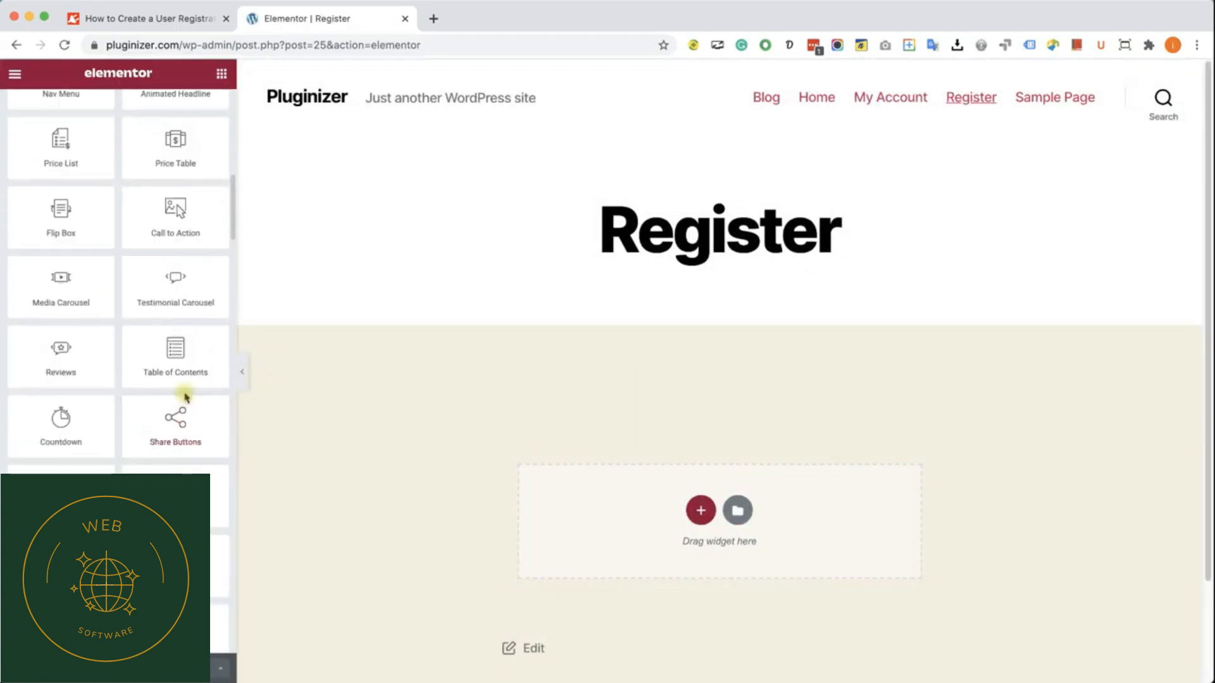
drag(175, 152, 658, 497)
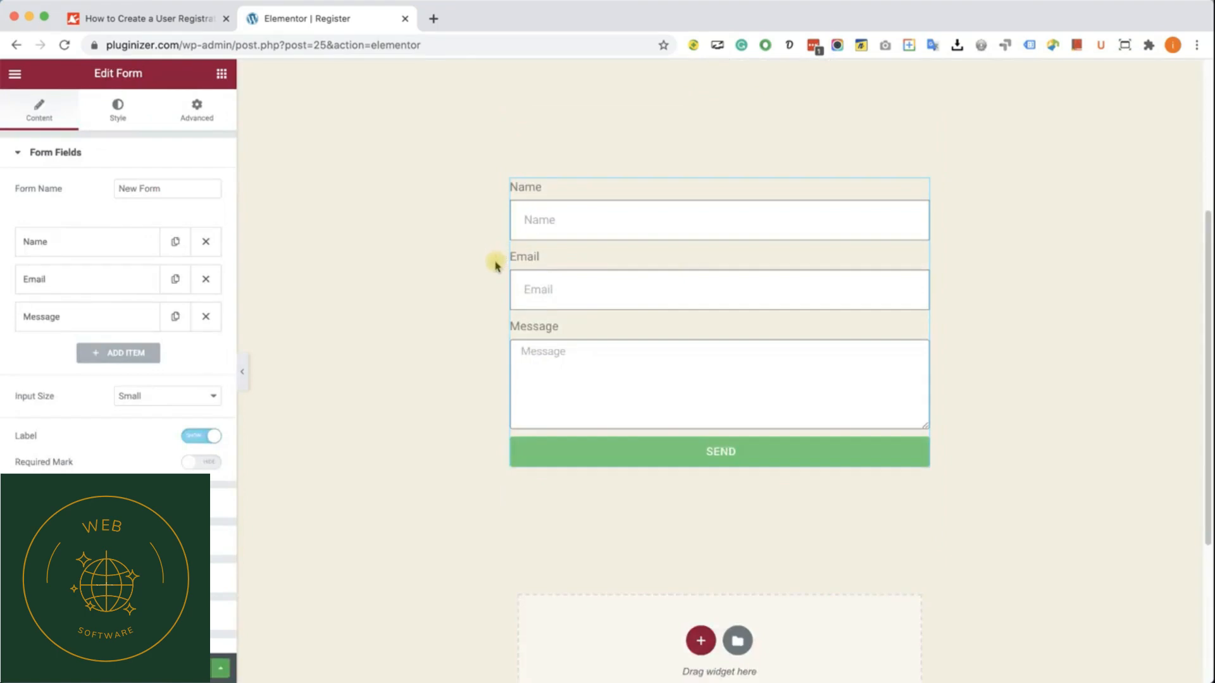
Step: Copy the form name "User Registration Form" from the build instructions in the Elementor registration form article
click(163, 20)
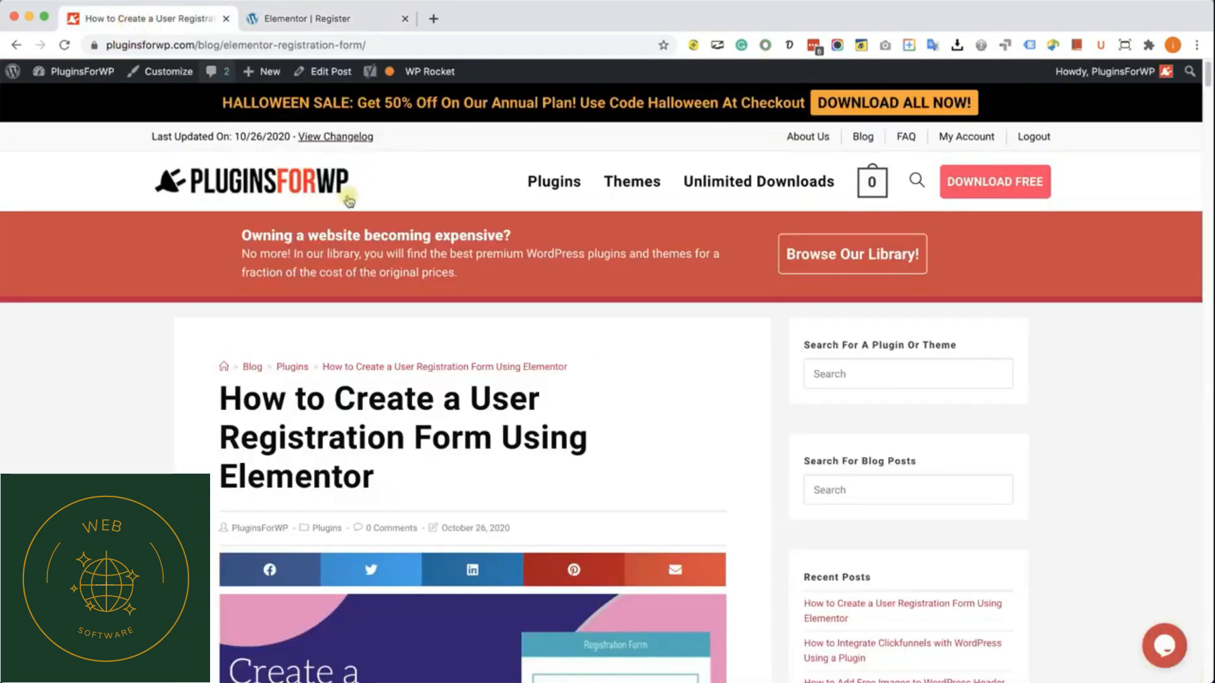
scroll(405, 503, down, 15)
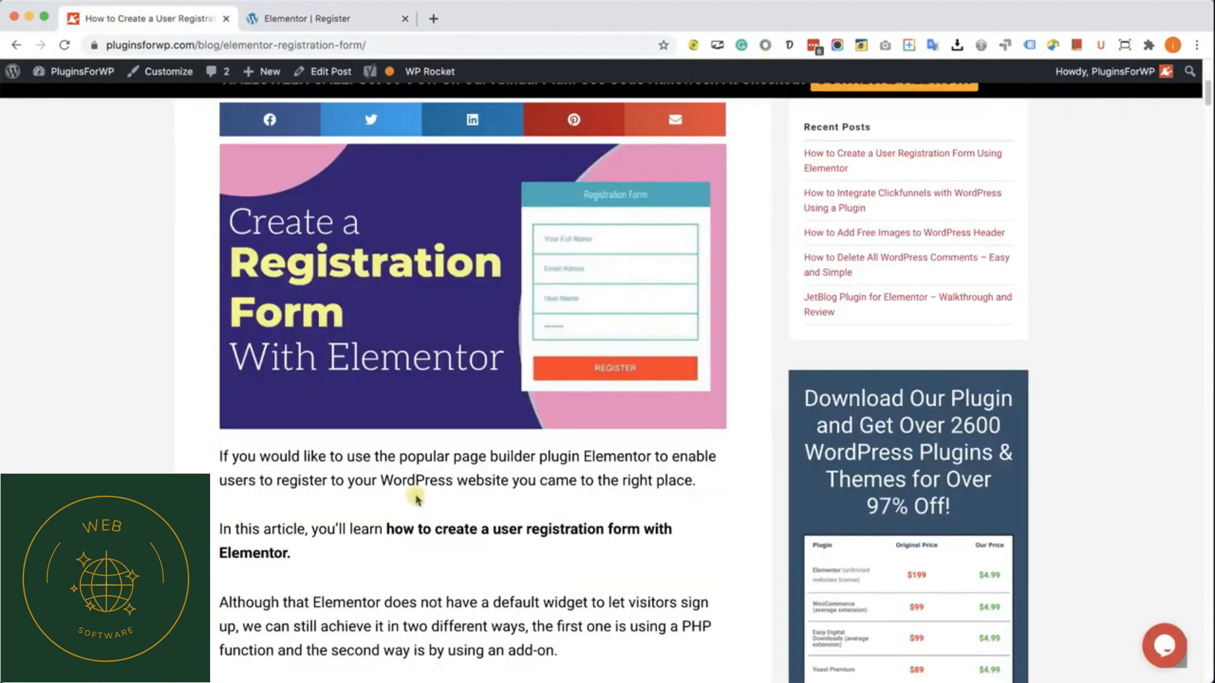
scroll(416, 499, down, 20)
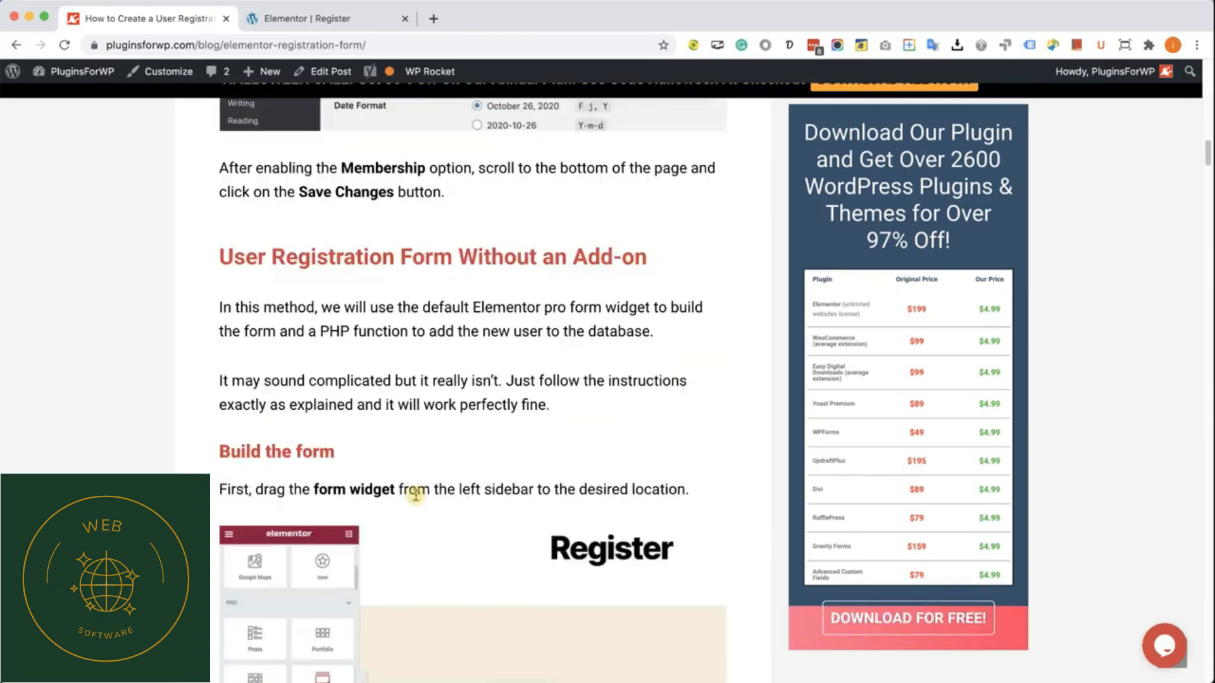
scroll(416, 499, down, 7)
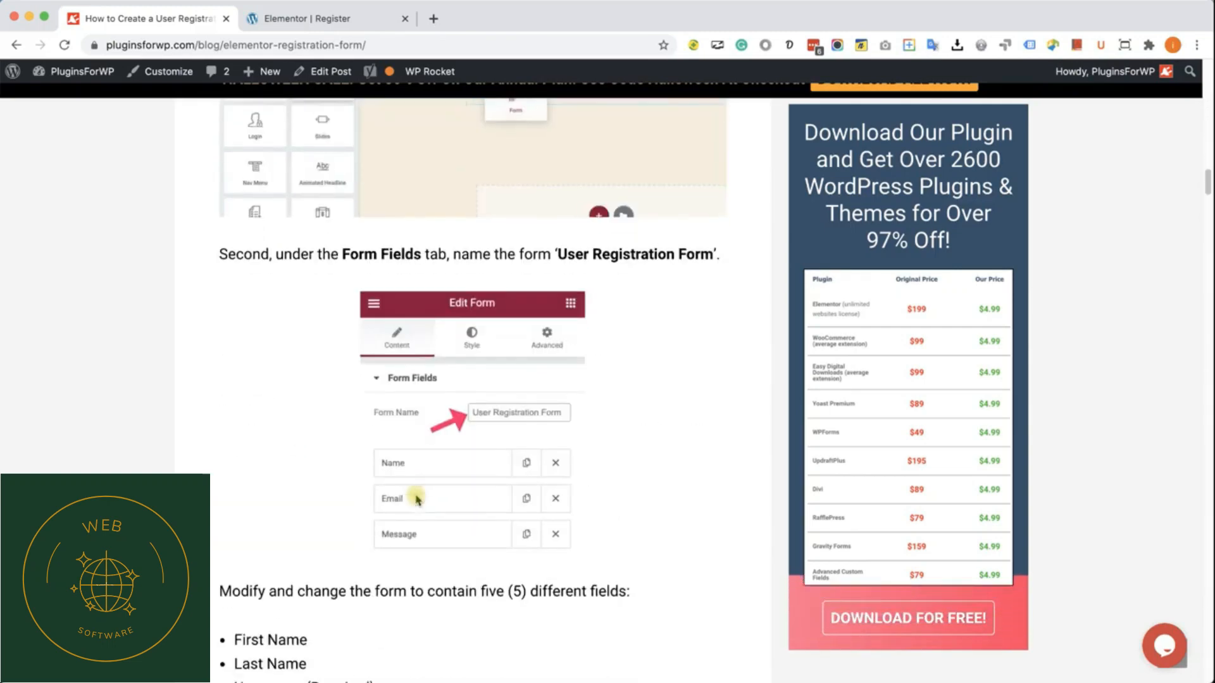
scroll(414, 496, up, 1)
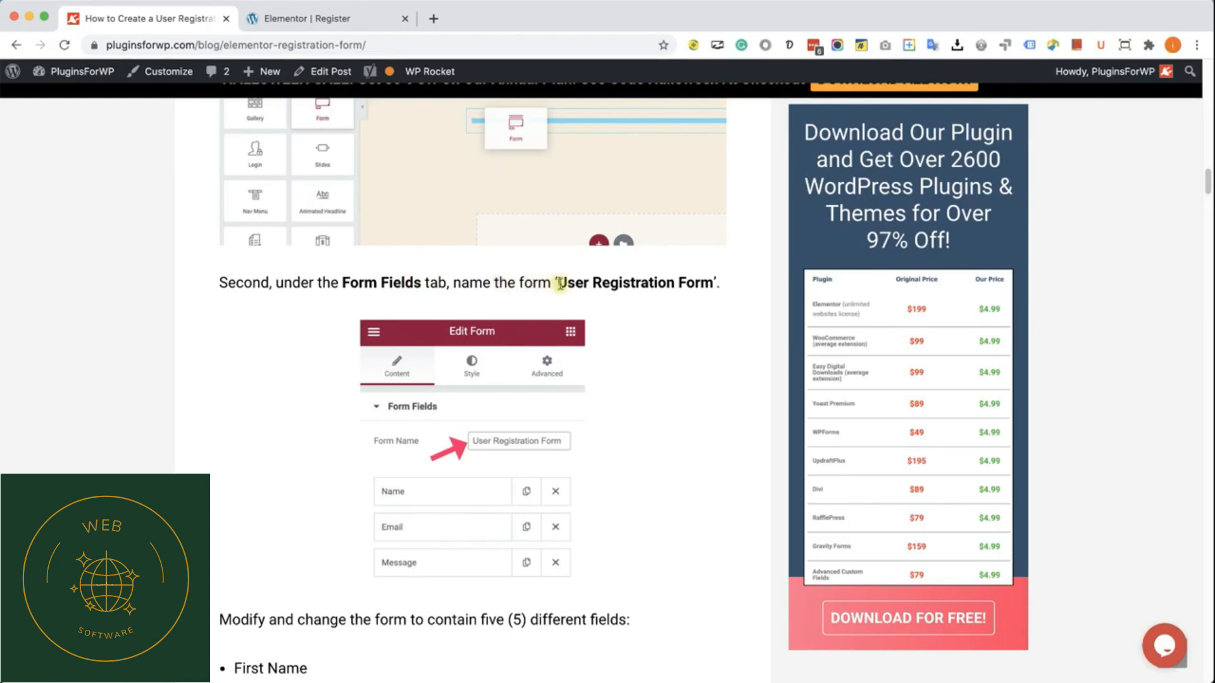
drag(559, 283, 716, 286)
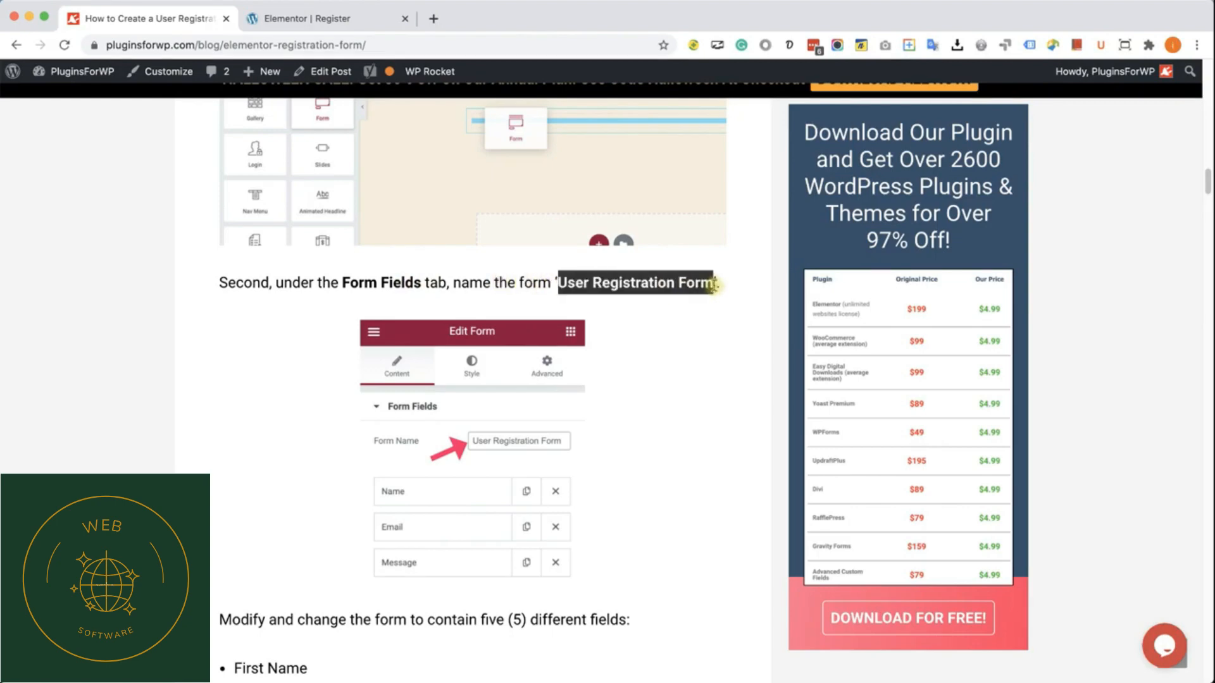
right_click(709, 288)
click(734, 314)
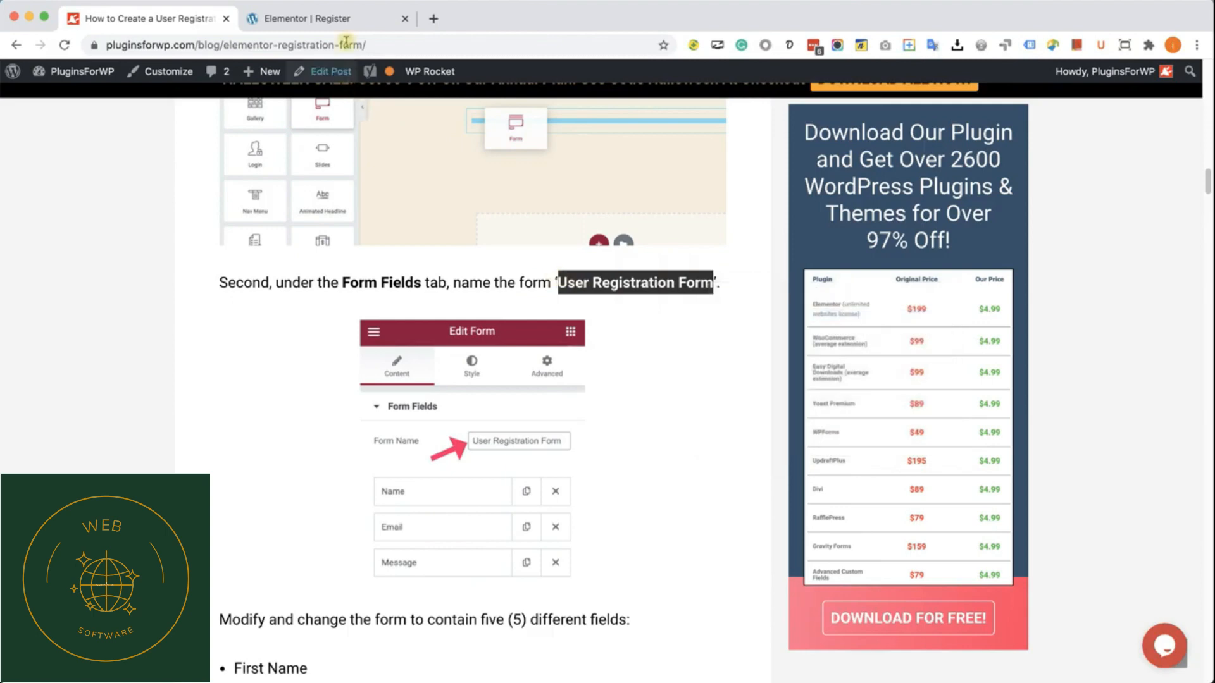
Step: Return to the Elementor editor and set the form's name to "User Registration Form"
click(342, 20)
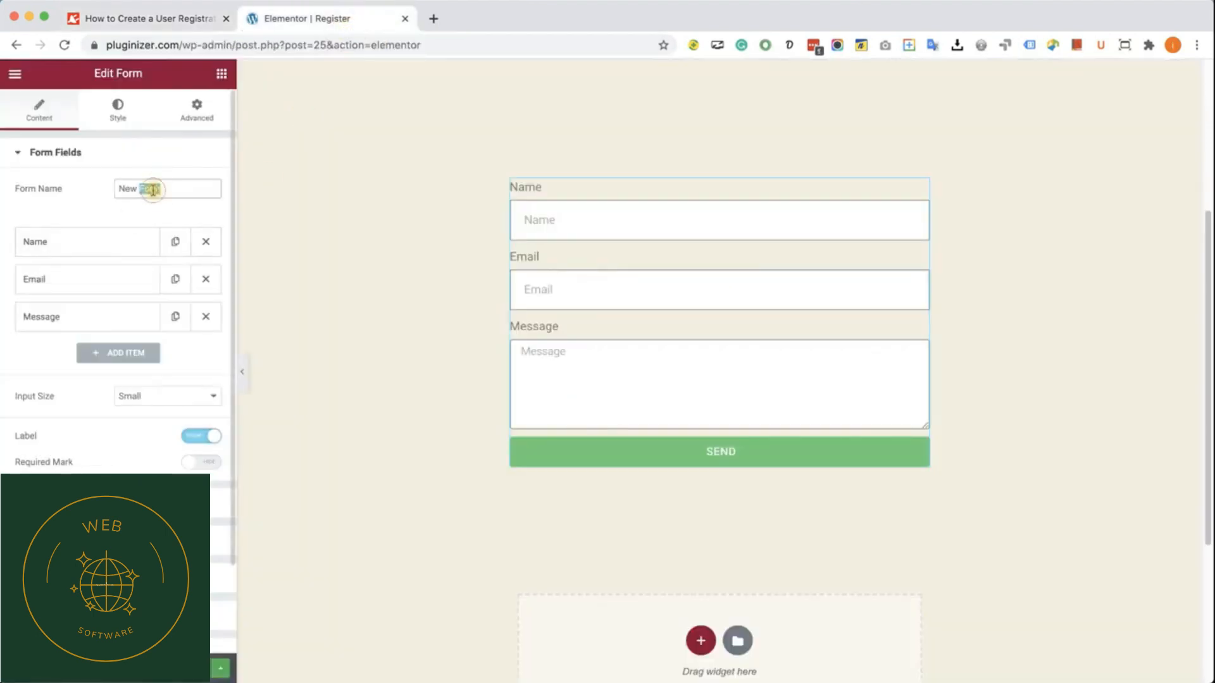
triple_click(153, 190)
key(super+v)
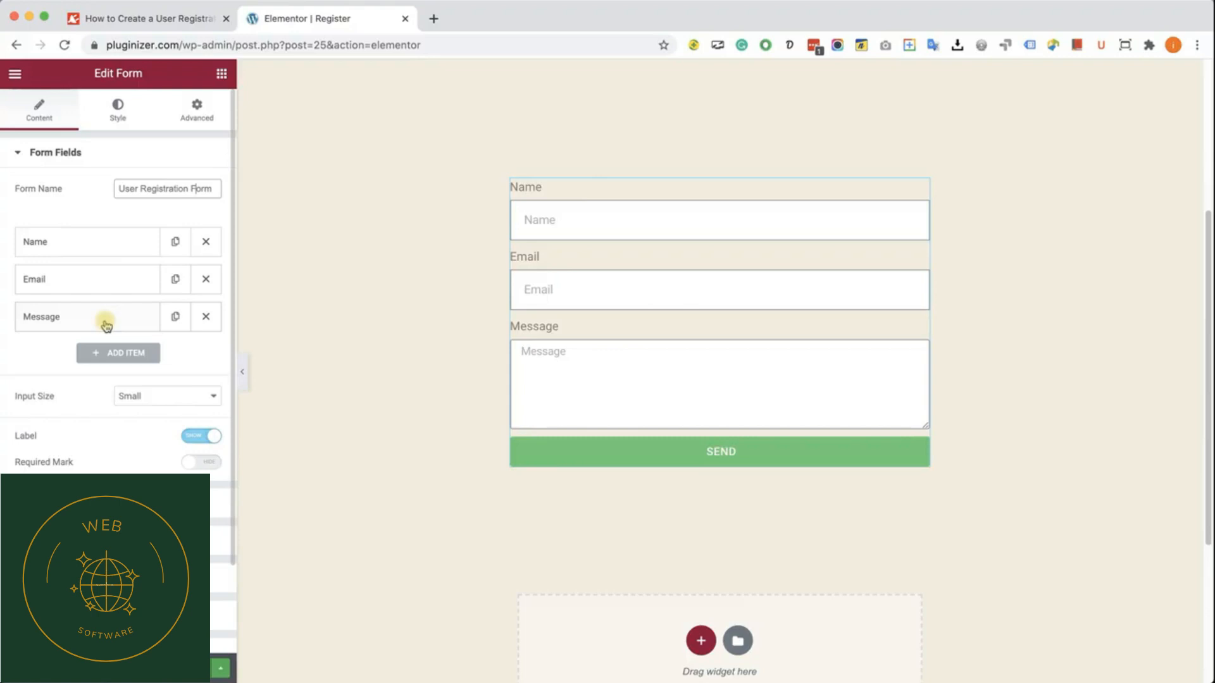
Step: Delete the form's Message field and change the Name field's label and placeholder to "First Name"
click(205, 317)
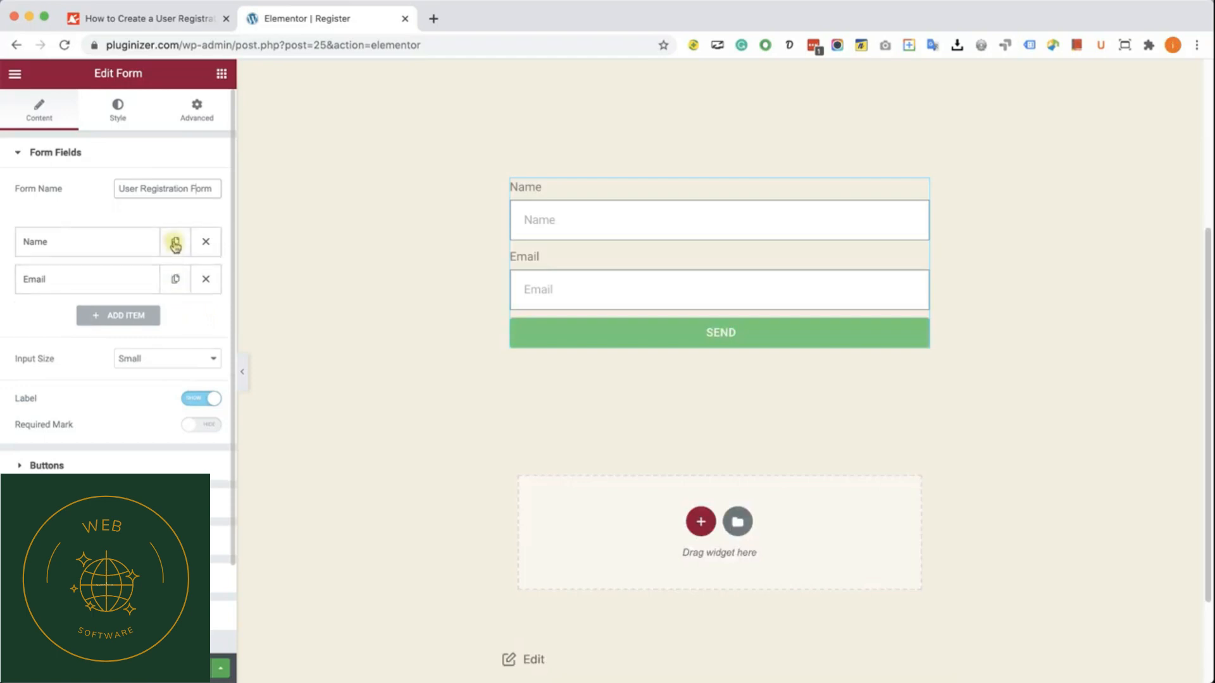
click(98, 242)
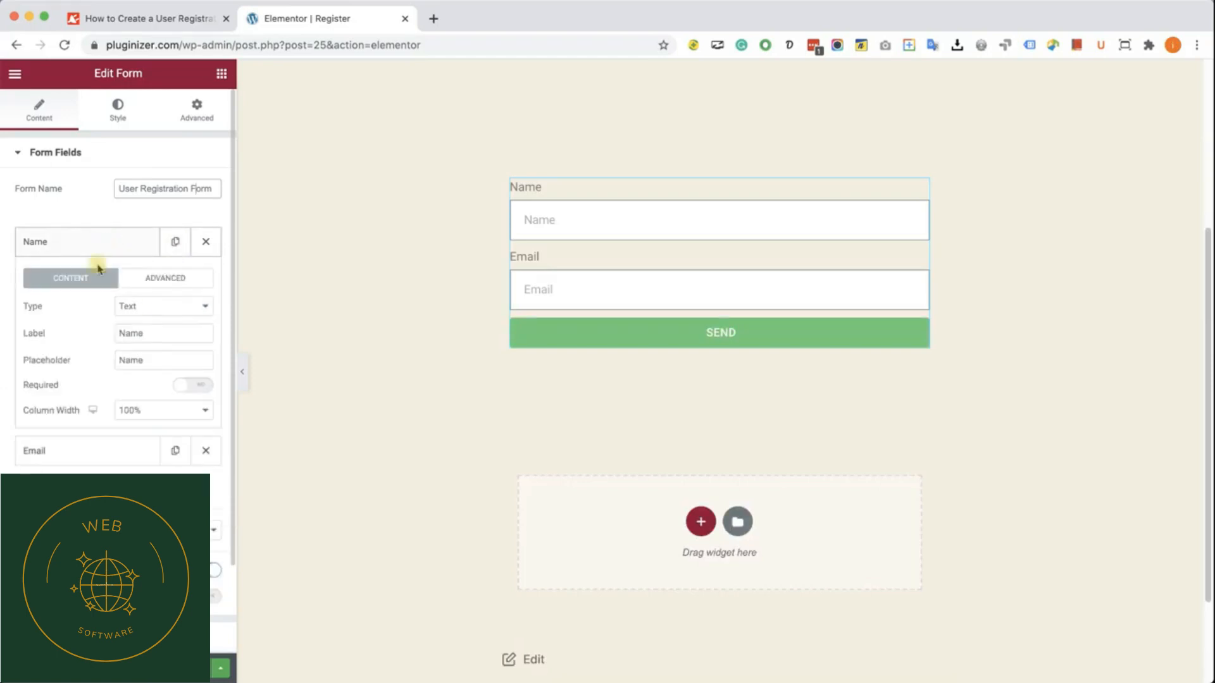
click(122, 334)
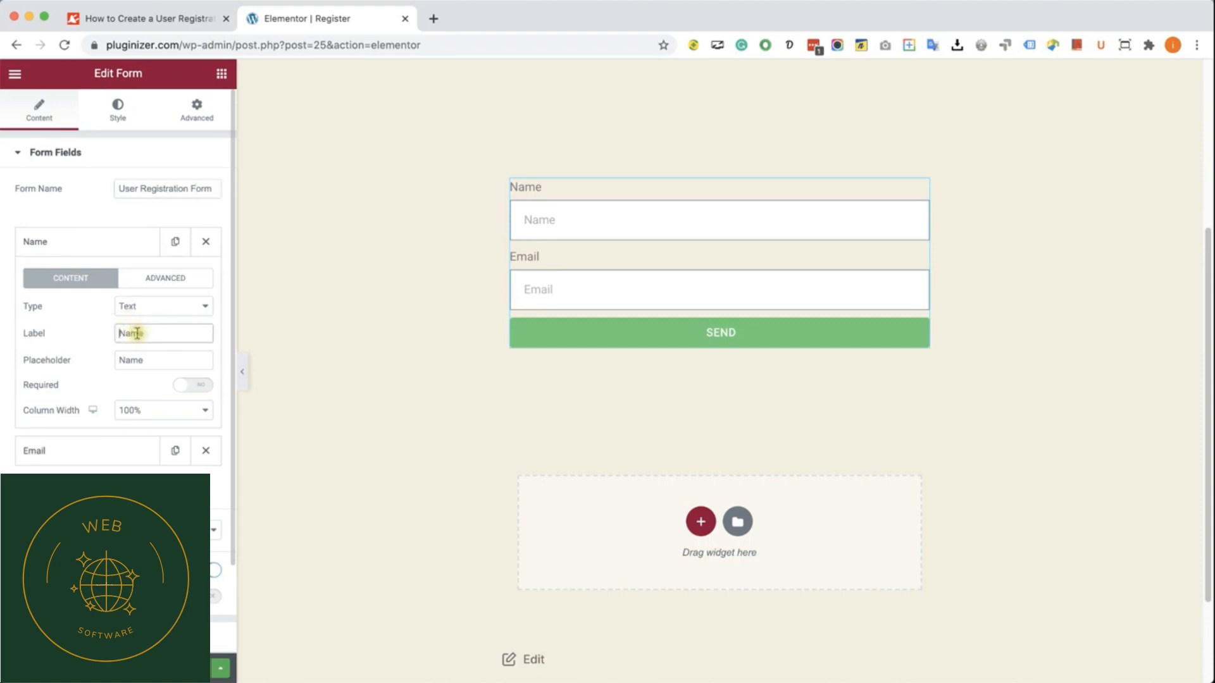
text(First)
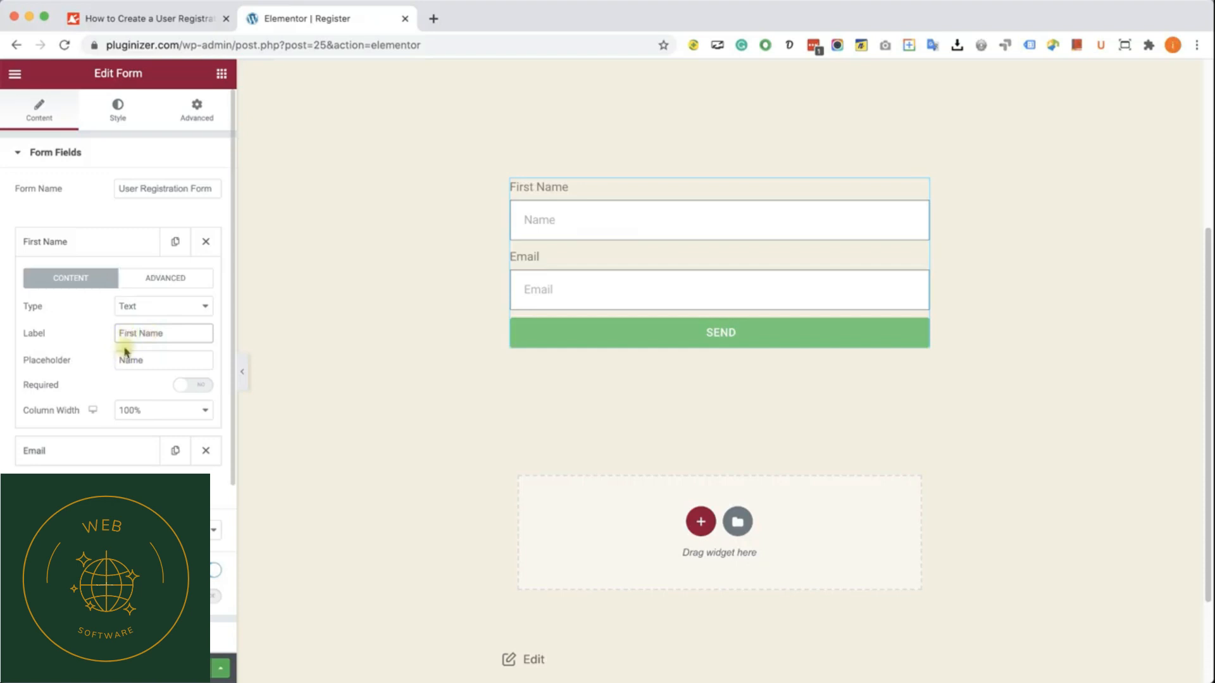
click(125, 359)
text(First)
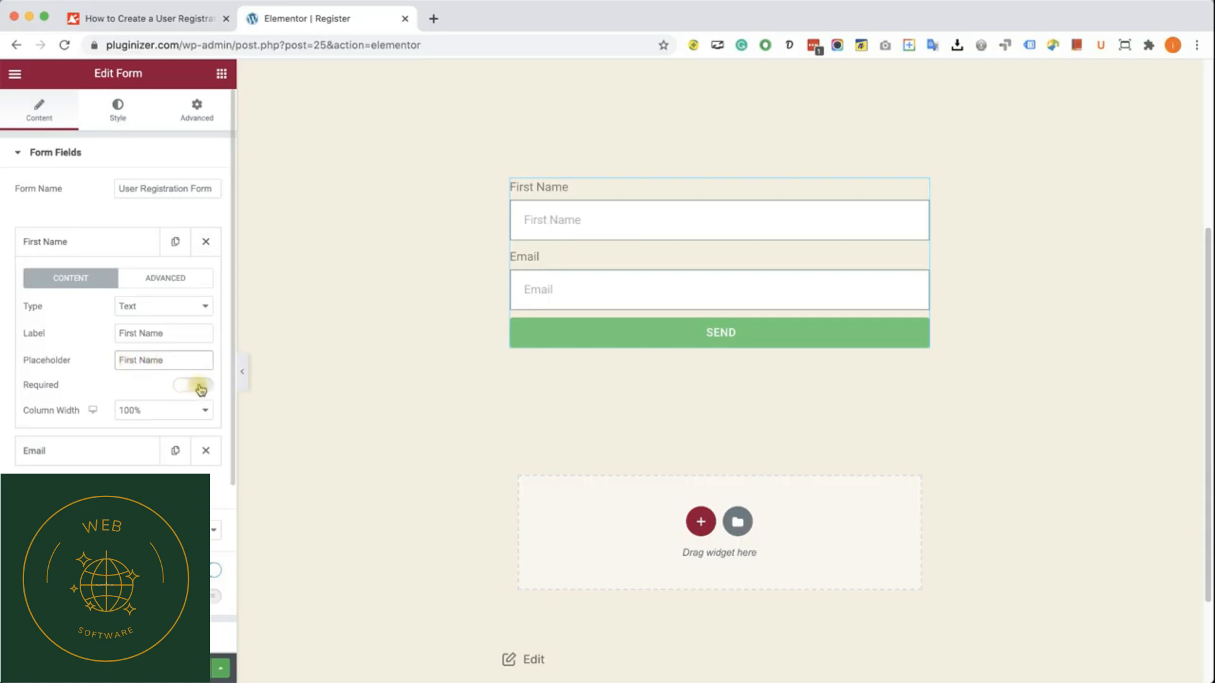
click(87, 237)
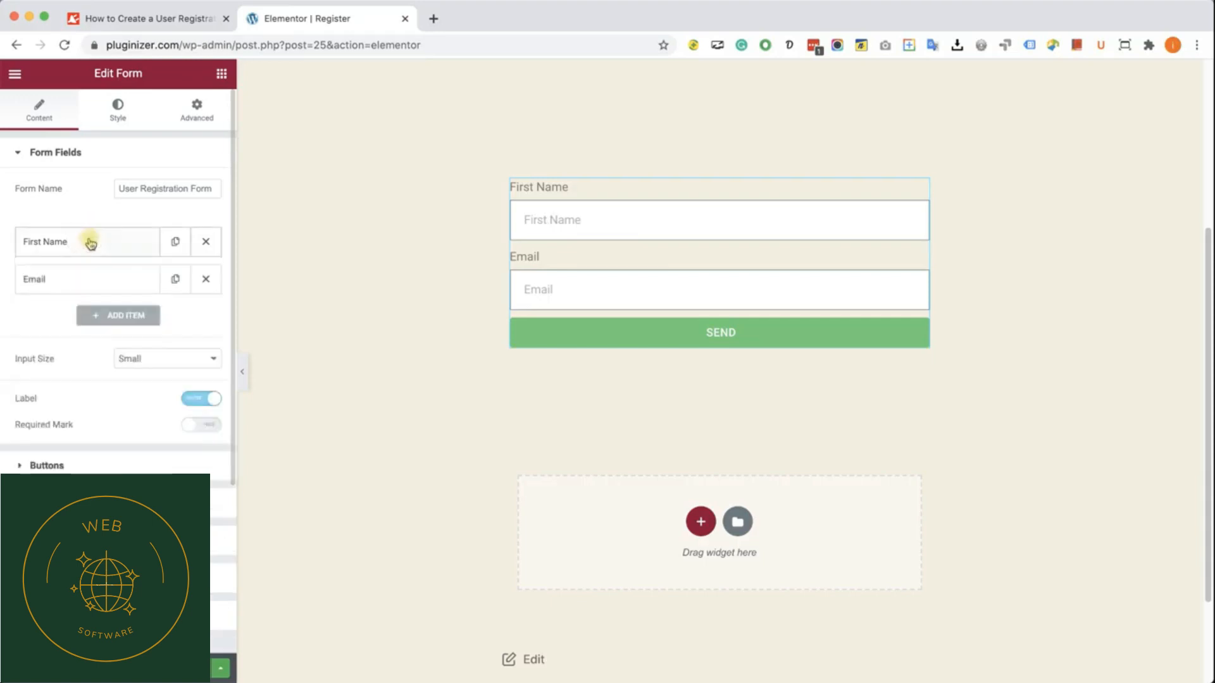
Step: Duplicate the First Name field and set the copy's label and placeholder to "Last Name"
click(176, 242)
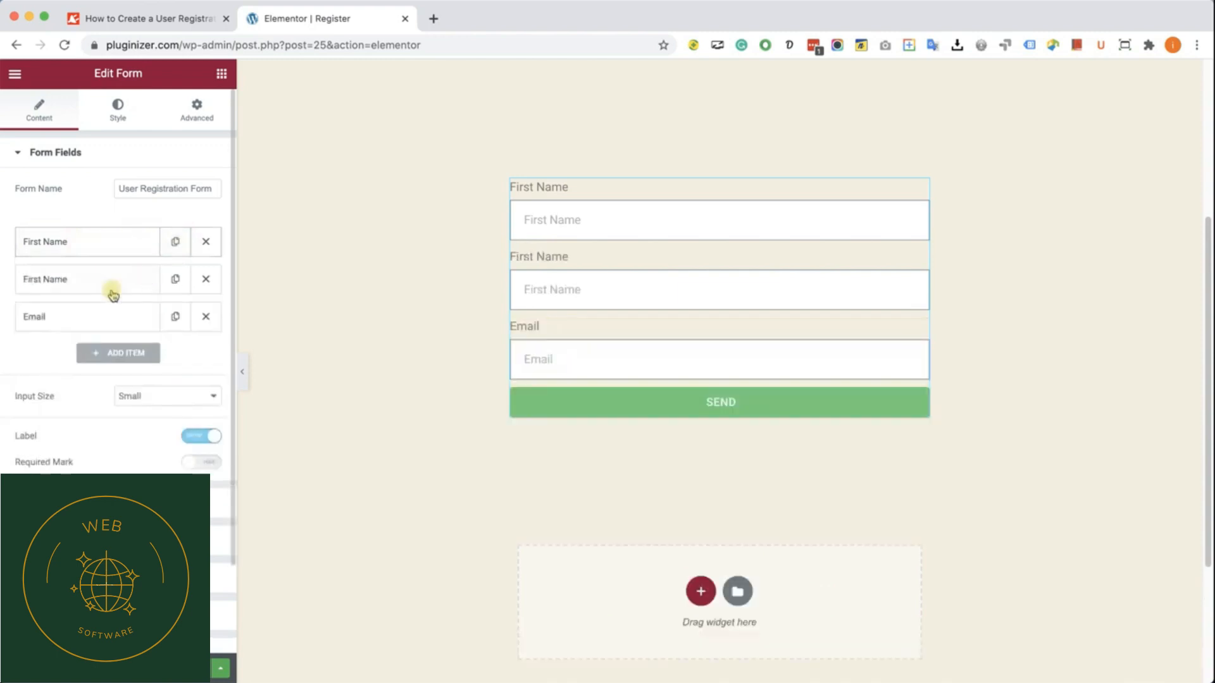
click(89, 283)
click(125, 371)
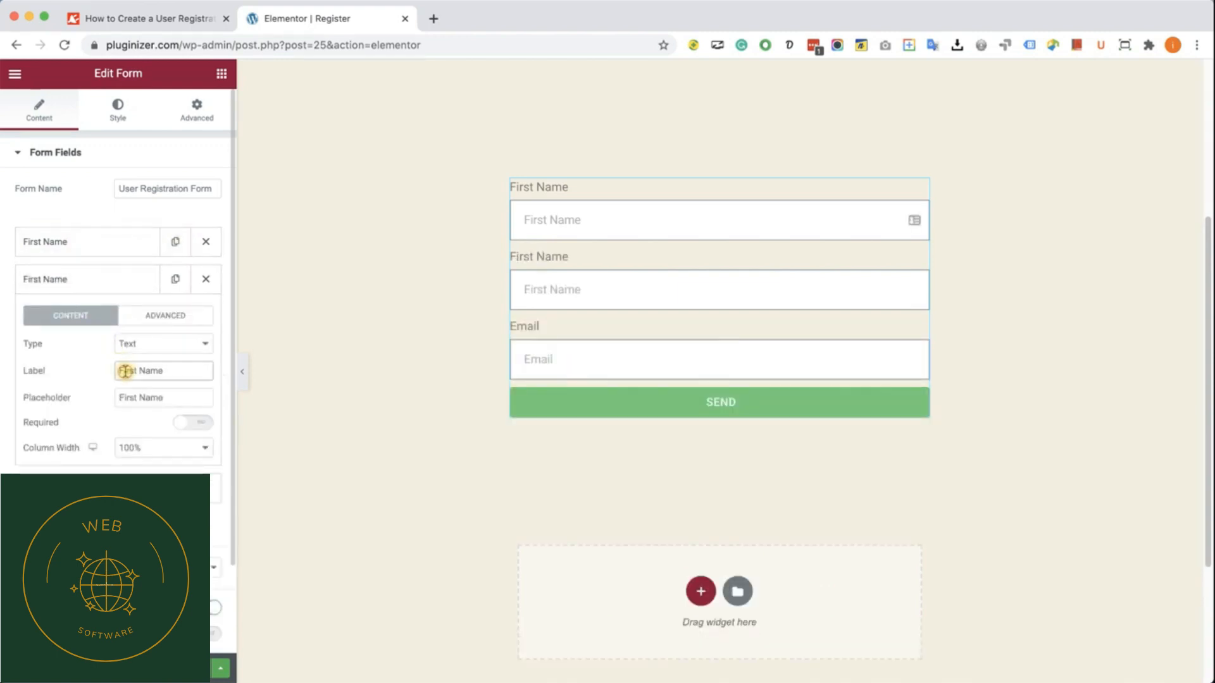
text(Last)
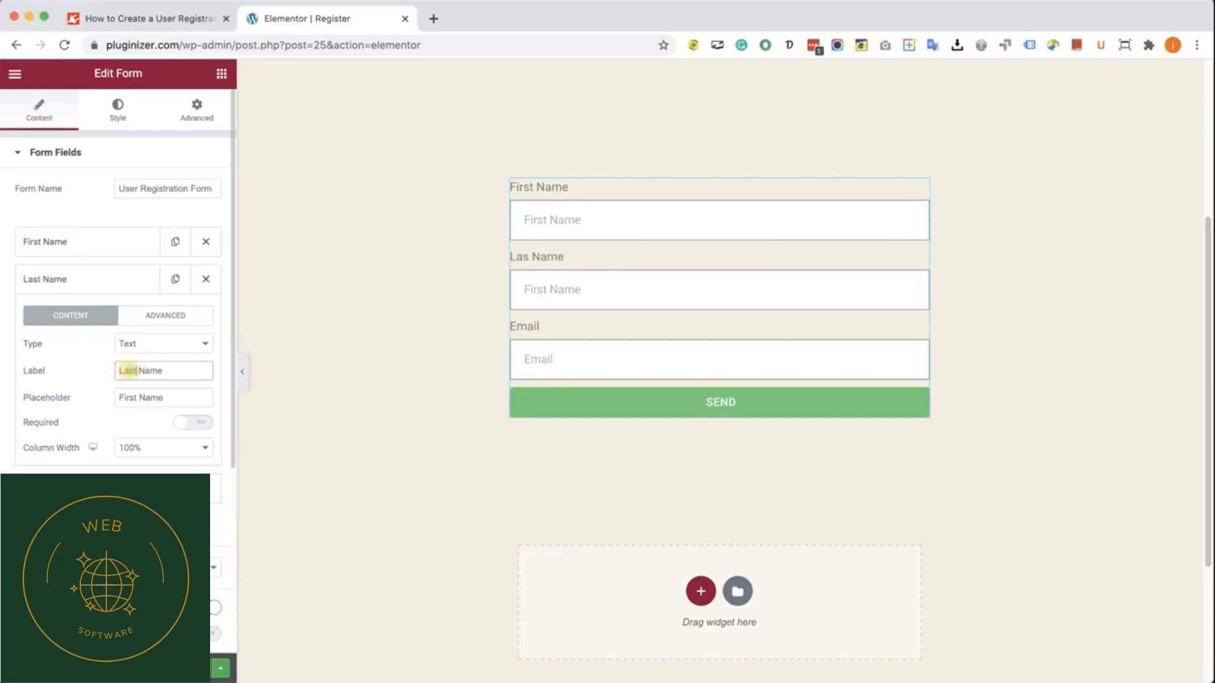
click(124, 393)
double_click(124, 392)
text(La)
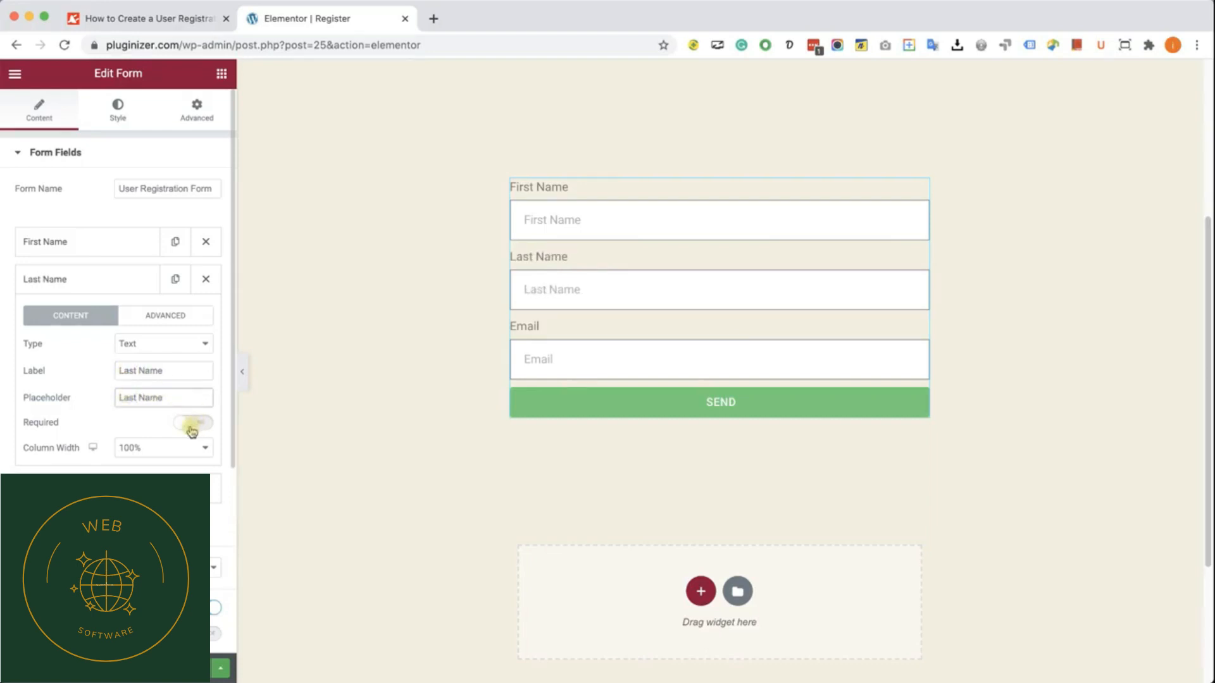
click(103, 279)
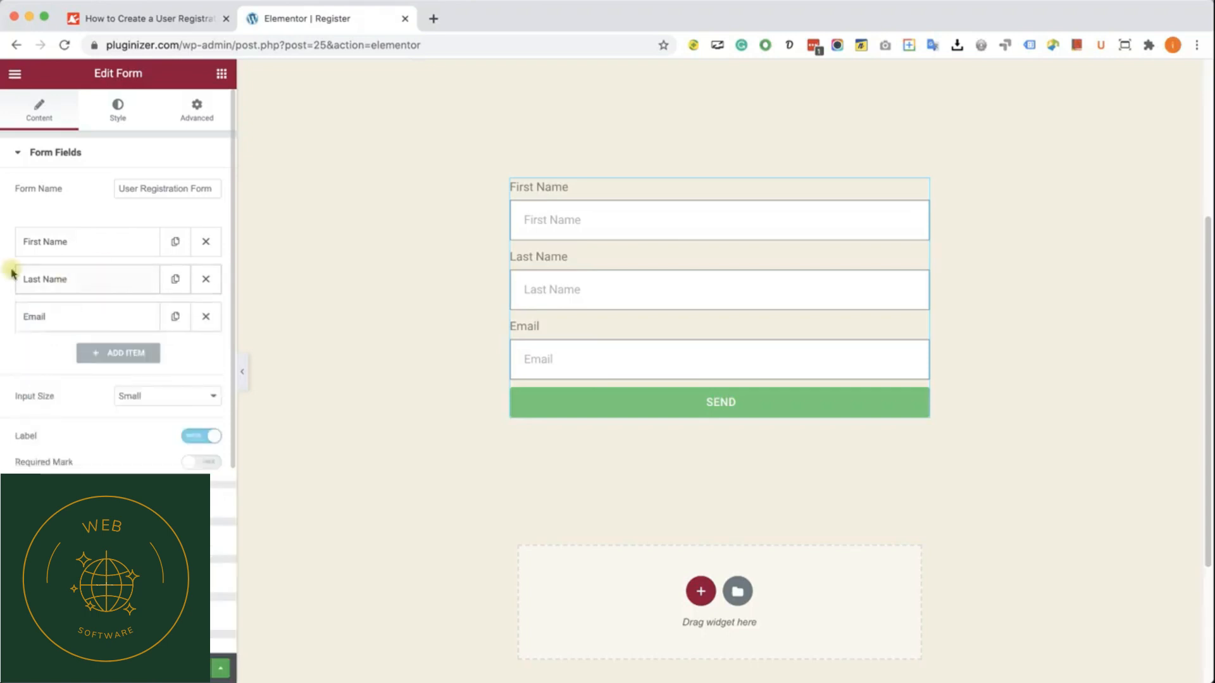
Step: Duplicate the Last Name field, set the copy's label and placeholder to "Username", and make it required
click(176, 280)
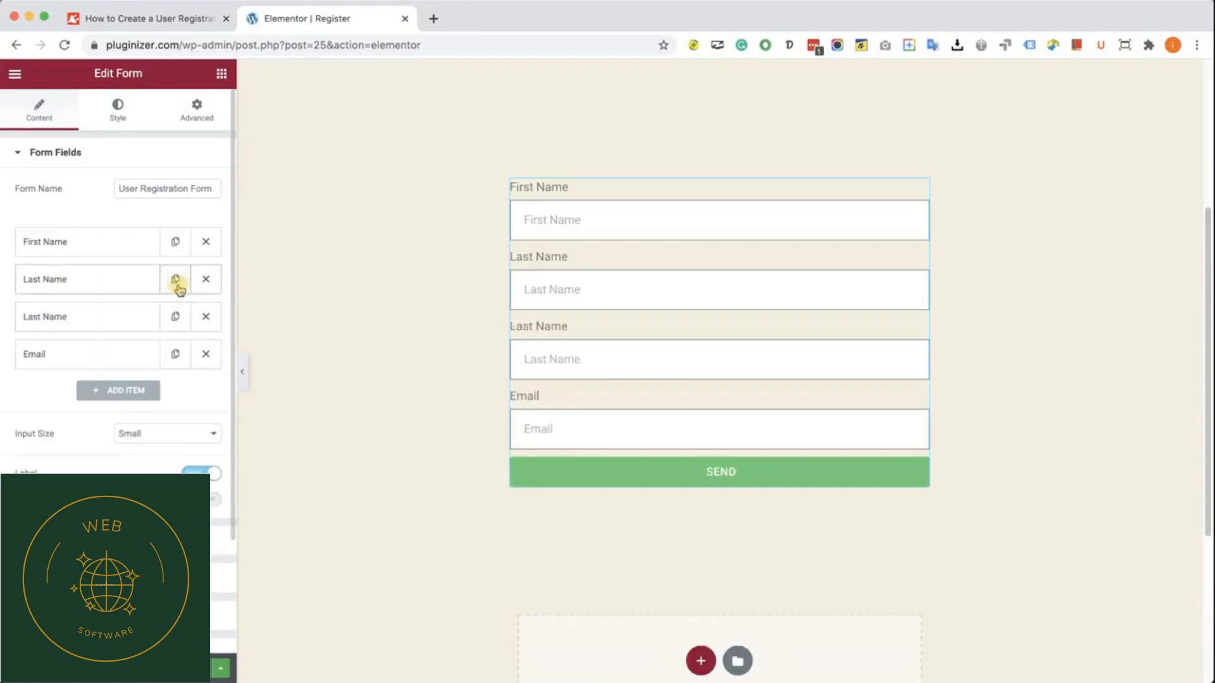
click(111, 319)
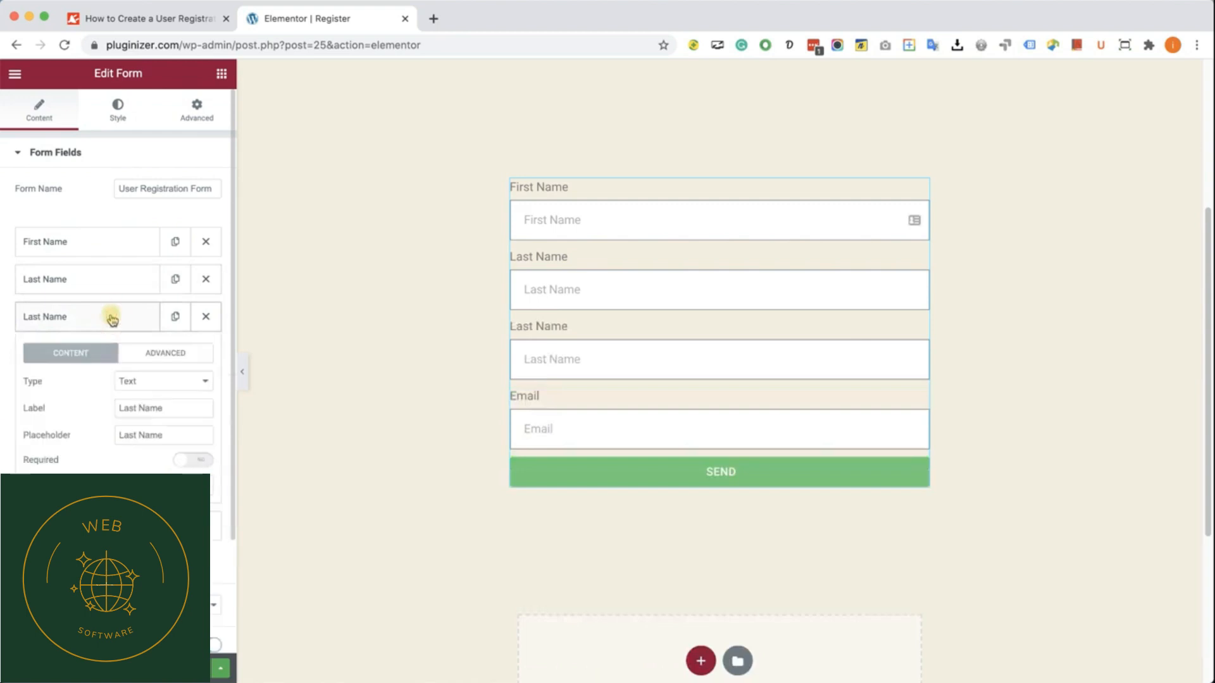
triple_click(143, 408)
text(Username)
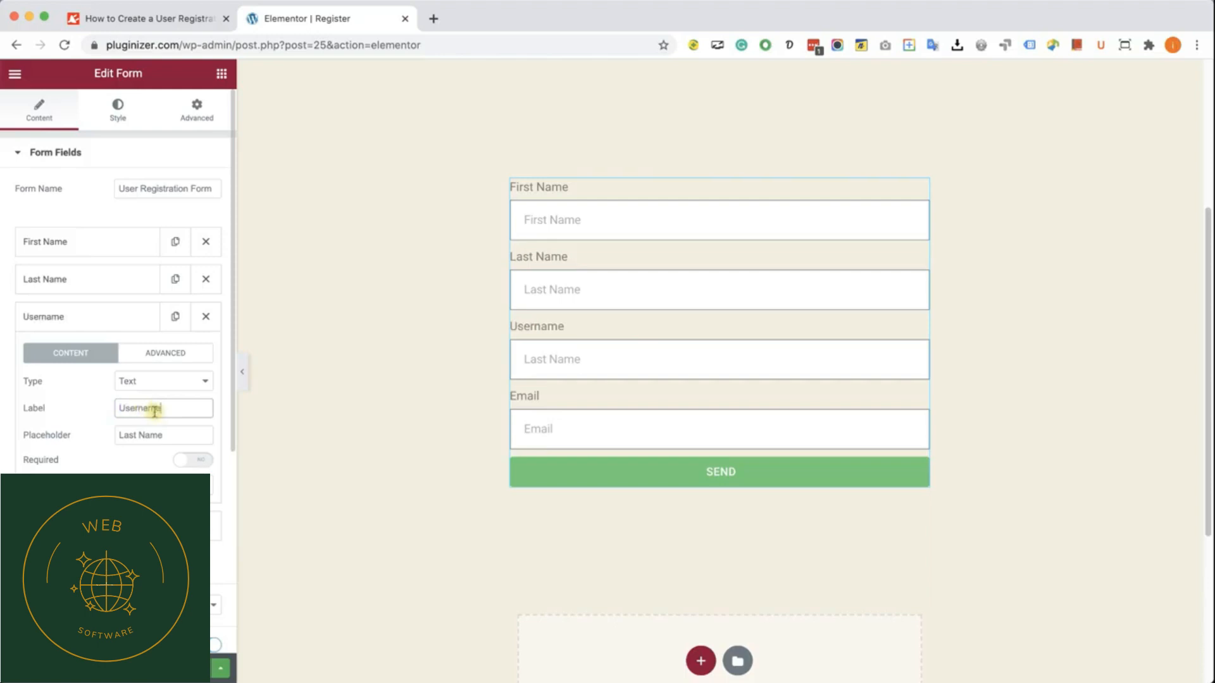
double_click(156, 412)
triple_click(170, 429)
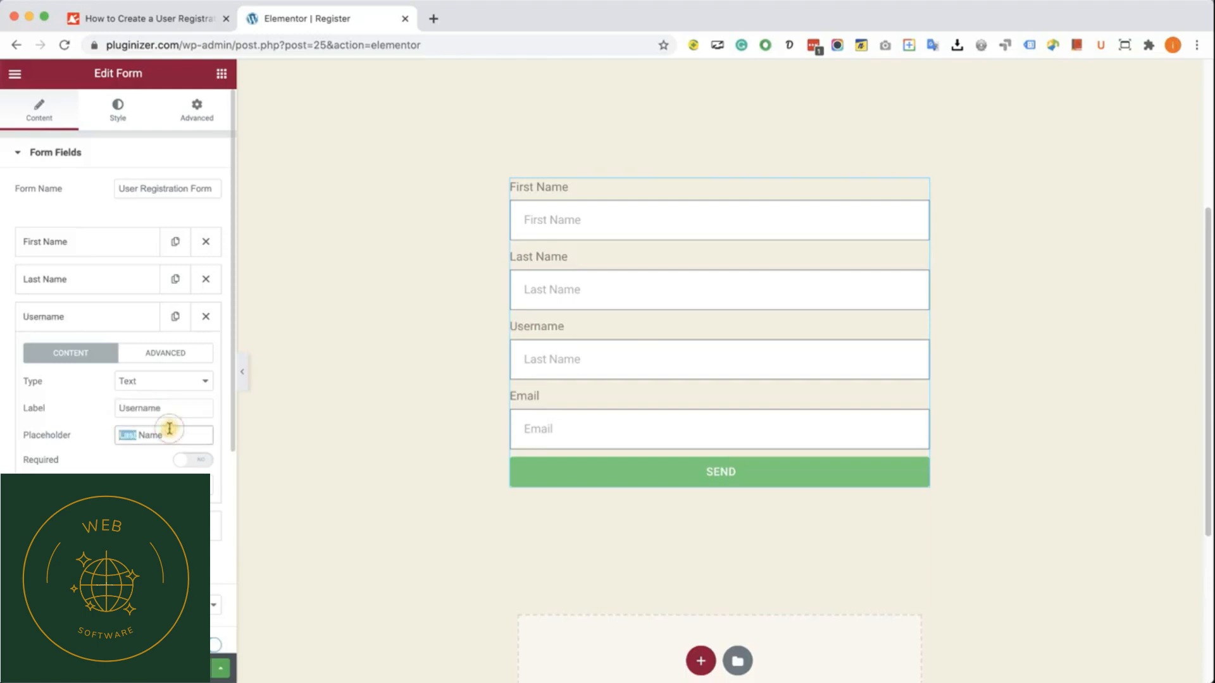
key(ctrl+v)
click(184, 460)
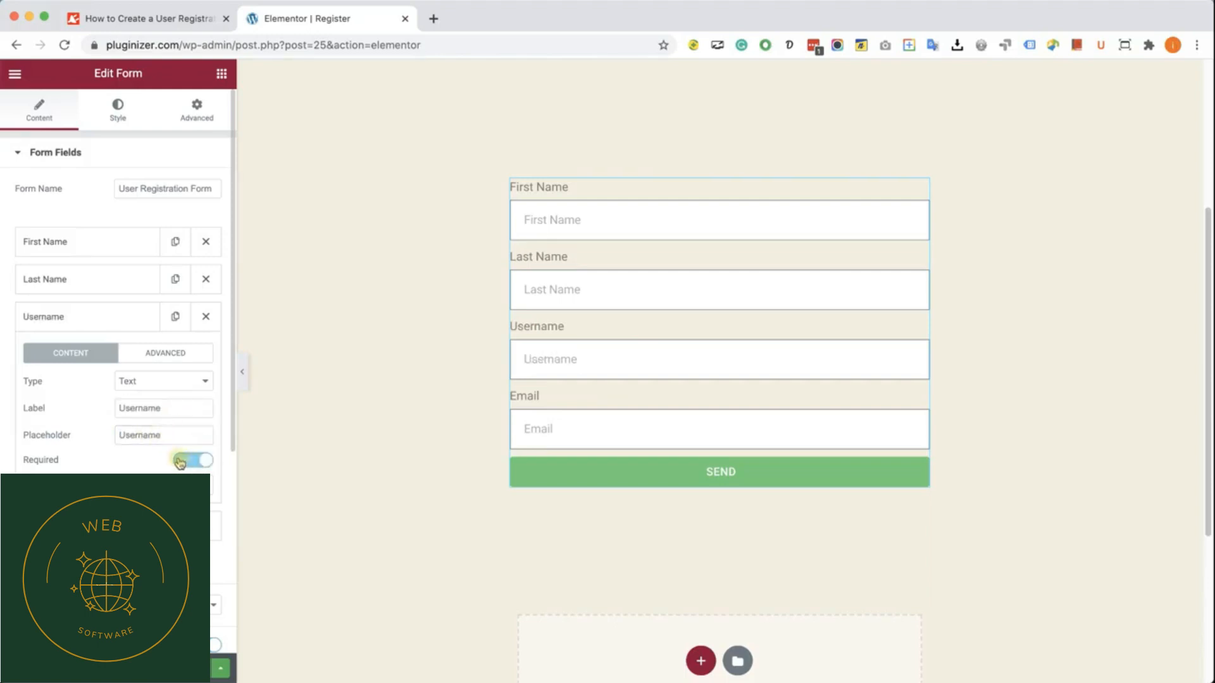
Step: Consult the article's table of field types, labels and required settings for the registration form
click(169, 19)
scroll(489, 440, down, 1)
scroll(489, 440, down, 15)
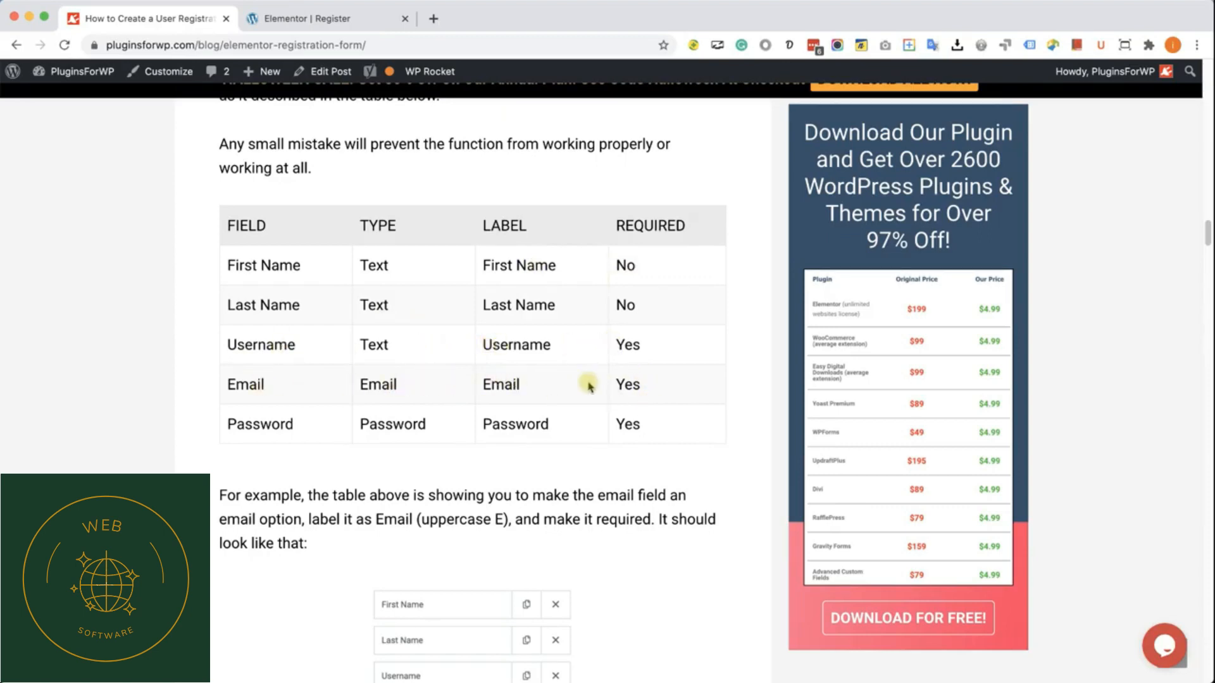
Step: Return to the Elementor Register page and review the Username and Email fields' settings against the article's table
click(331, 21)
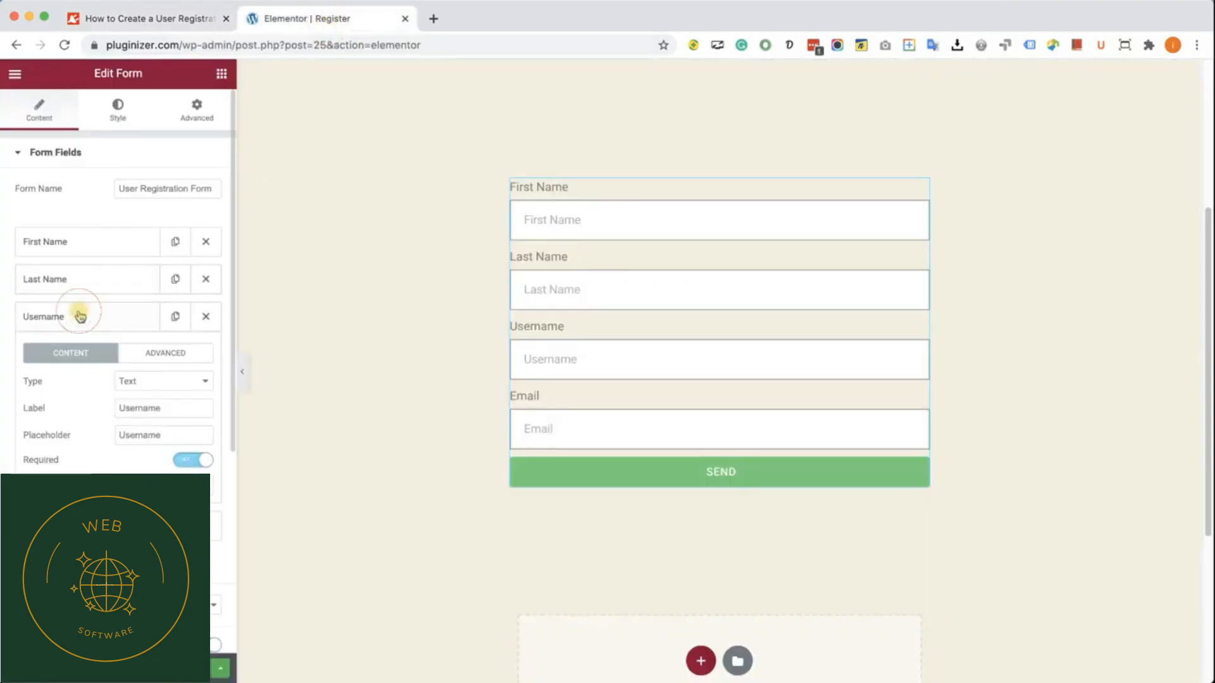
click(93, 316)
click(90, 352)
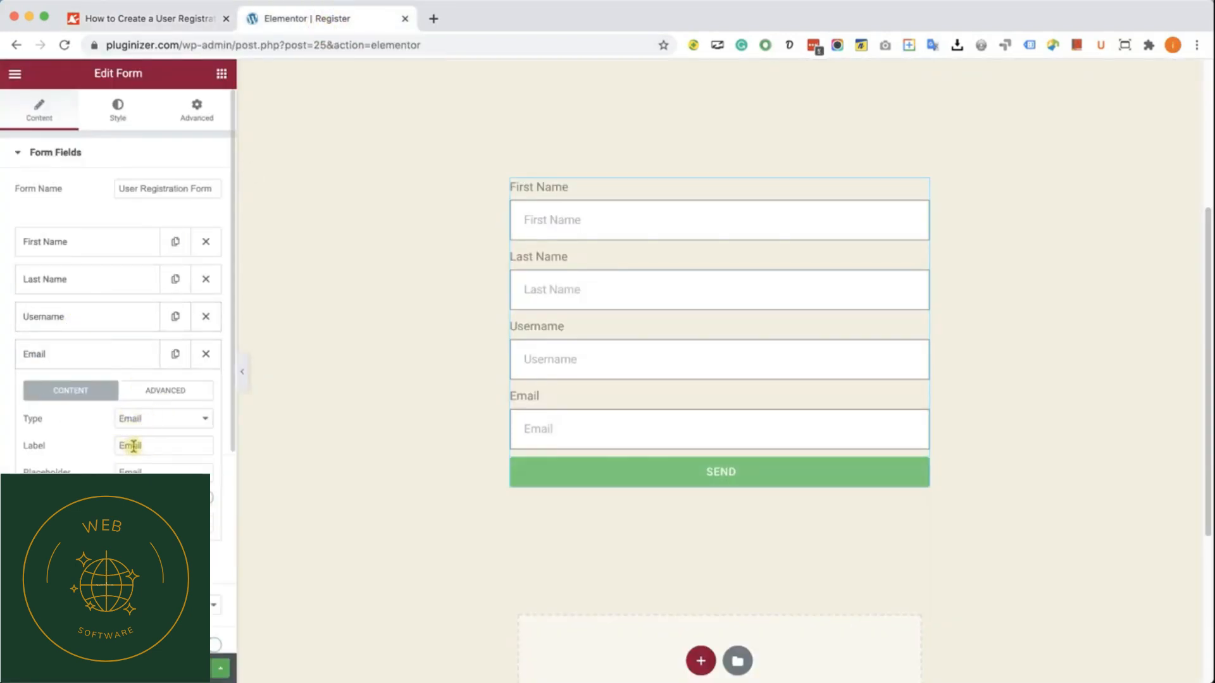
click(130, 355)
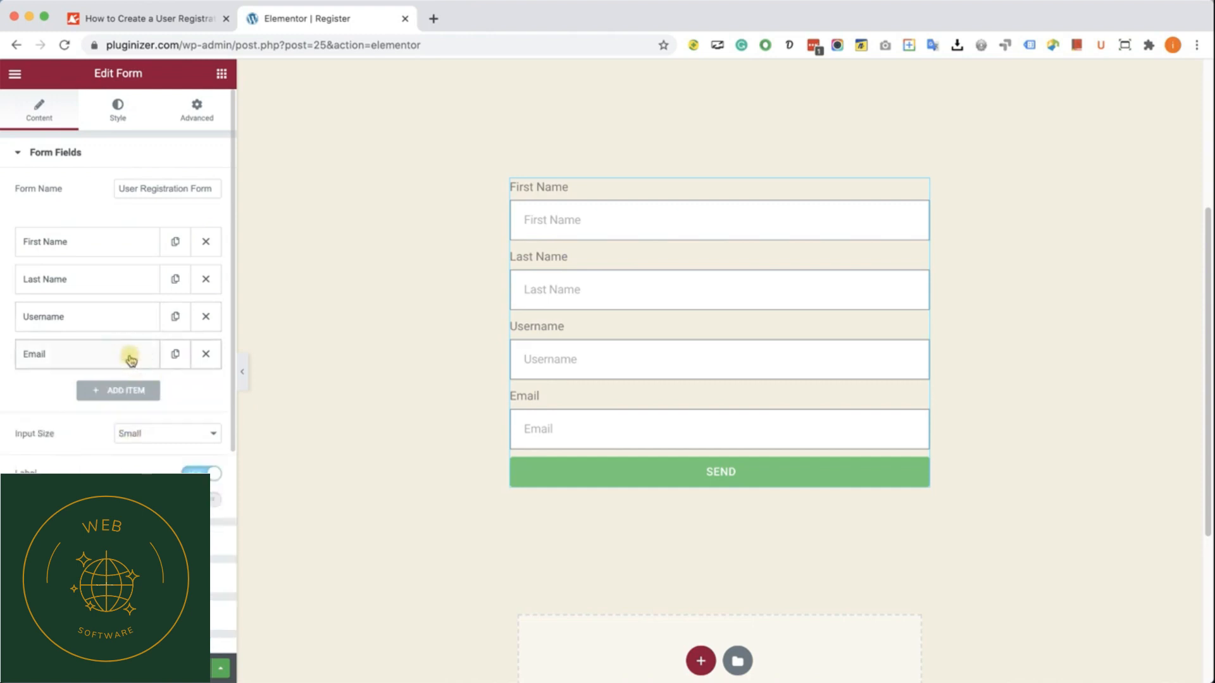
Step: Add a required fifth form field of type Password with the label "Passworrd" and the placeholder "Password"
click(126, 391)
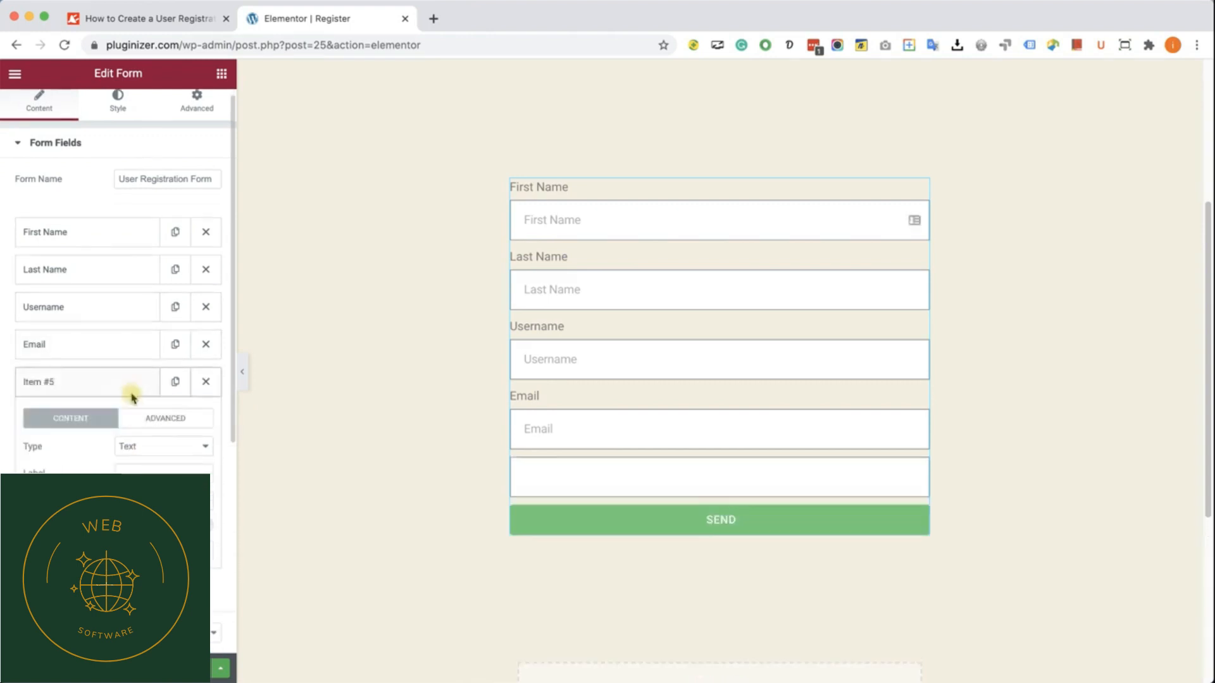
click(153, 418)
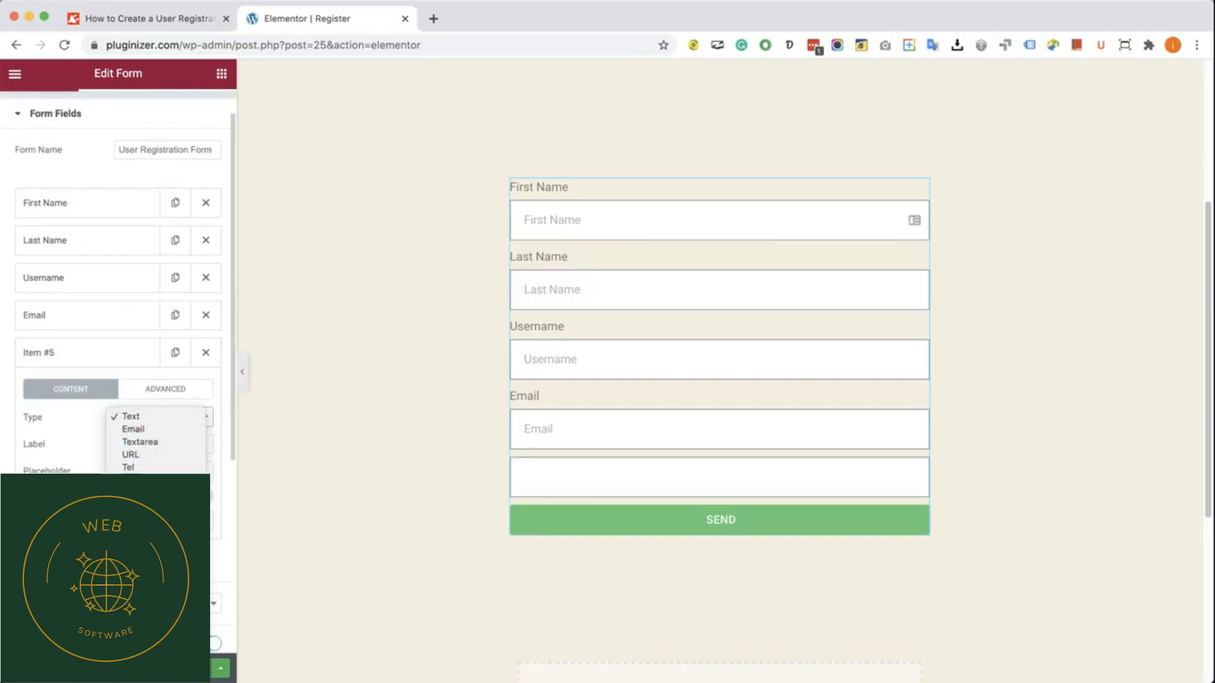
click(163, 448)
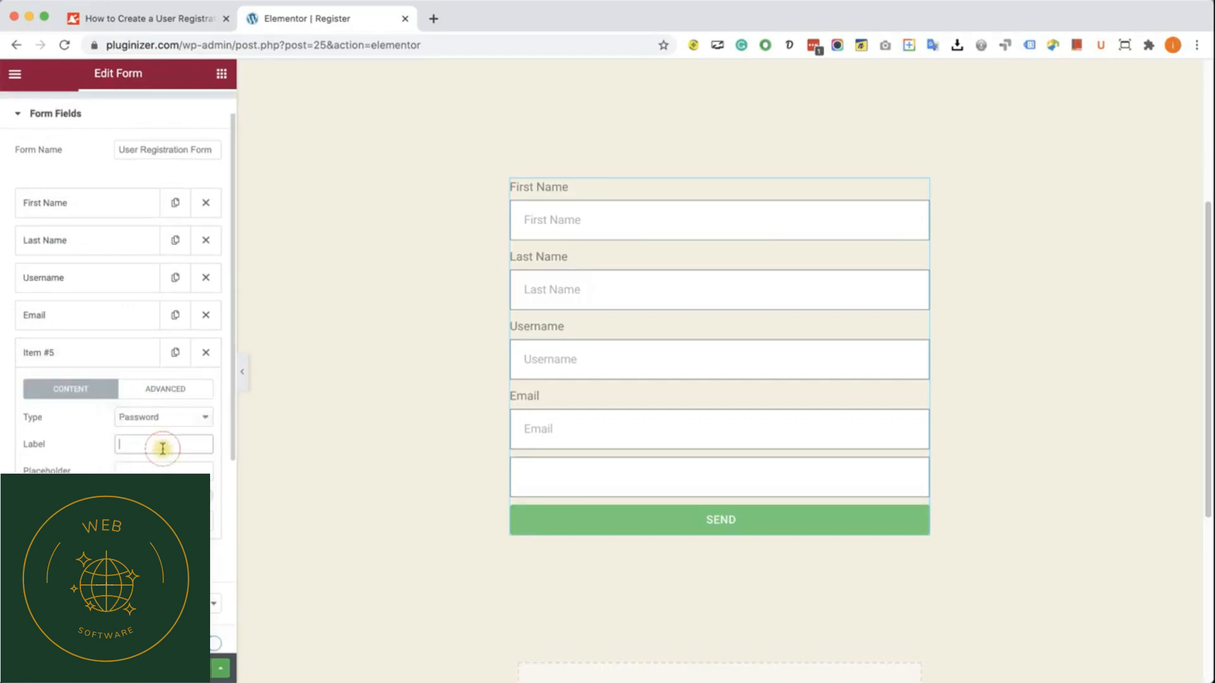
text(Passworrd)
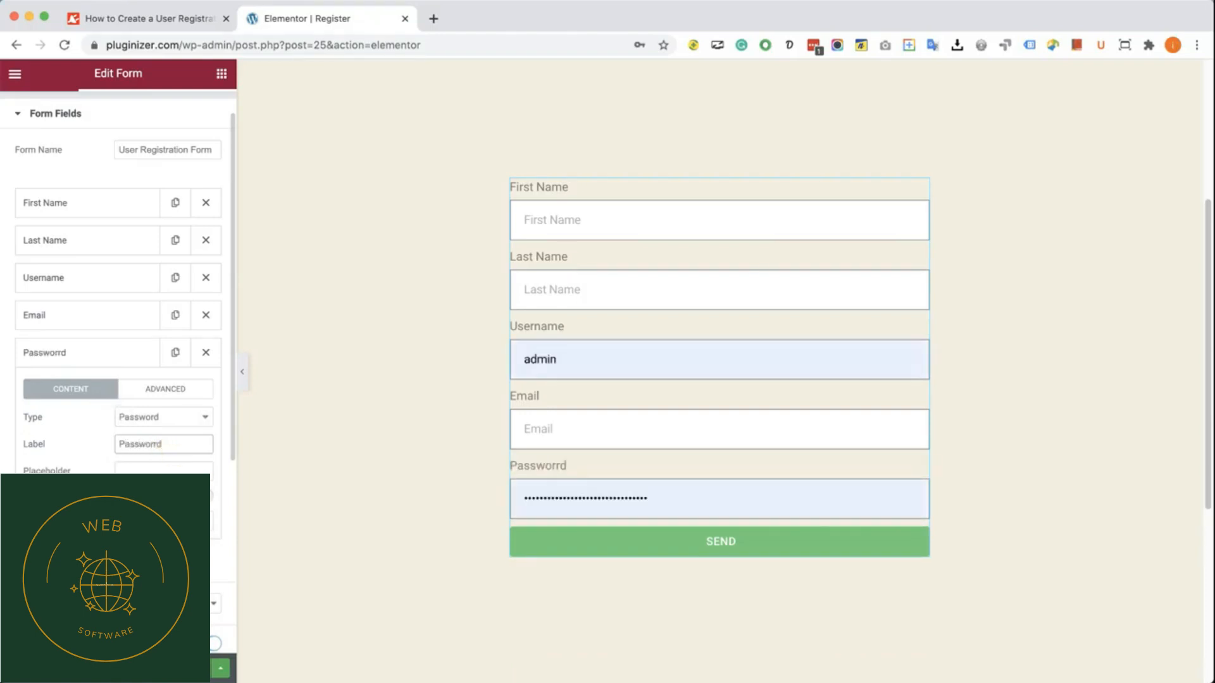
click(160, 469)
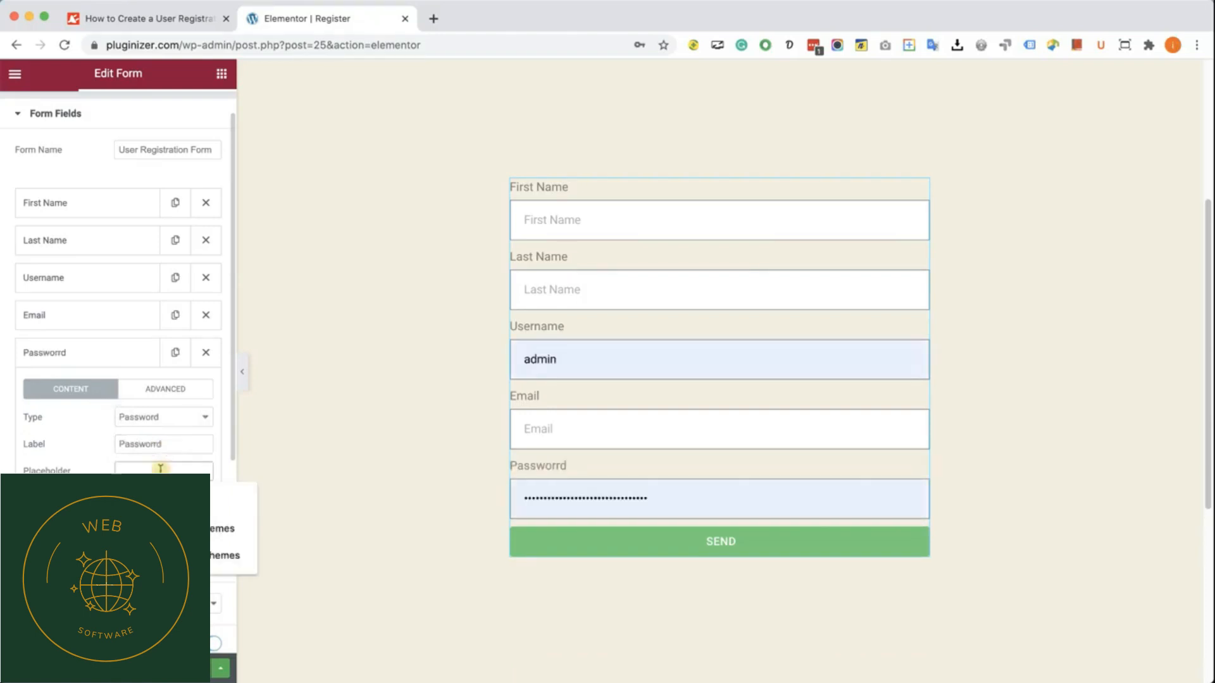
text(Password)
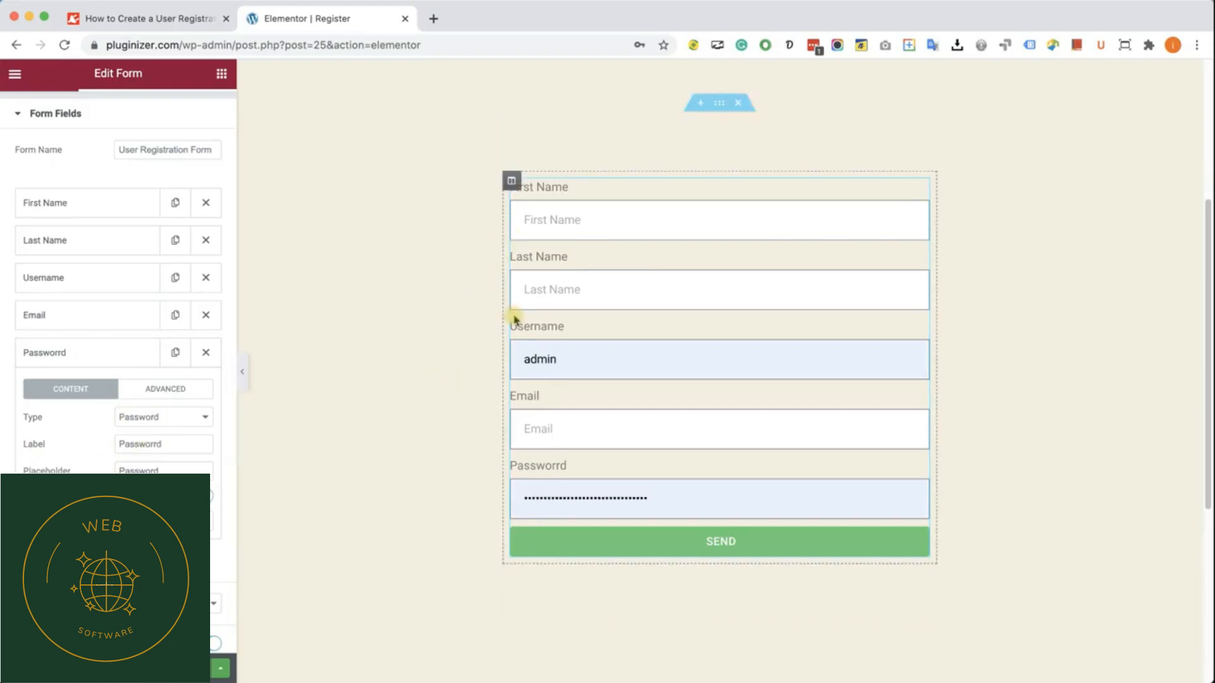
click(55, 362)
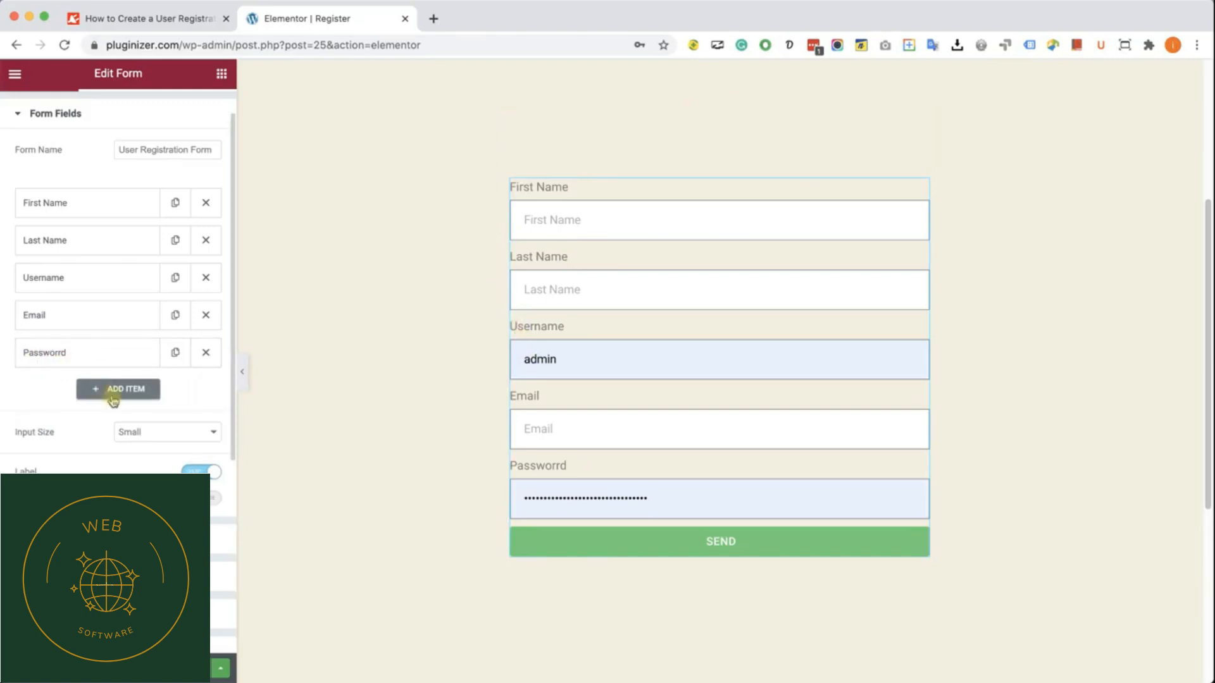
Step: Turn on the required mark for the form's mandatory fields and update the page
click(213, 500)
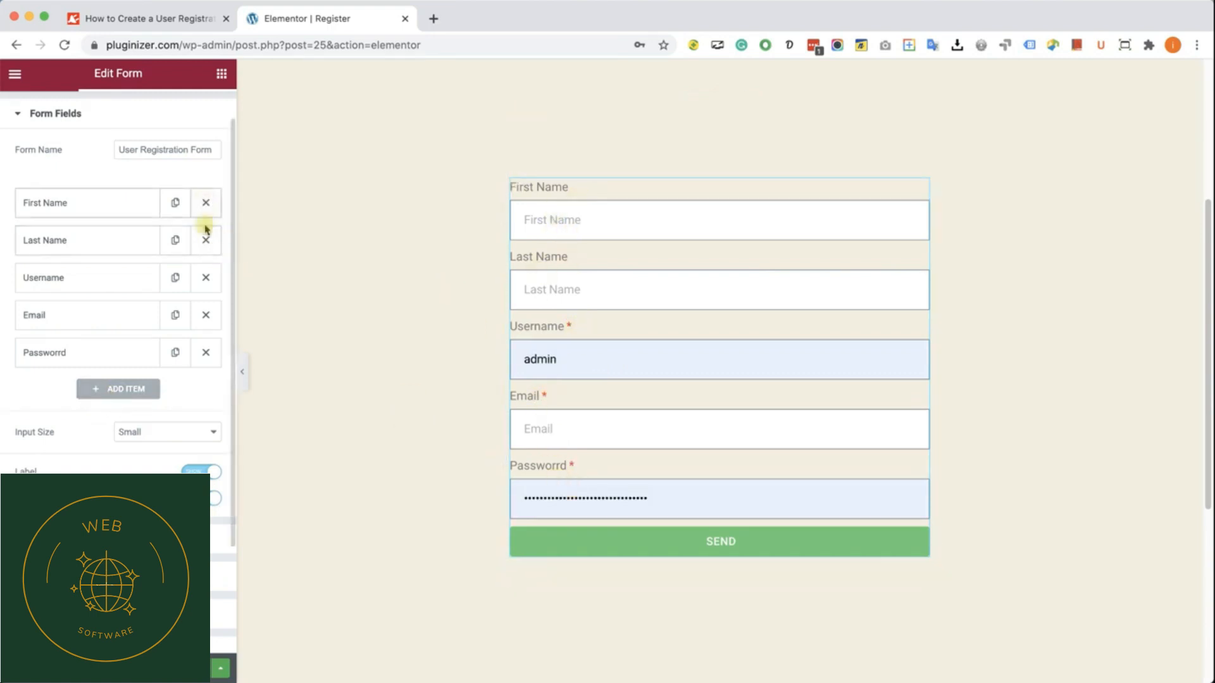
scroll(162, 293, down, 3)
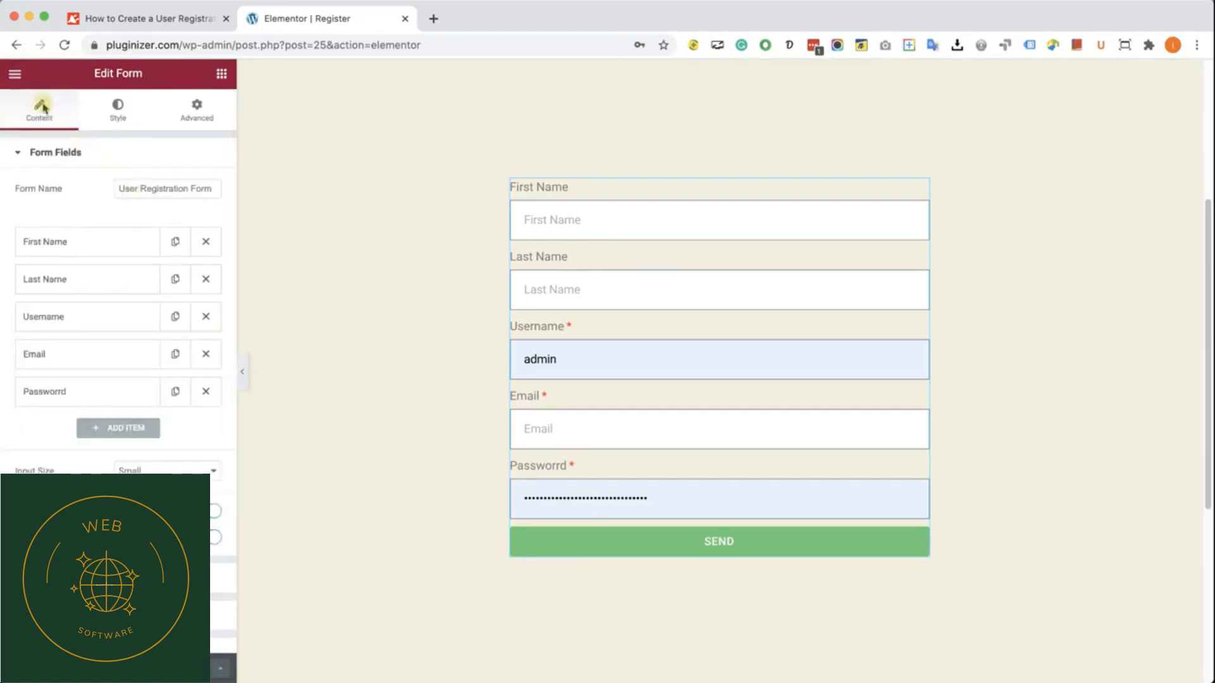
Step: Open the WordPress dashboard in a new tab and go to the end of Twenty Twenty's functions.php in the Theme Editor
click(14, 73)
super+click(139, 340)
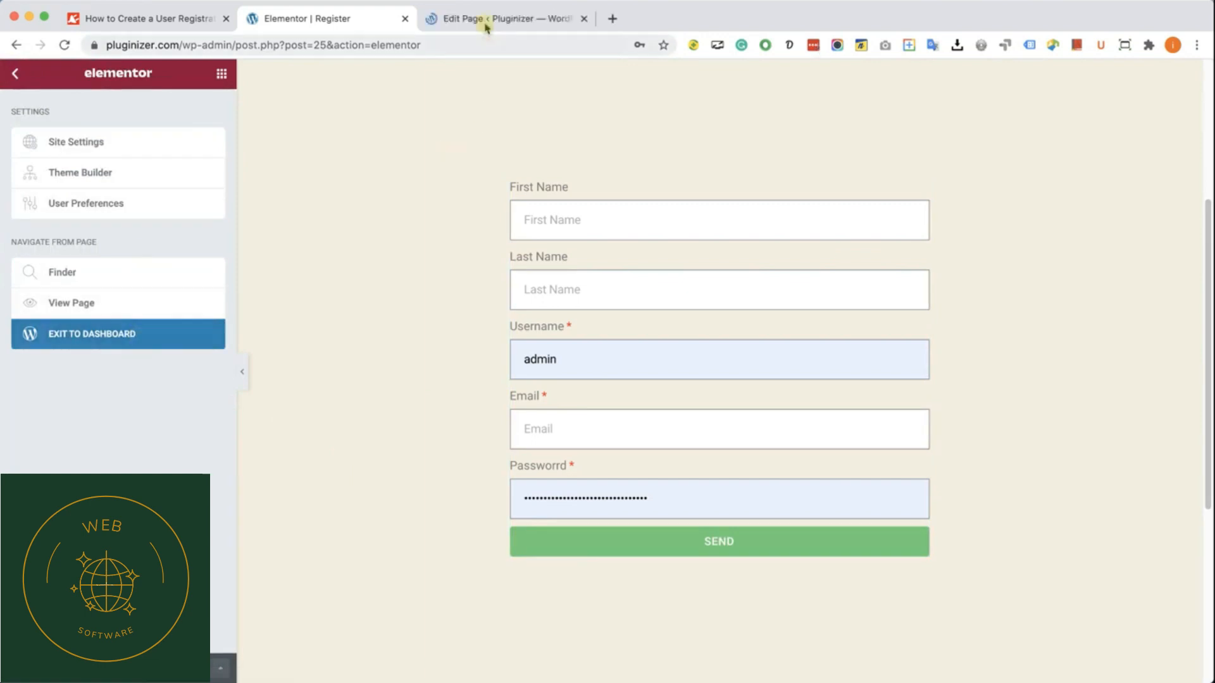
click(488, 21)
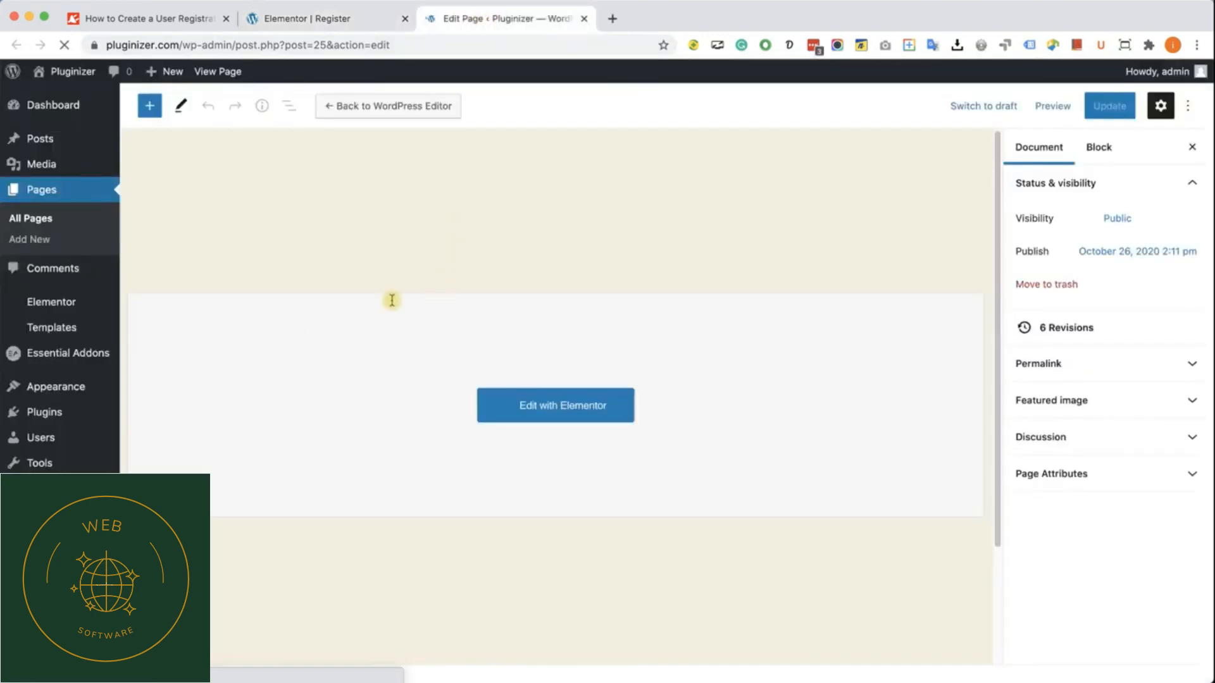
mouse_move(65, 389)
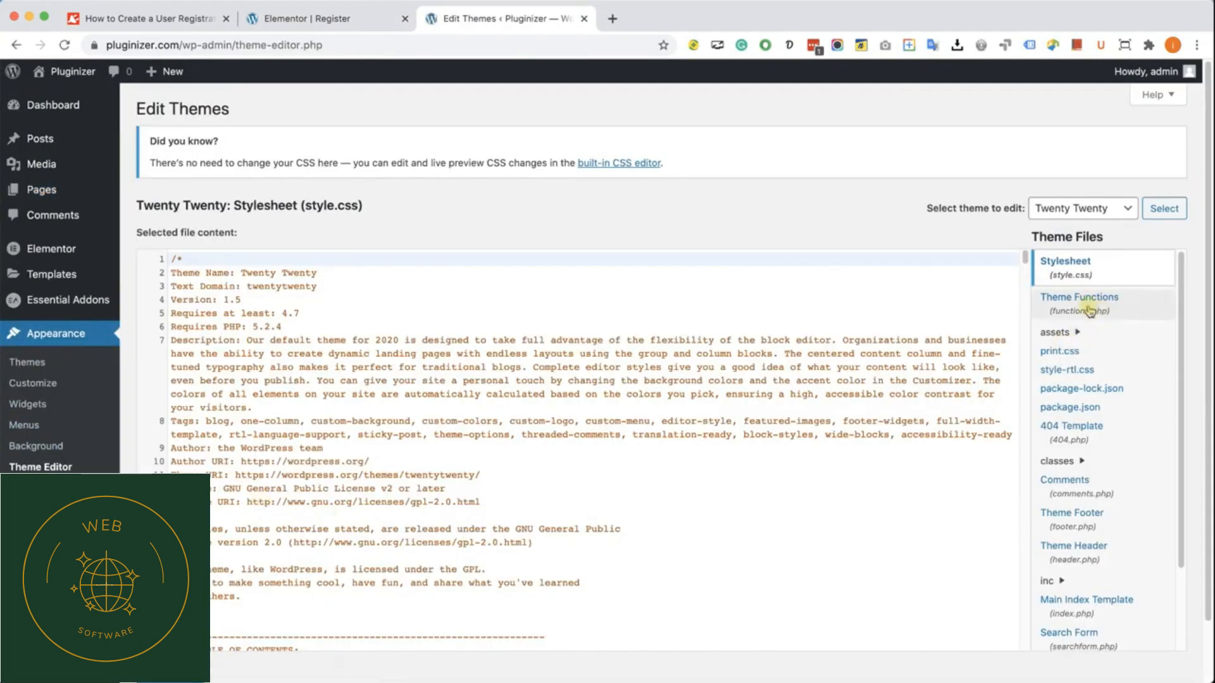
click(1074, 311)
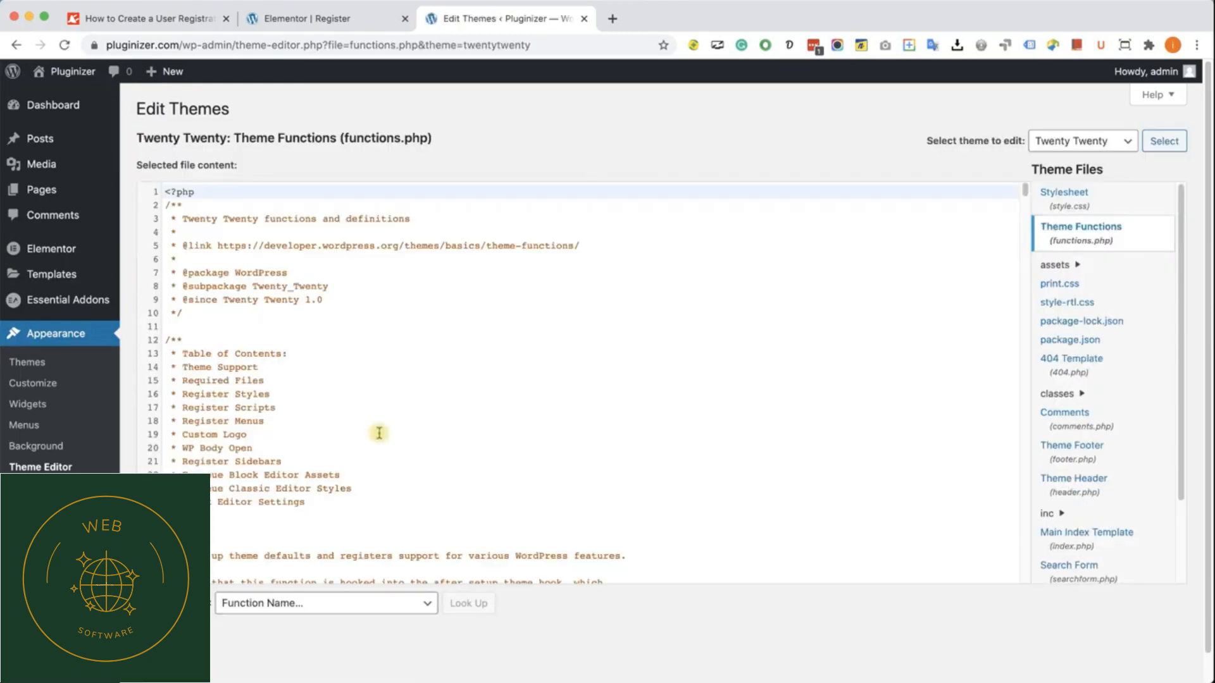
scroll(393, 432, down, 10)
scroll(438, 431, down, 20)
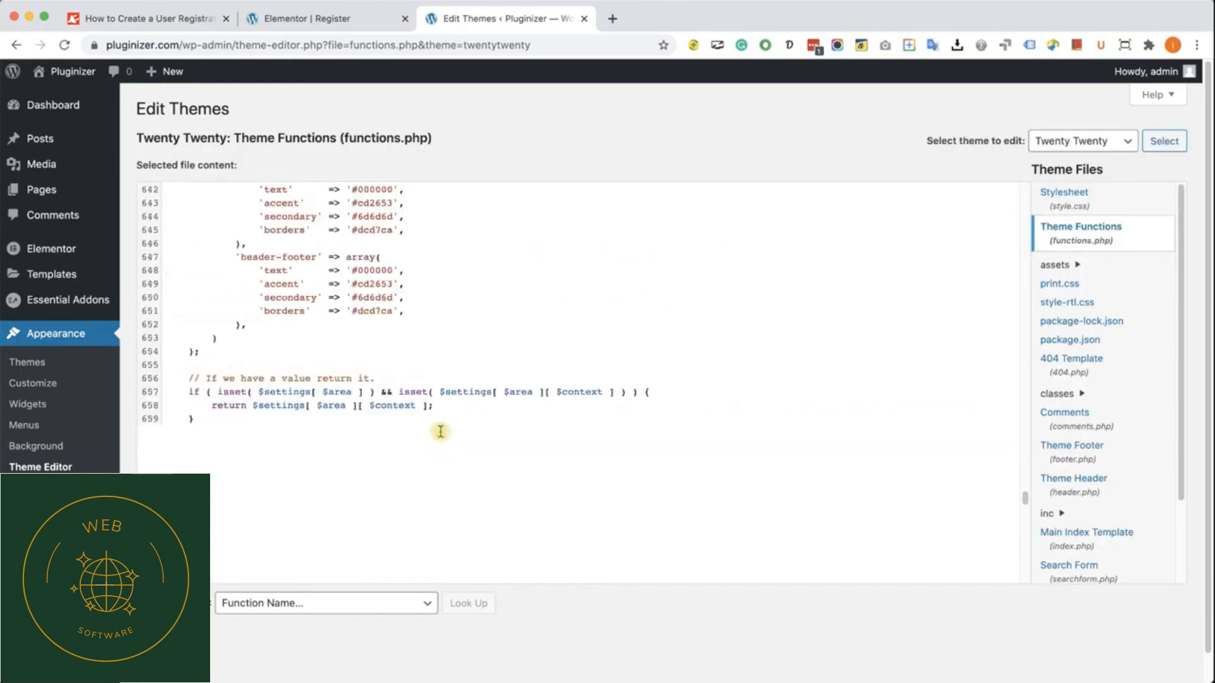
Step: Copy the complete p4wp_elementor_reg_form PHP code, including its add_action line, from the tutorial article
click(177, 26)
scroll(400, 449, down, 15)
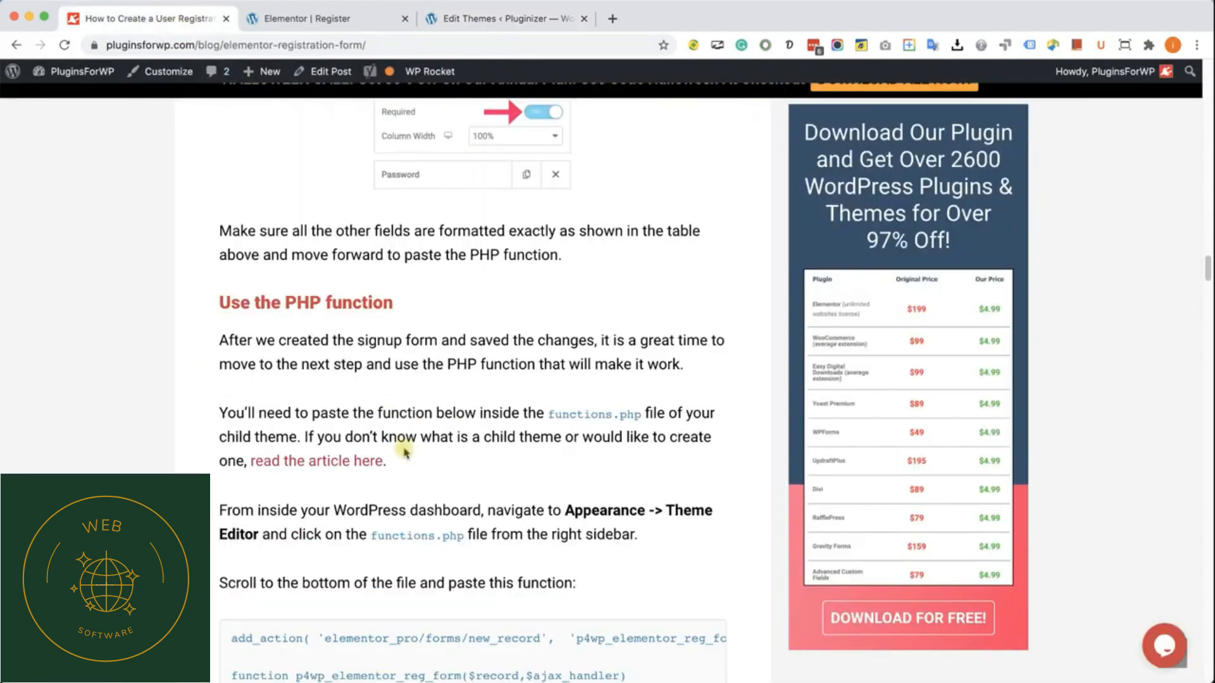
scroll(410, 454, down, 4)
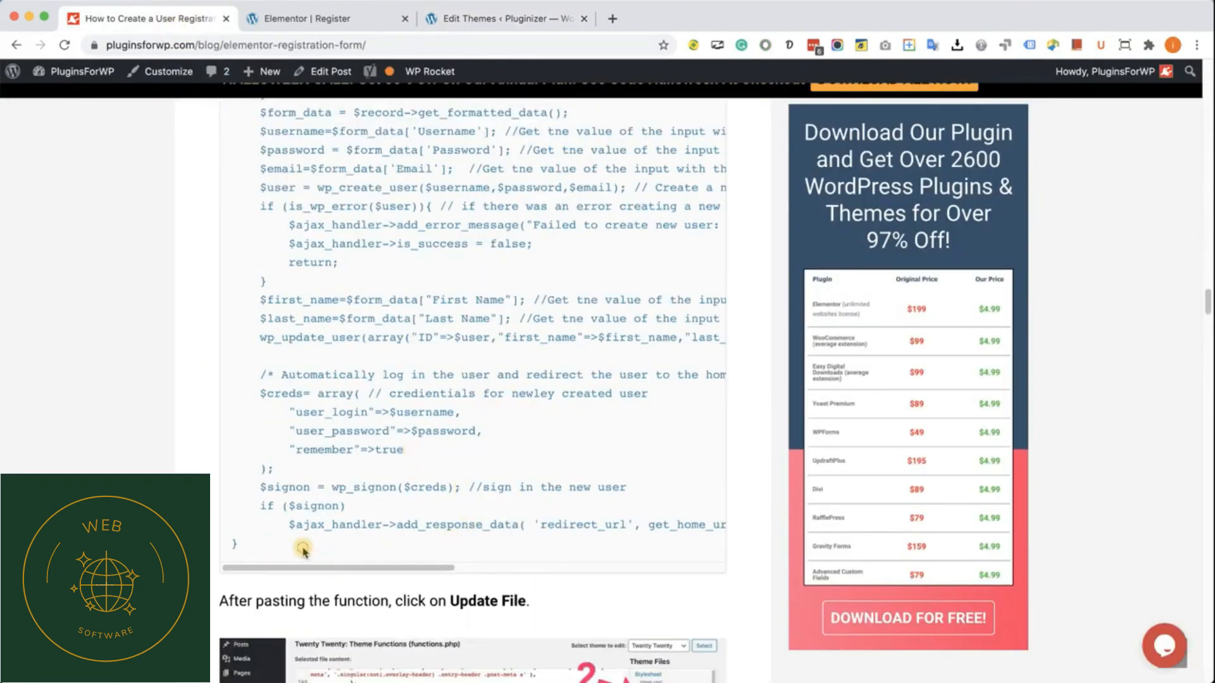
drag(304, 544, 206, 250)
scroll(292, 438, up, 3)
scroll(256, 320, up, 2)
right_click(248, 256)
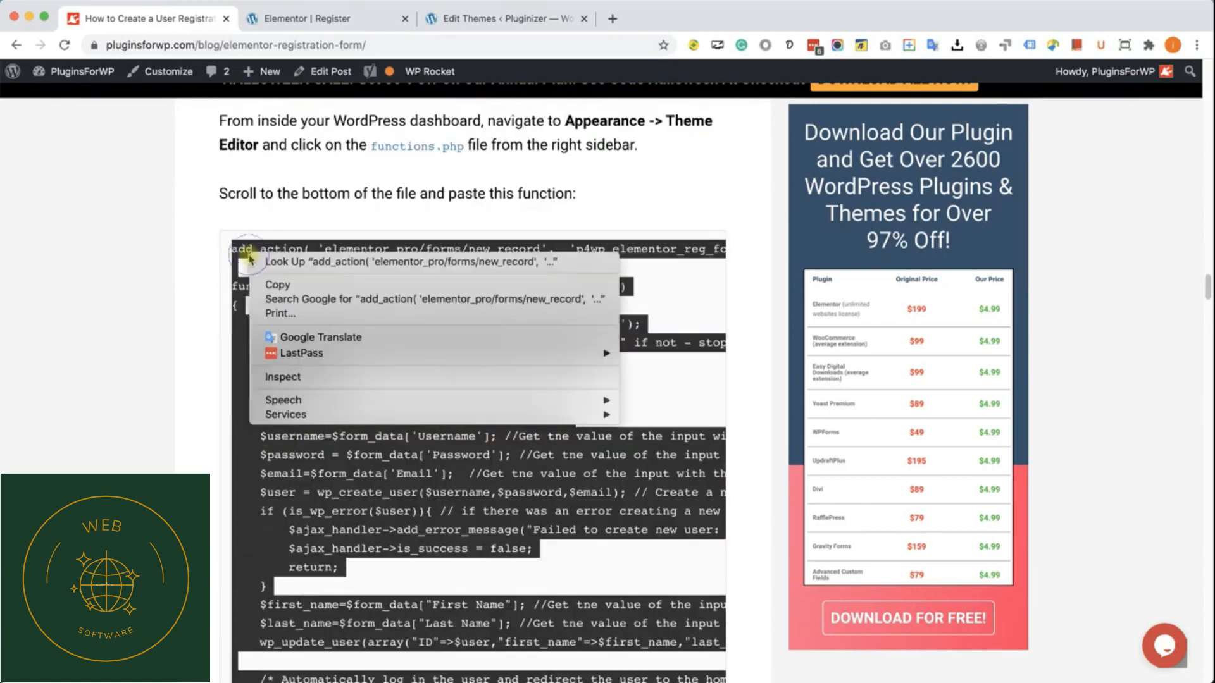
click(279, 286)
click(278, 278)
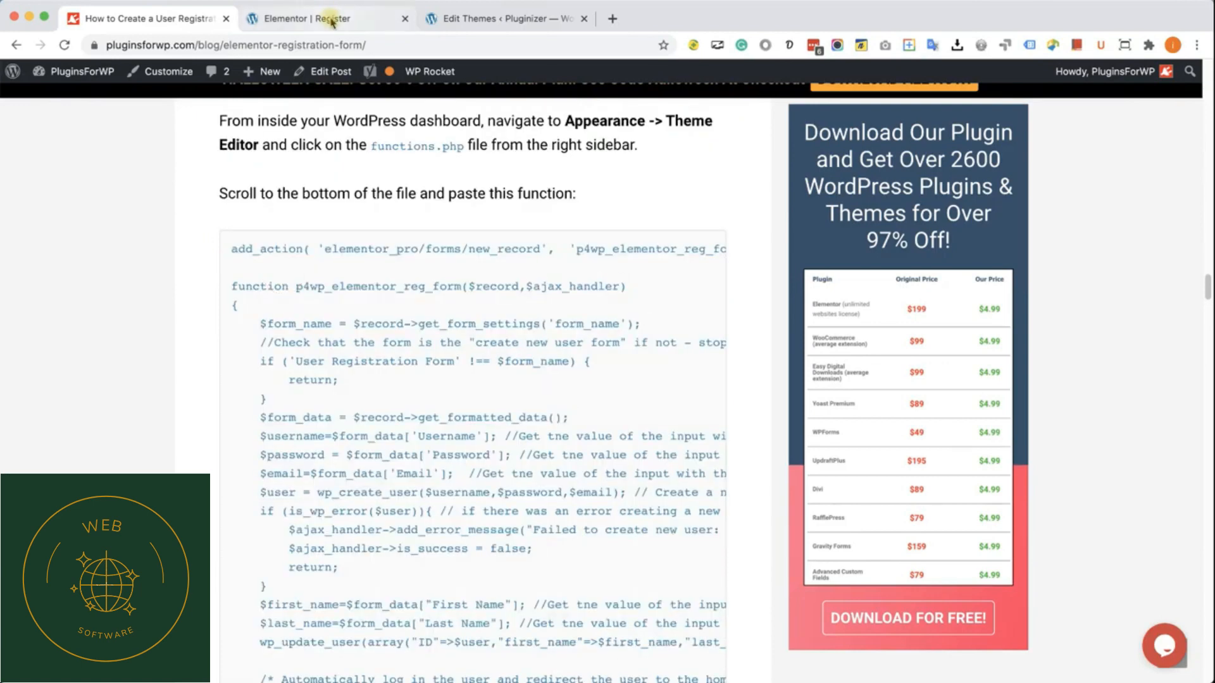
Step: Paste the copied registration function on a new line at the end of functions.php and update the file
click(334, 19)
click(455, 19)
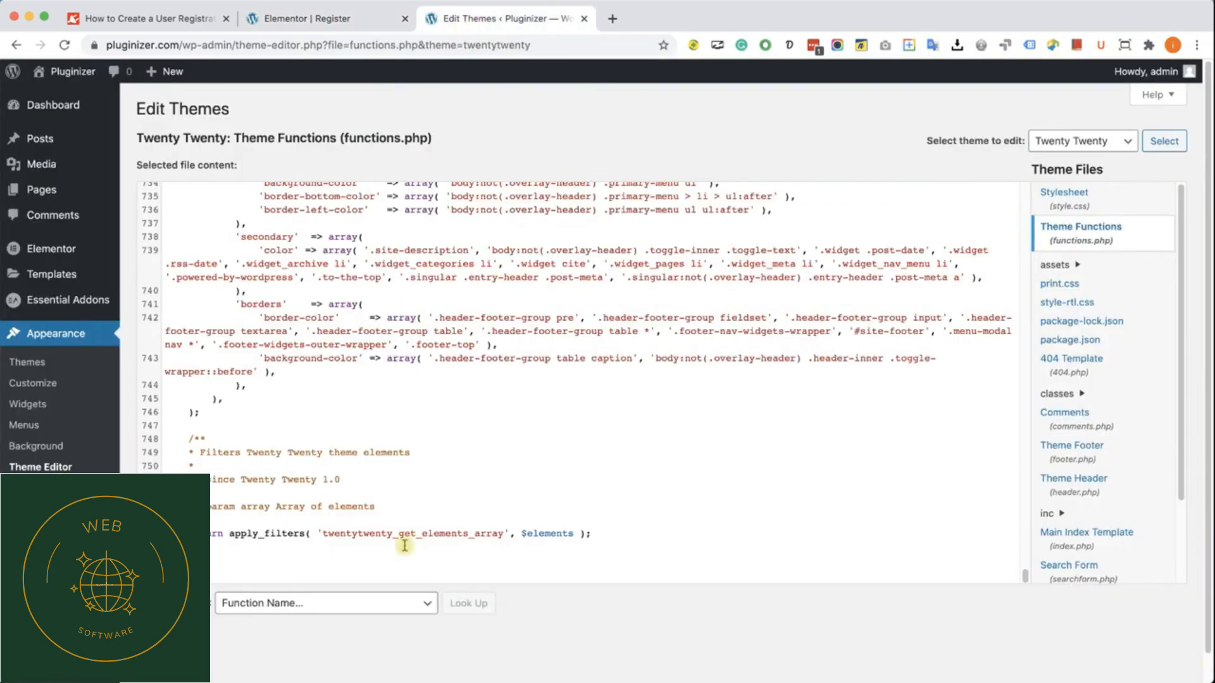
click(369, 571)
key(Return)
key(Return)
key(Return)
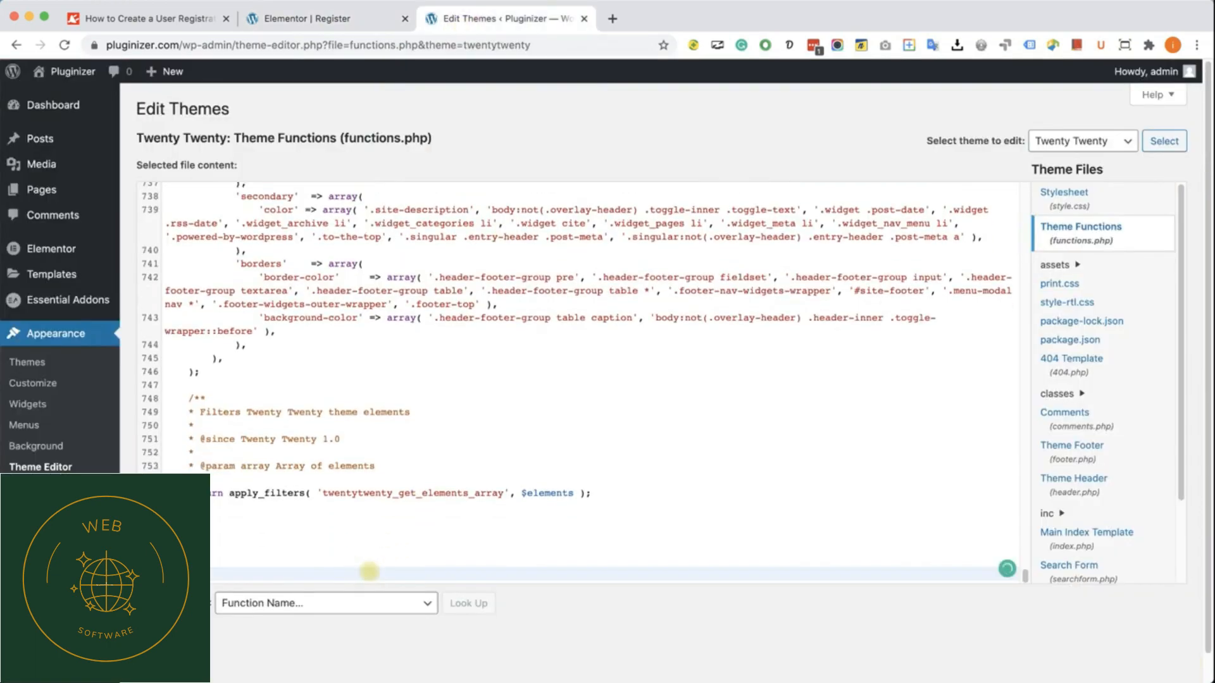
key(super+v)
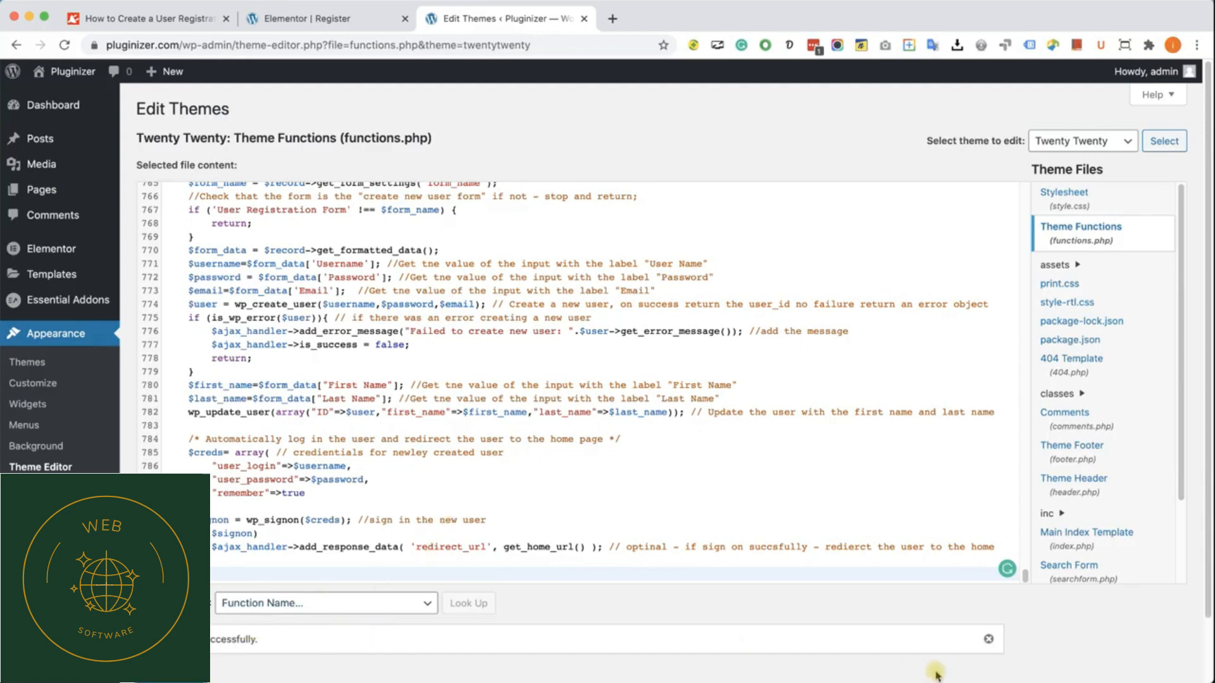
Step: Open the Pluginizer site's Register page in a new incognito window and bring the registration form into view
key(super+shift+n)
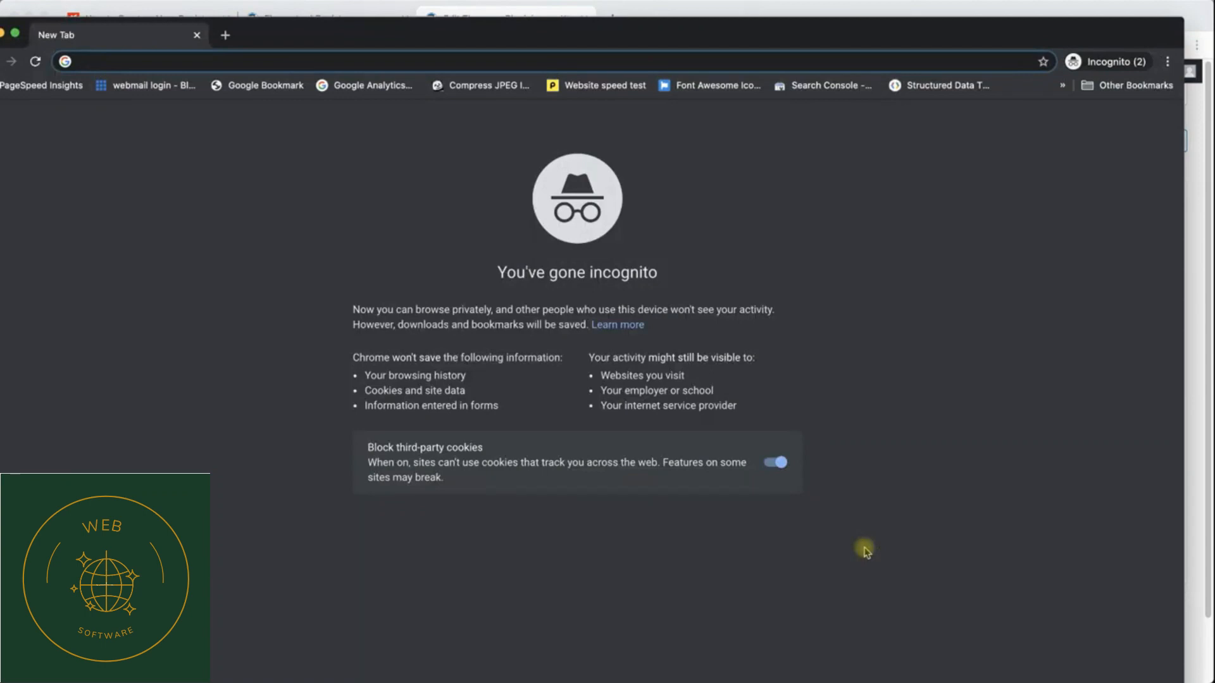
drag(591, 40, 622, 23)
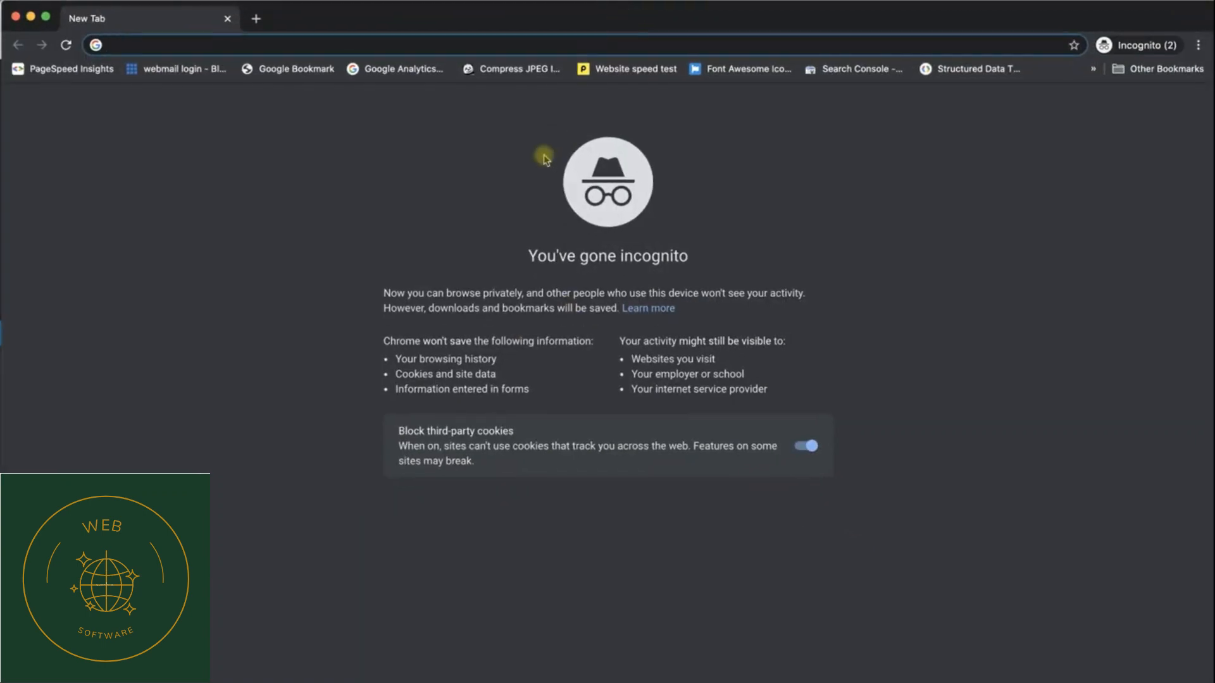
text(pluginizer.com)
key(Return)
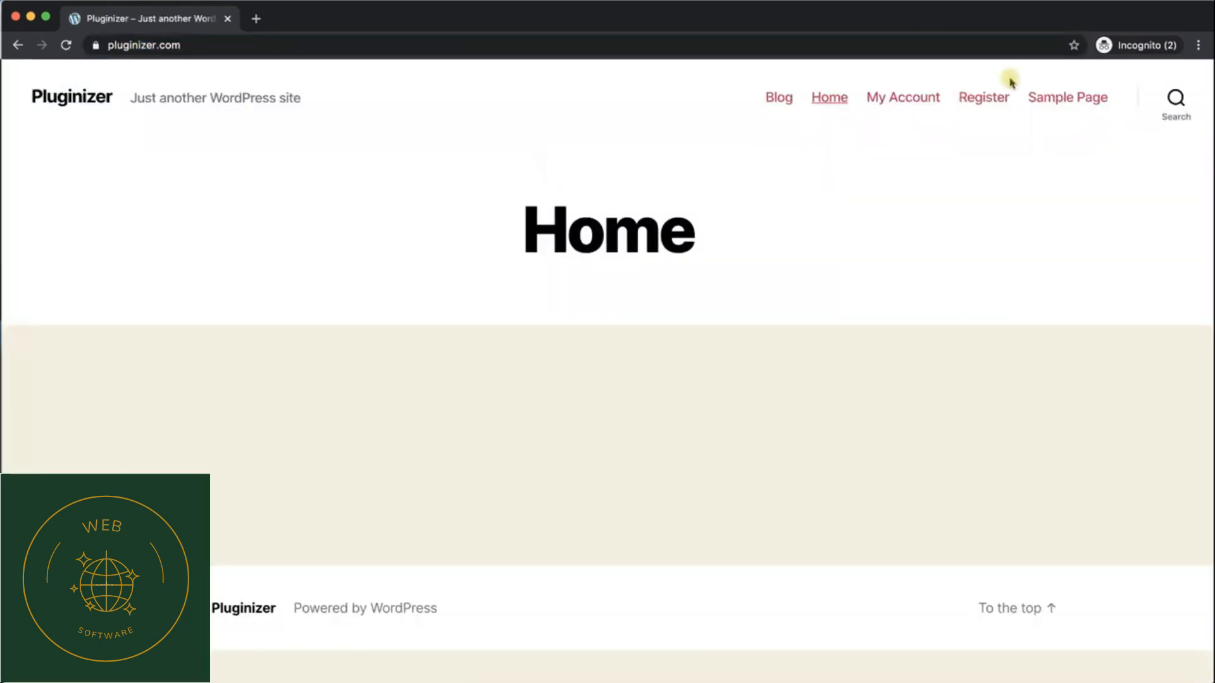
scroll(895, 263, down, 5)
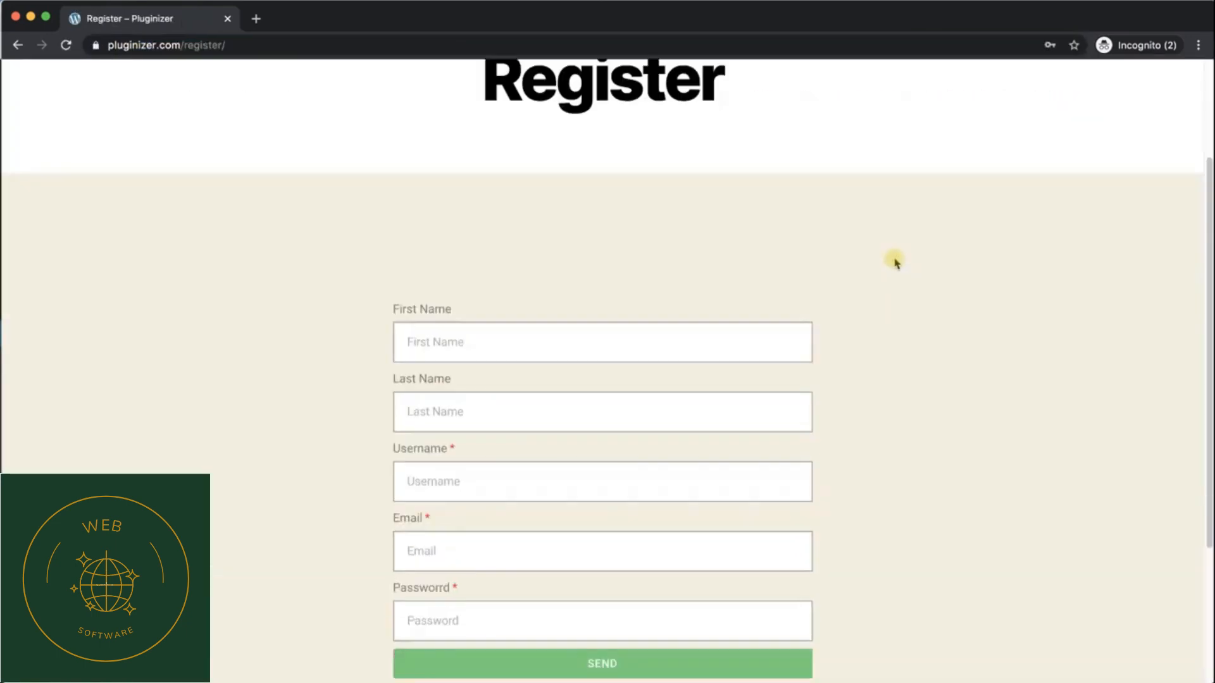
Step: Fill in the form with first name "Test", last name "Form", username "Testform", a test email address and the account password, and submit it
click(581, 245)
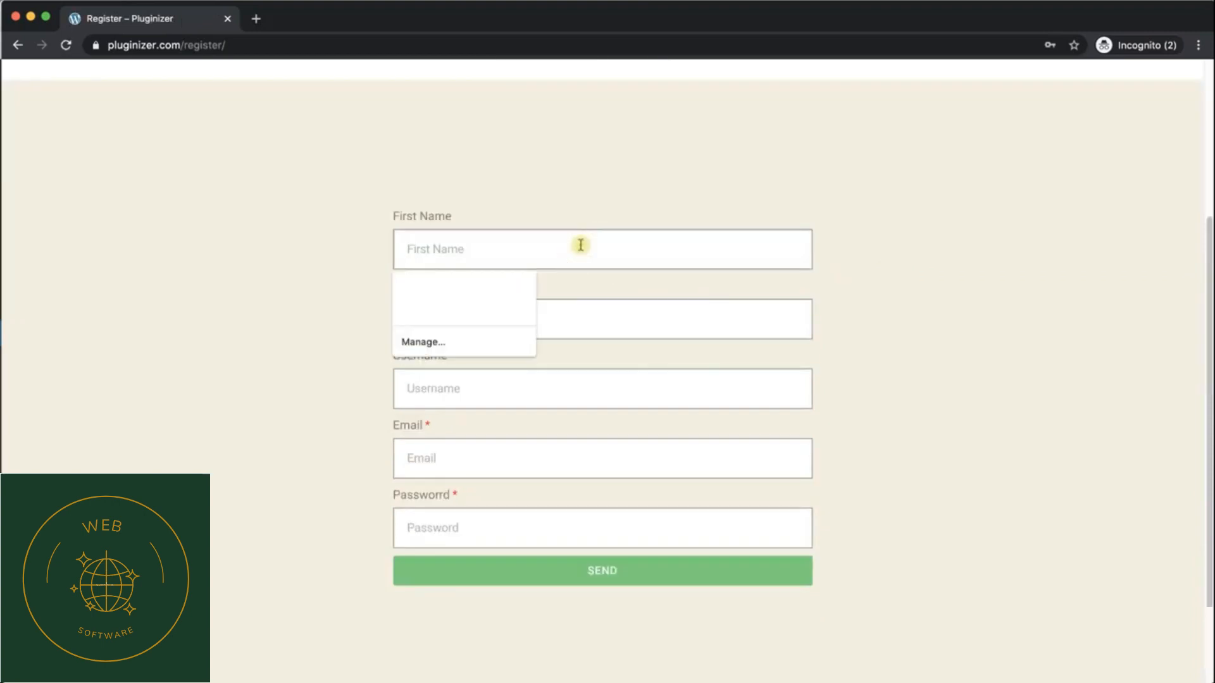
text(Test)
key(Tab)
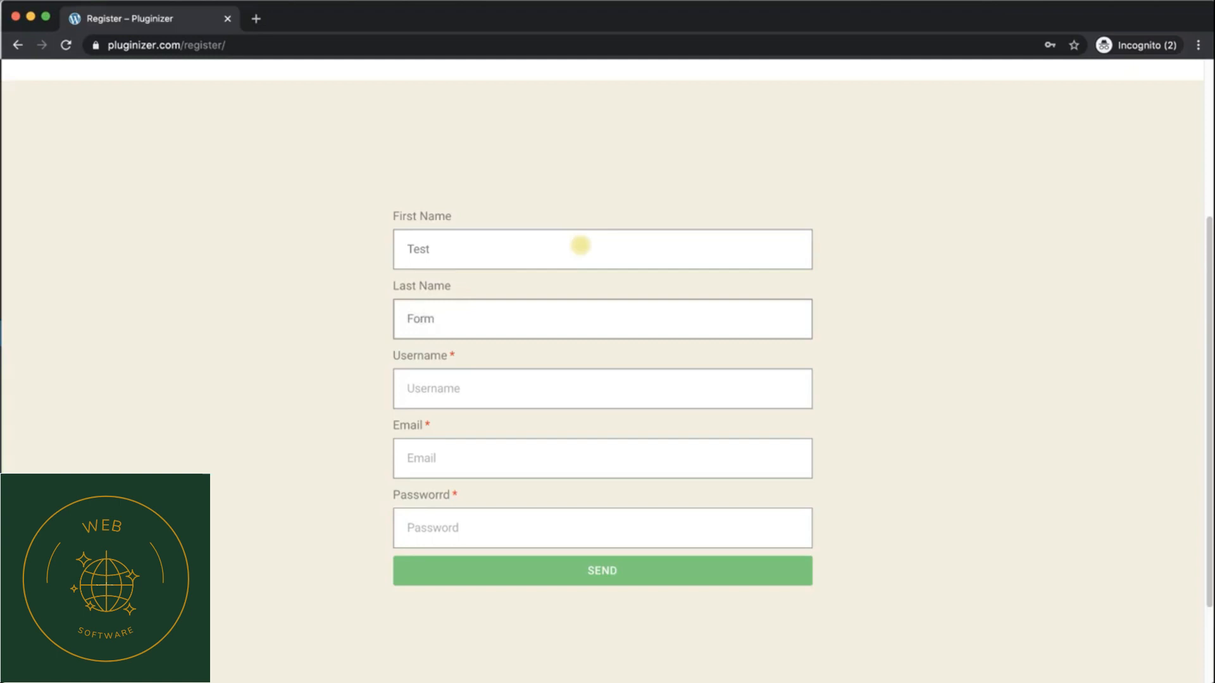
key(Tab)
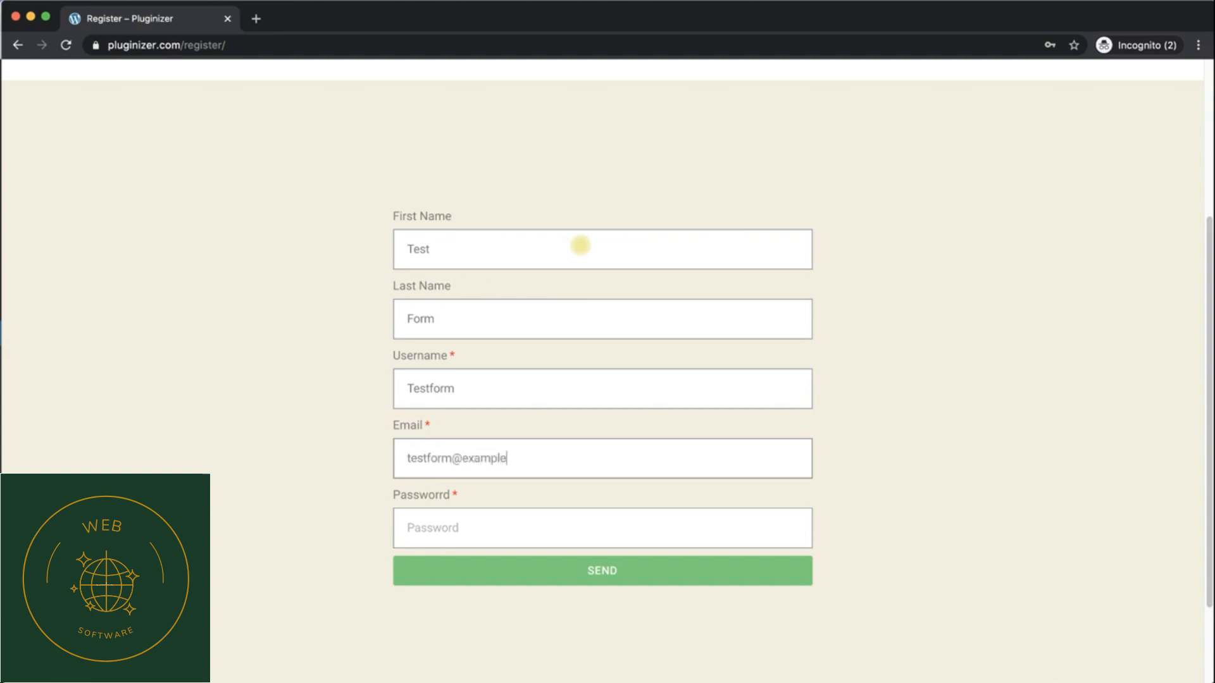
click(525, 524)
text(••)
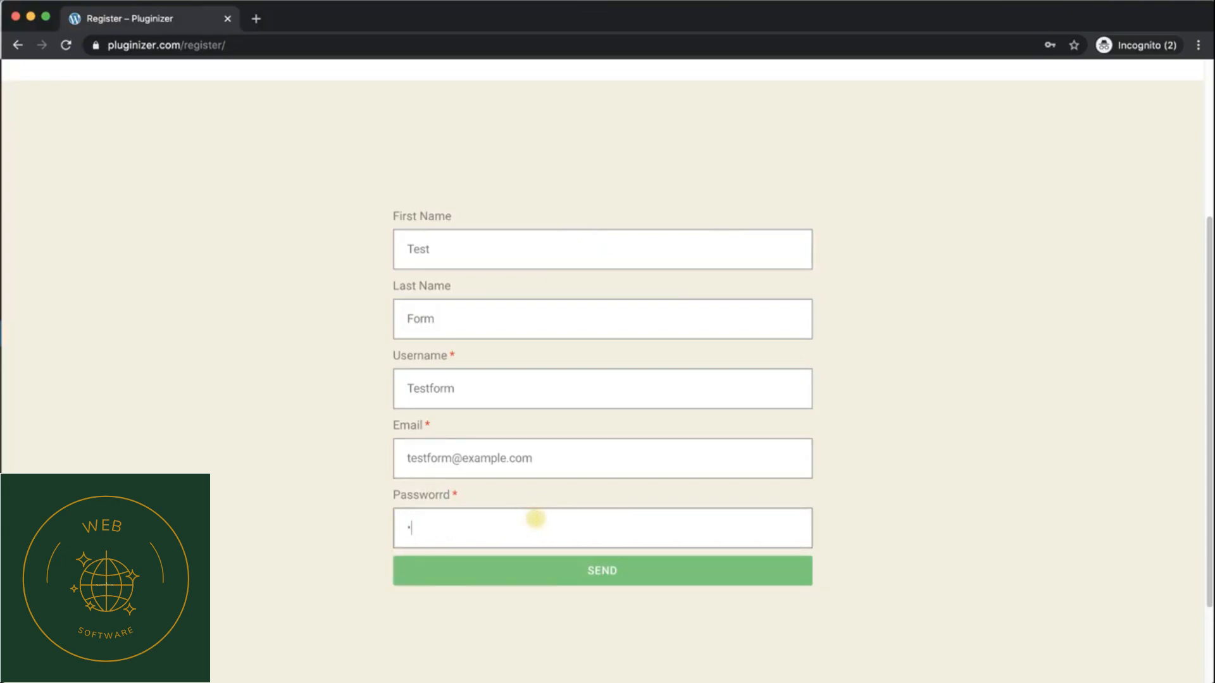
click(578, 583)
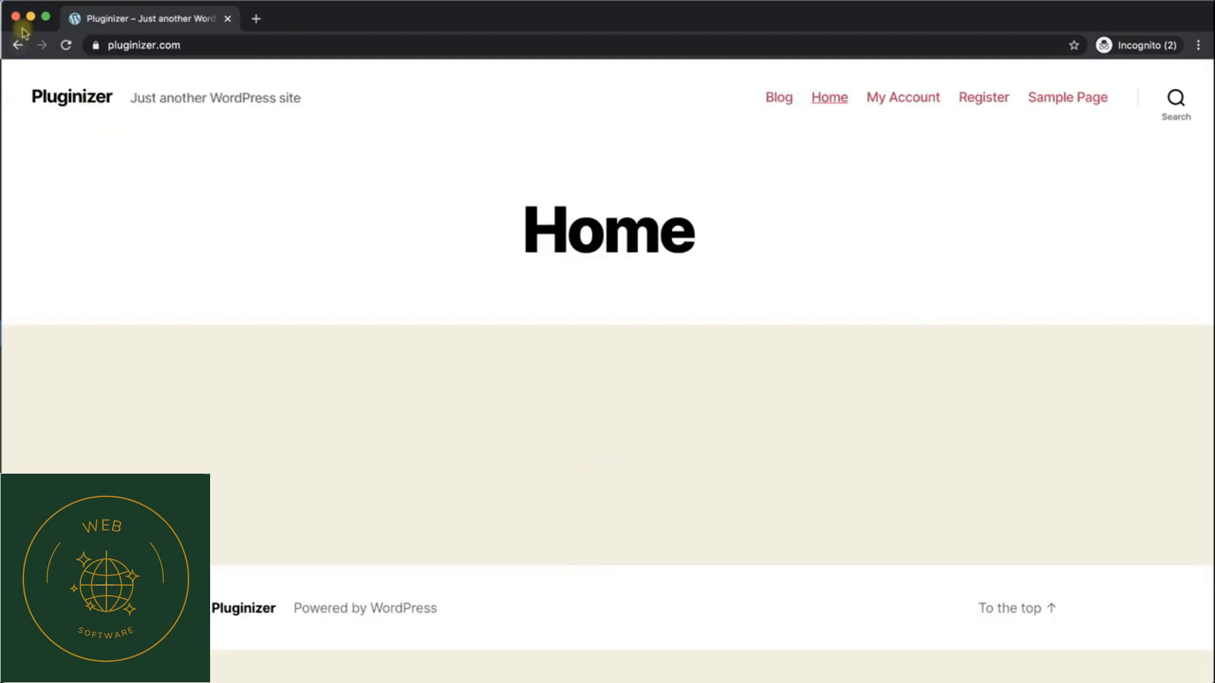
Step: Close the incognito window and check the WordPress dashboard's Users list for the newly registered account
click(15, 17)
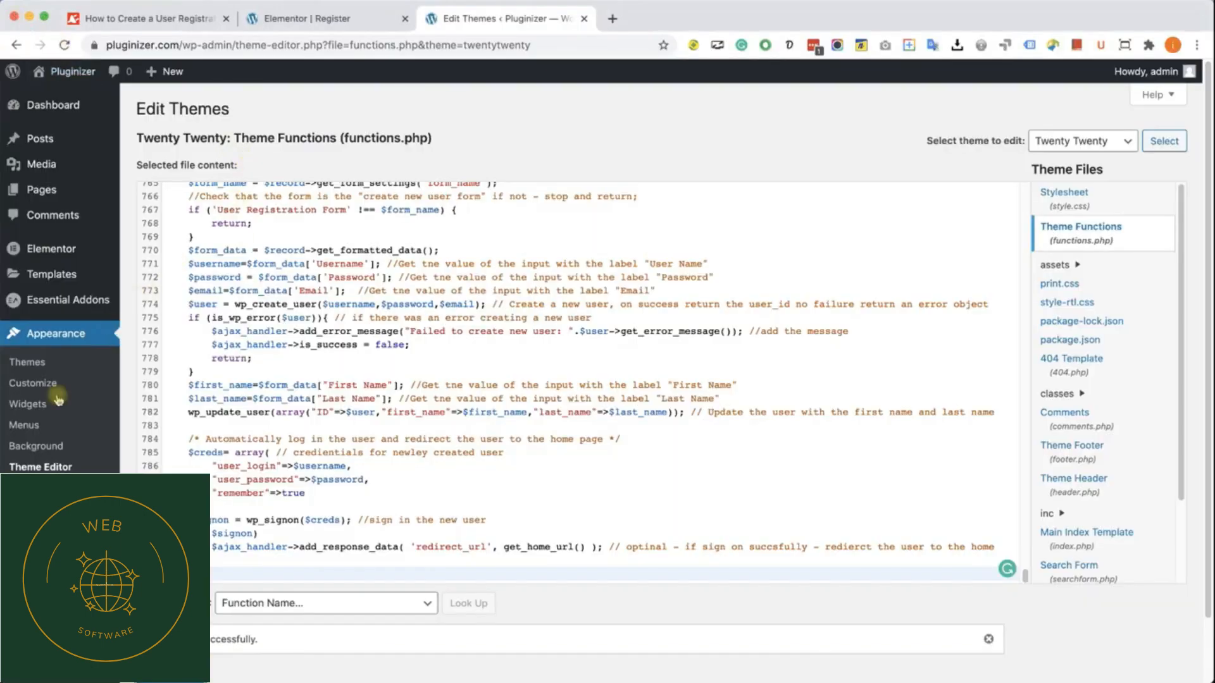
click(41, 520)
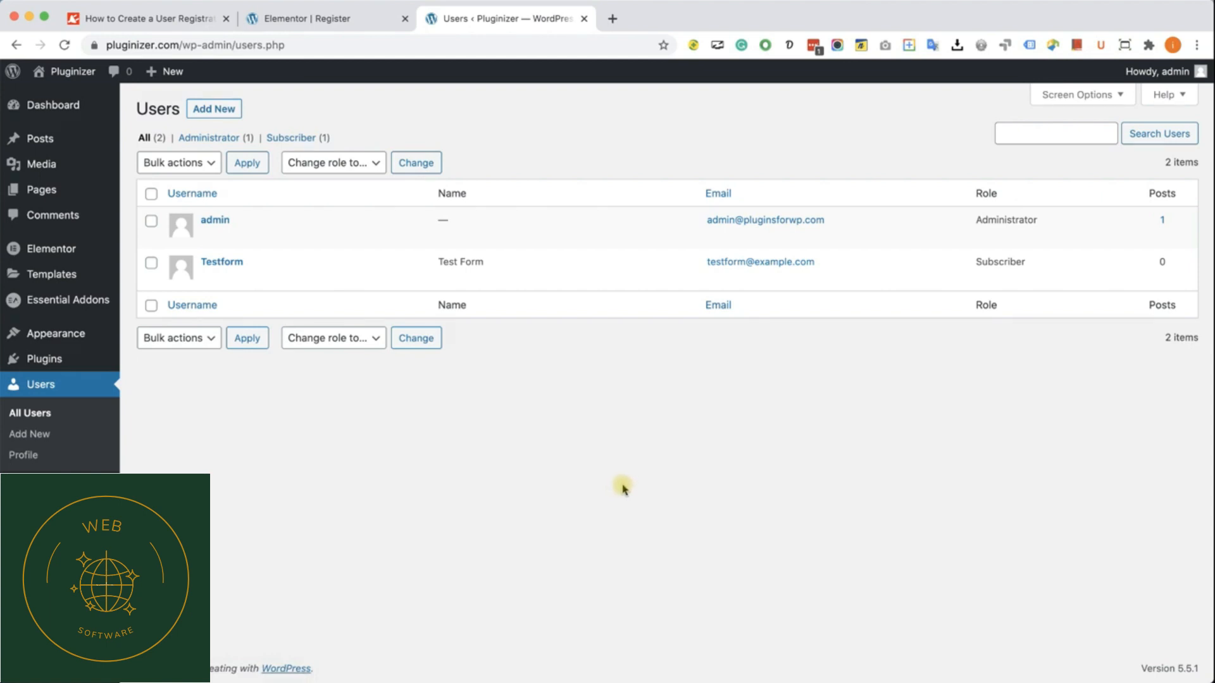
Step: Copy the get_permalink(PAGE-ID-GOES-HERE) snippet from the redirect explanation in the registration form tutorial article
click(180, 18)
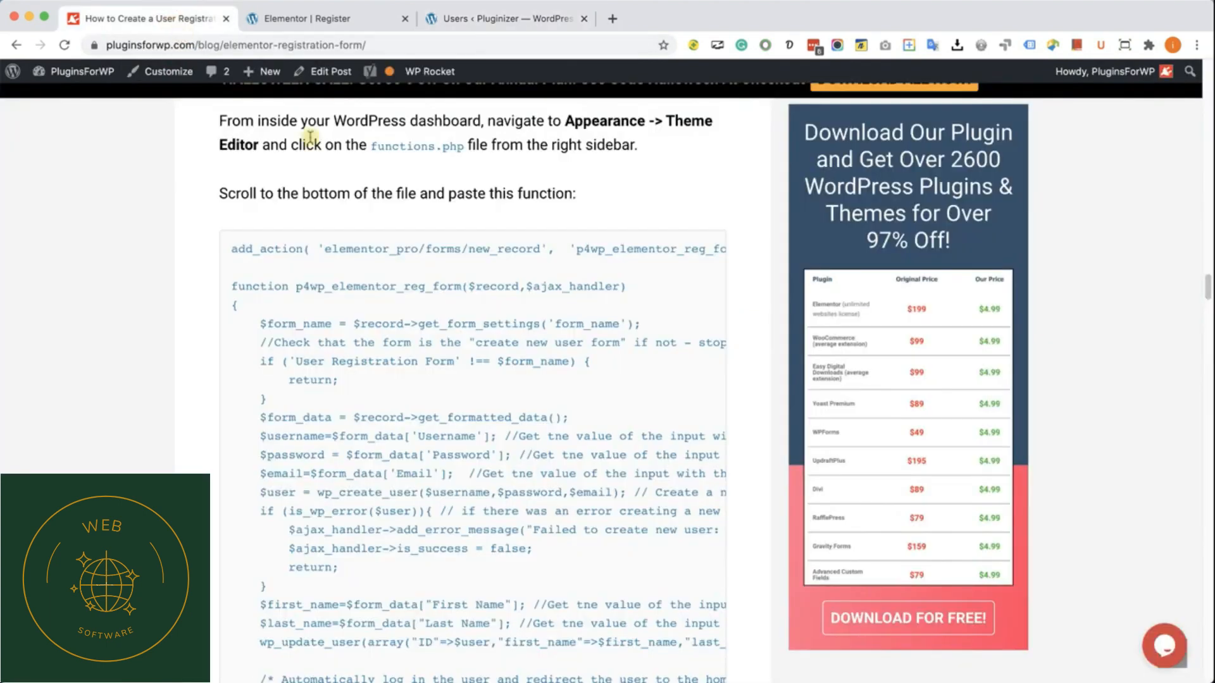
scroll(542, 456, down, 10)
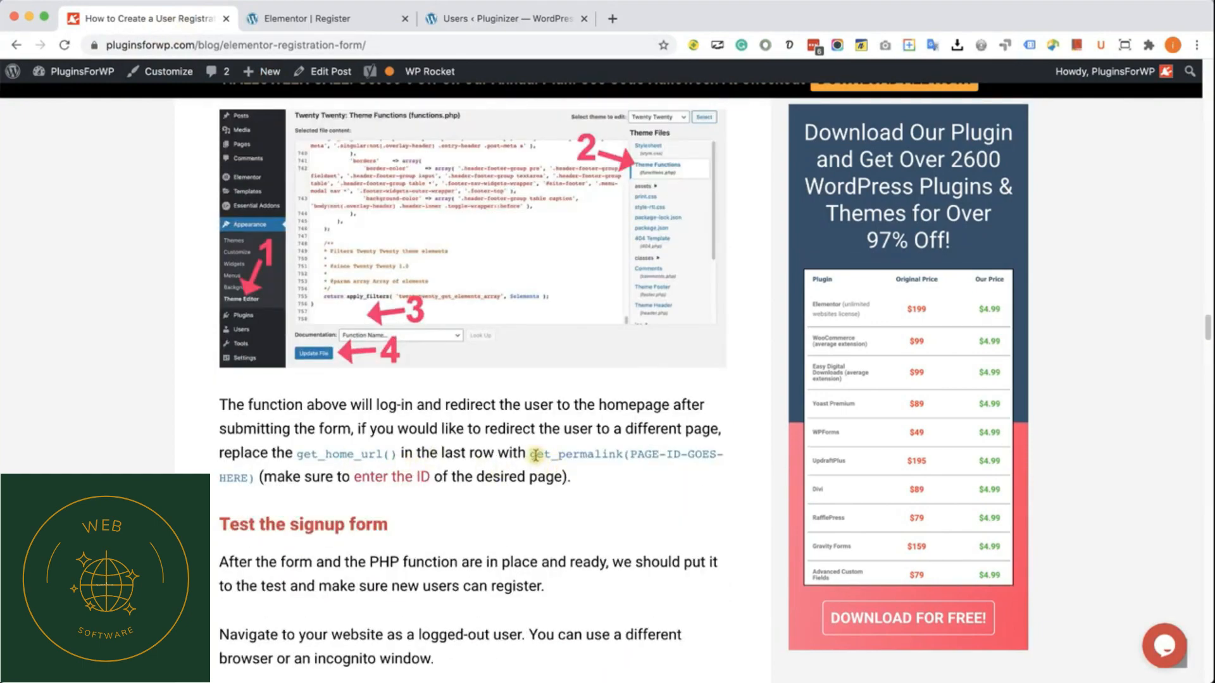
drag(531, 454, 255, 481)
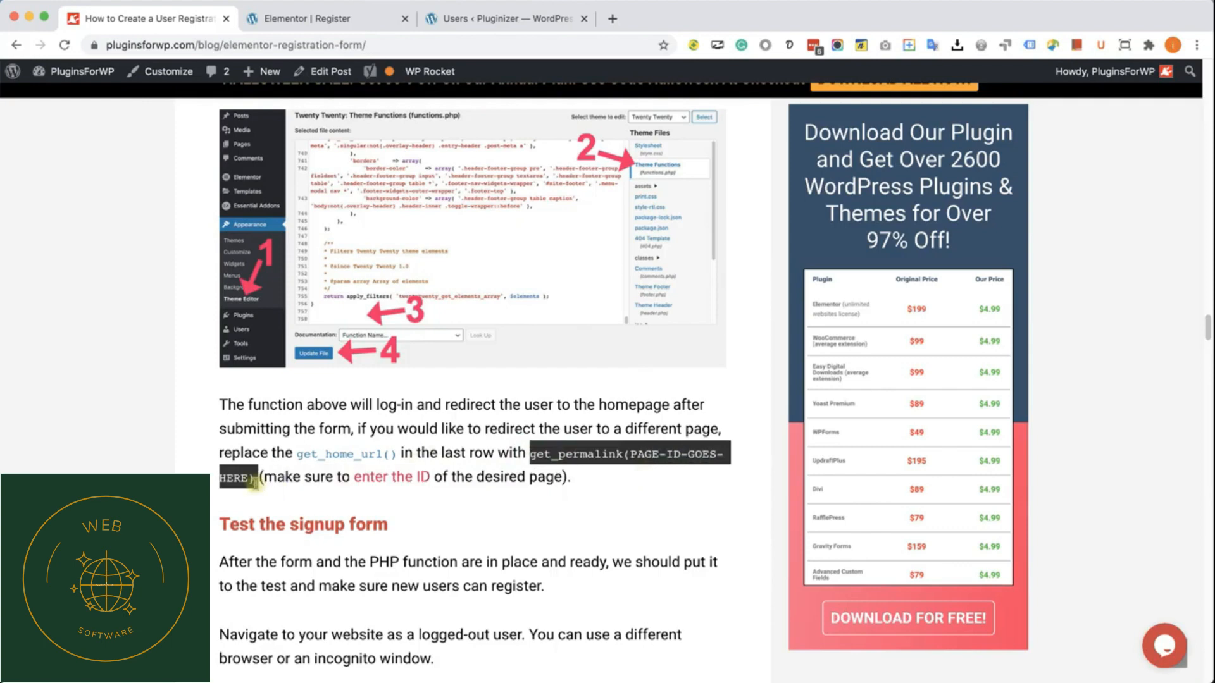
right_click(253, 486)
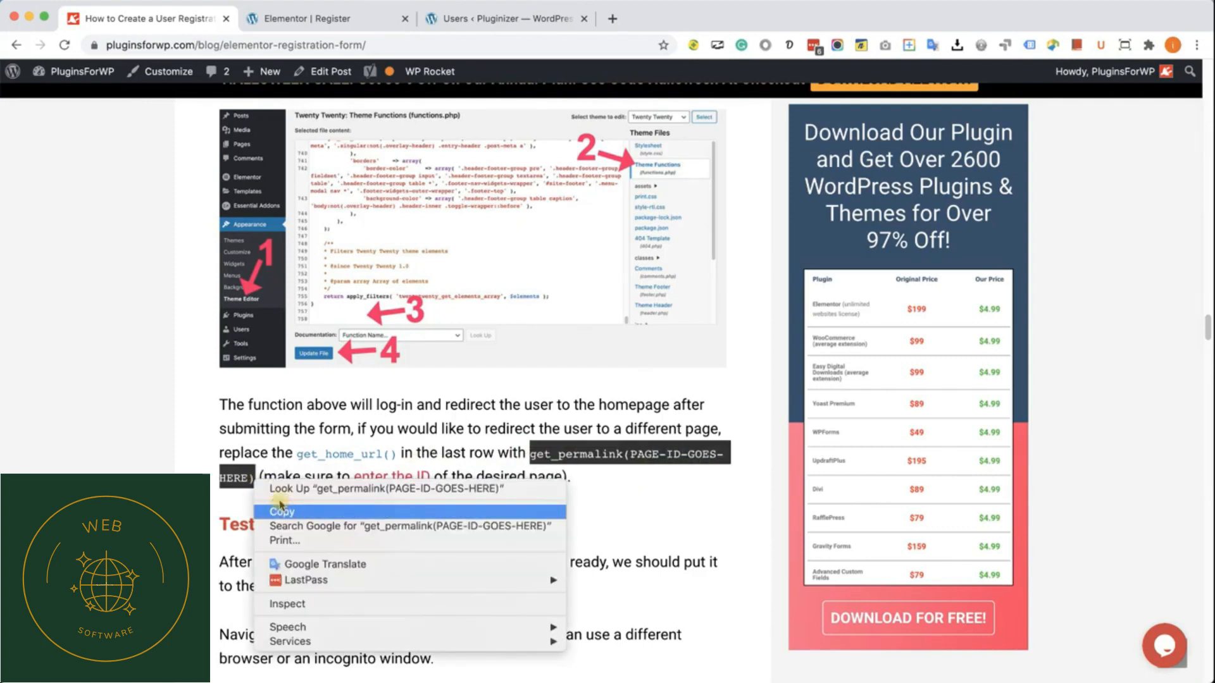
click(280, 508)
click(375, 457)
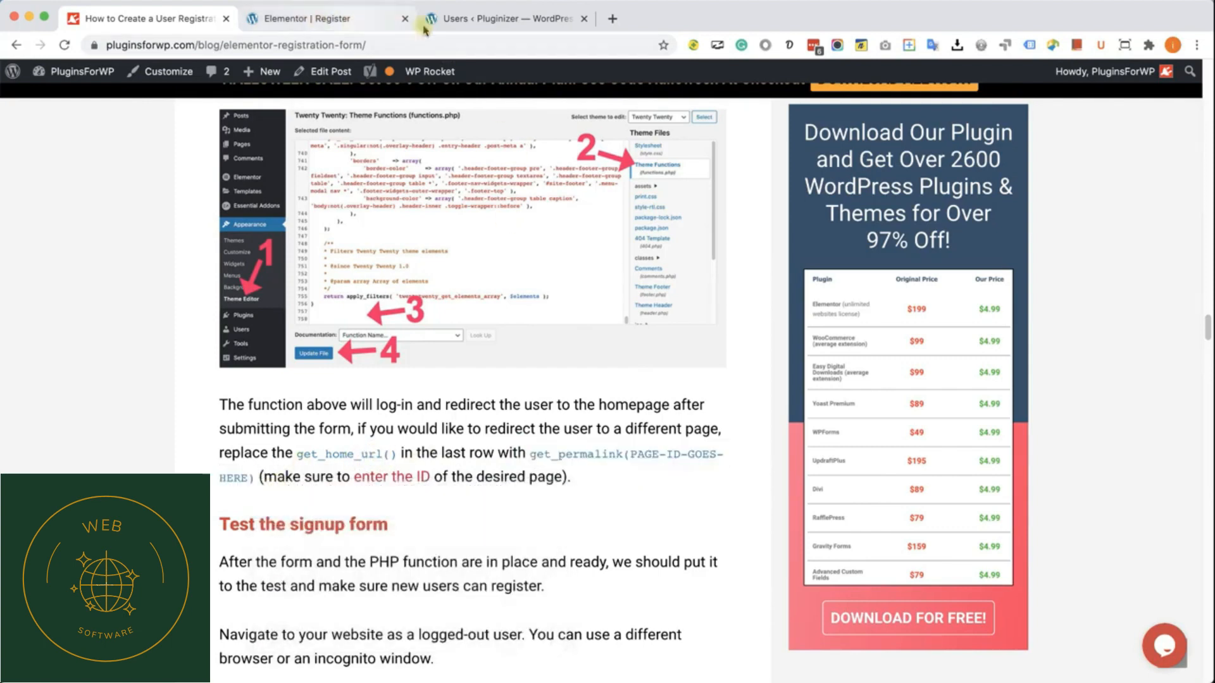
Step: Open the Twenty Twenty theme's functions.php in the WordPress Theme Editor and go to the end of the registration function
click(348, 21)
click(475, 19)
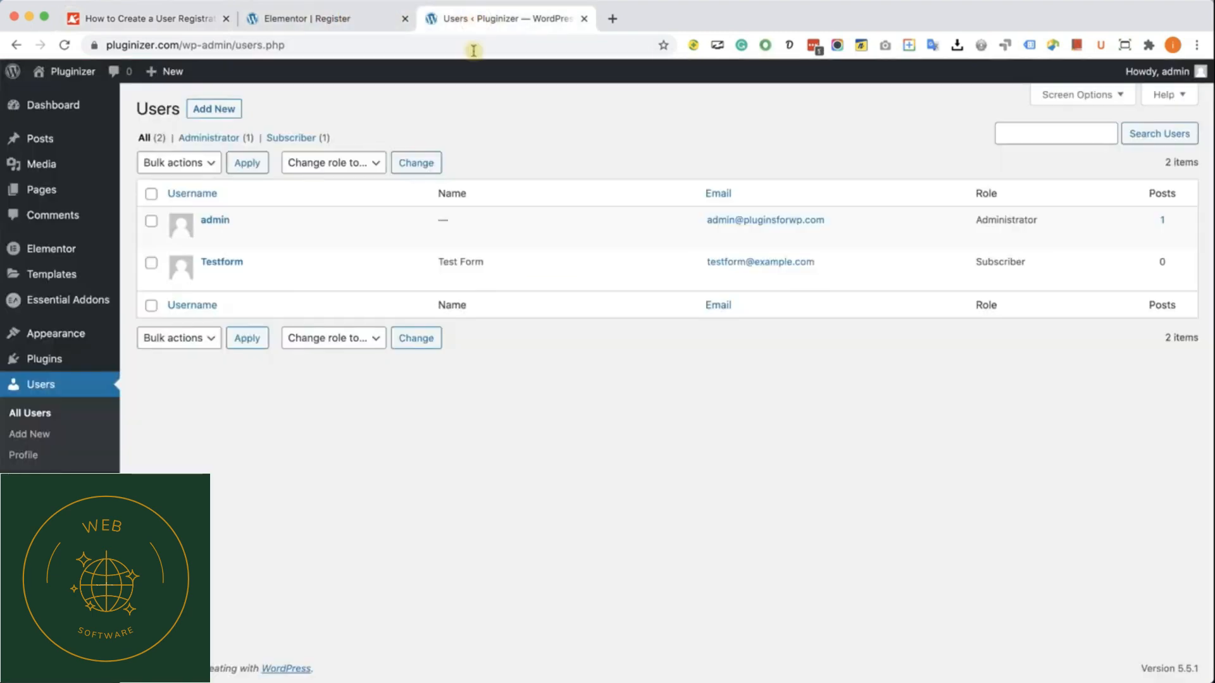
mouse_move(71, 333)
click(155, 440)
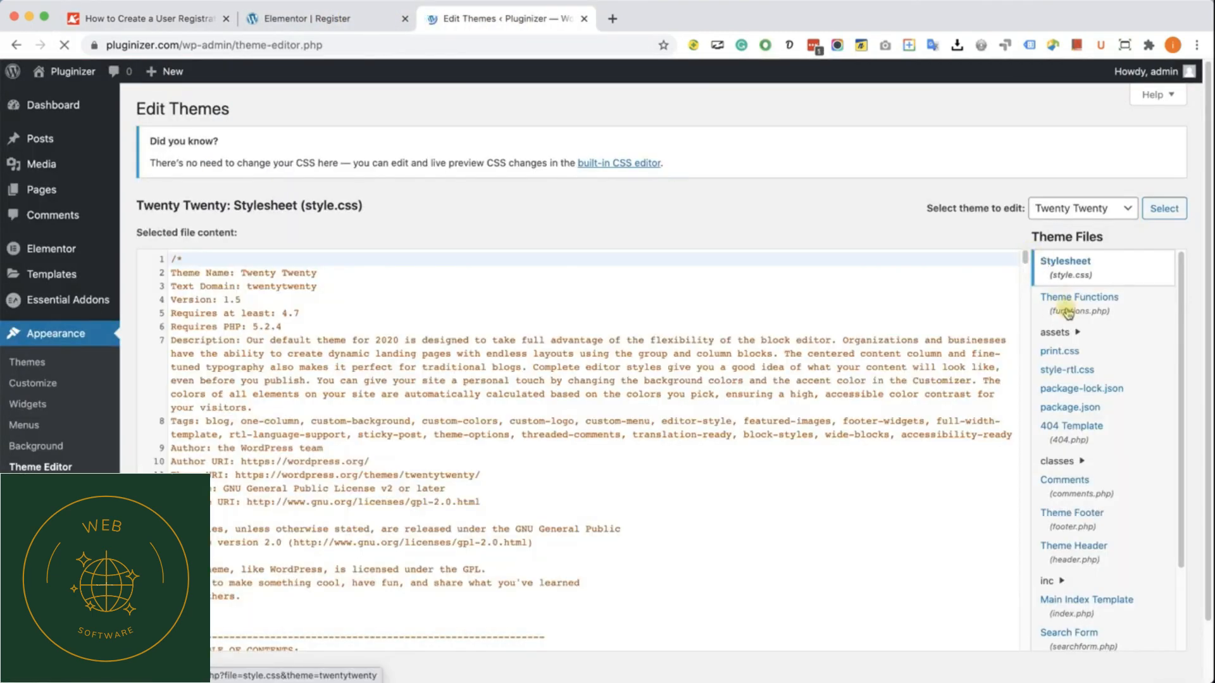
click(1067, 310)
scroll(767, 342, down, 15)
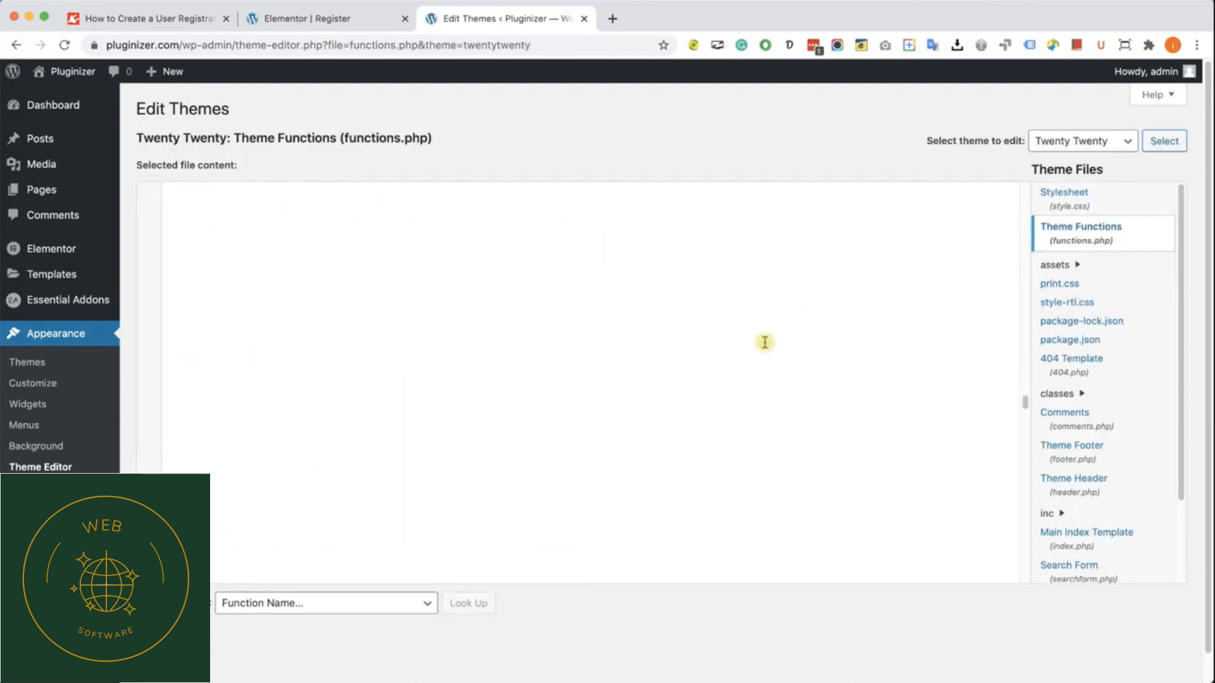
scroll(759, 348, down, 1)
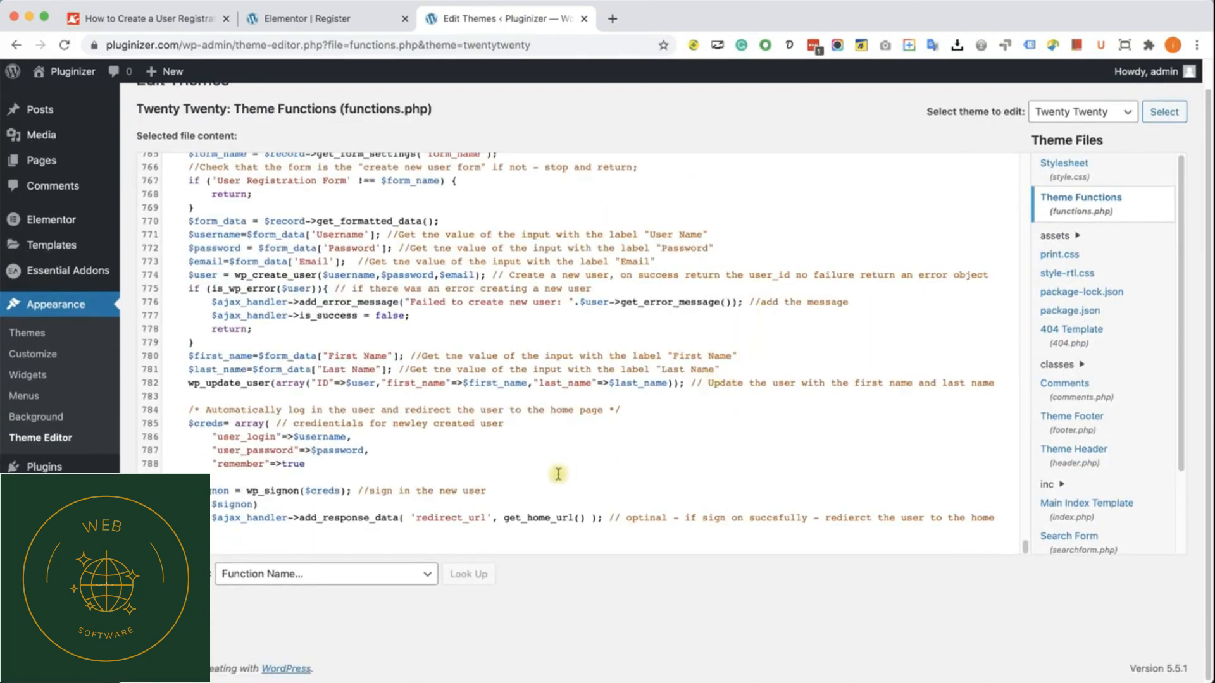
Step: Replace get_home_url() in the redirect line with the copied get_permalink call and set its page ID to 36
drag(505, 518, 564, 517)
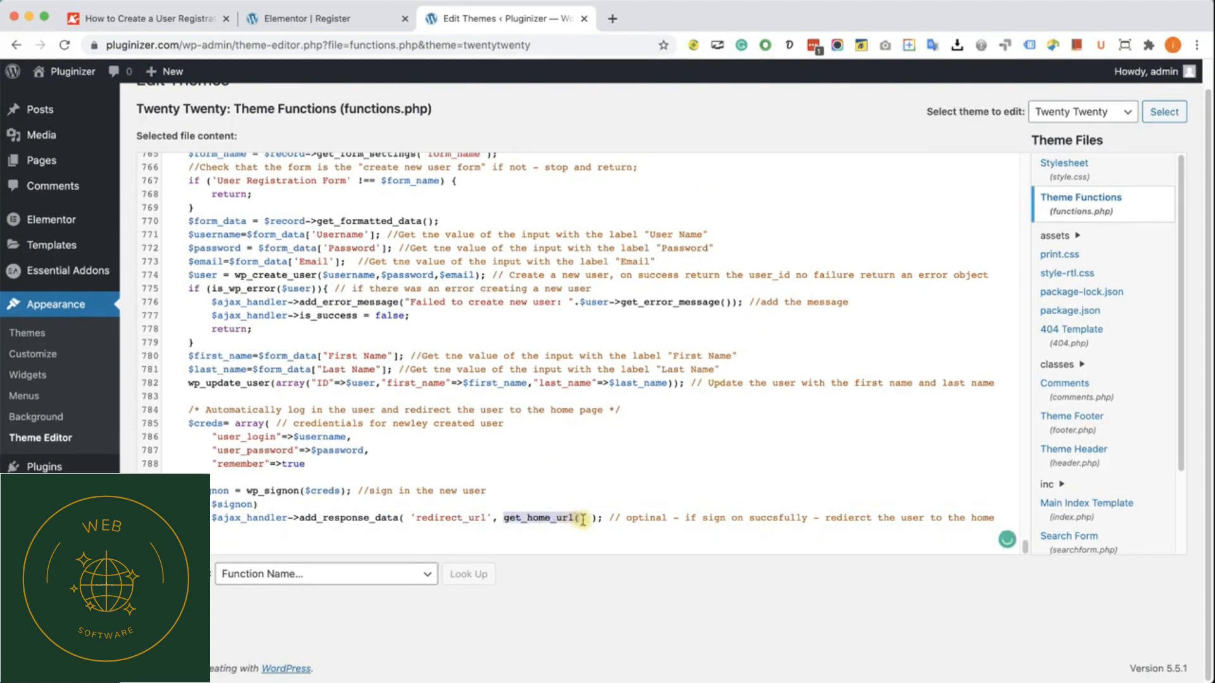
key(super+v)
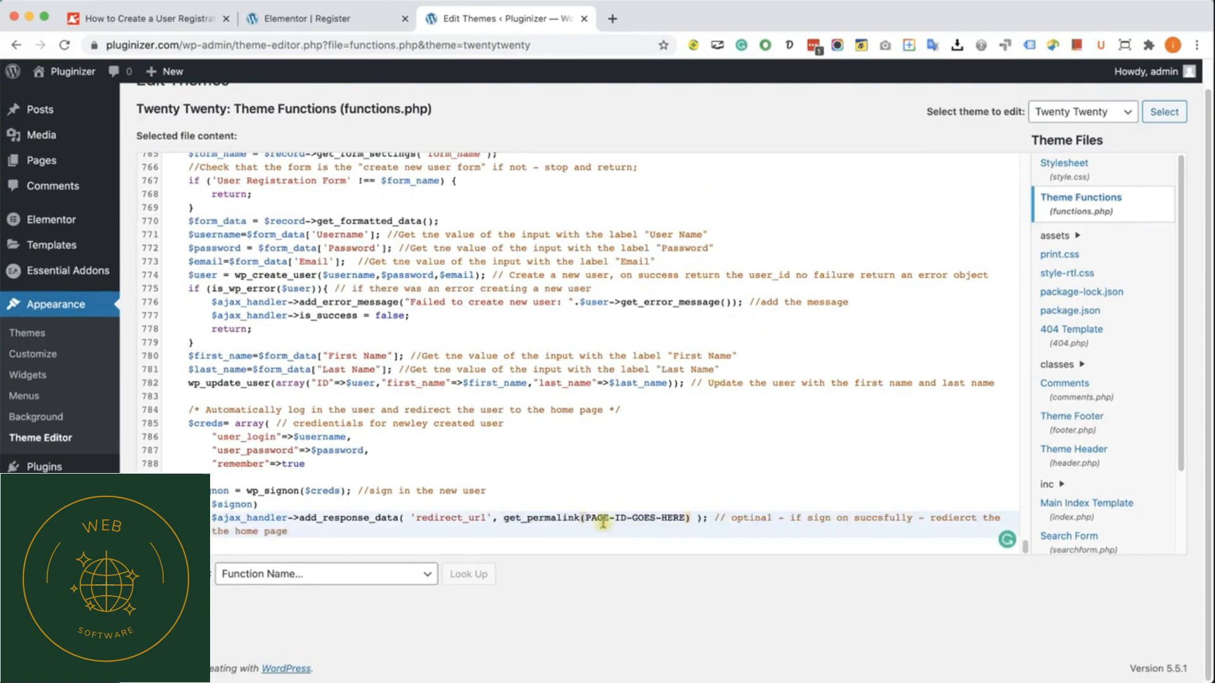
drag(586, 519, 631, 519)
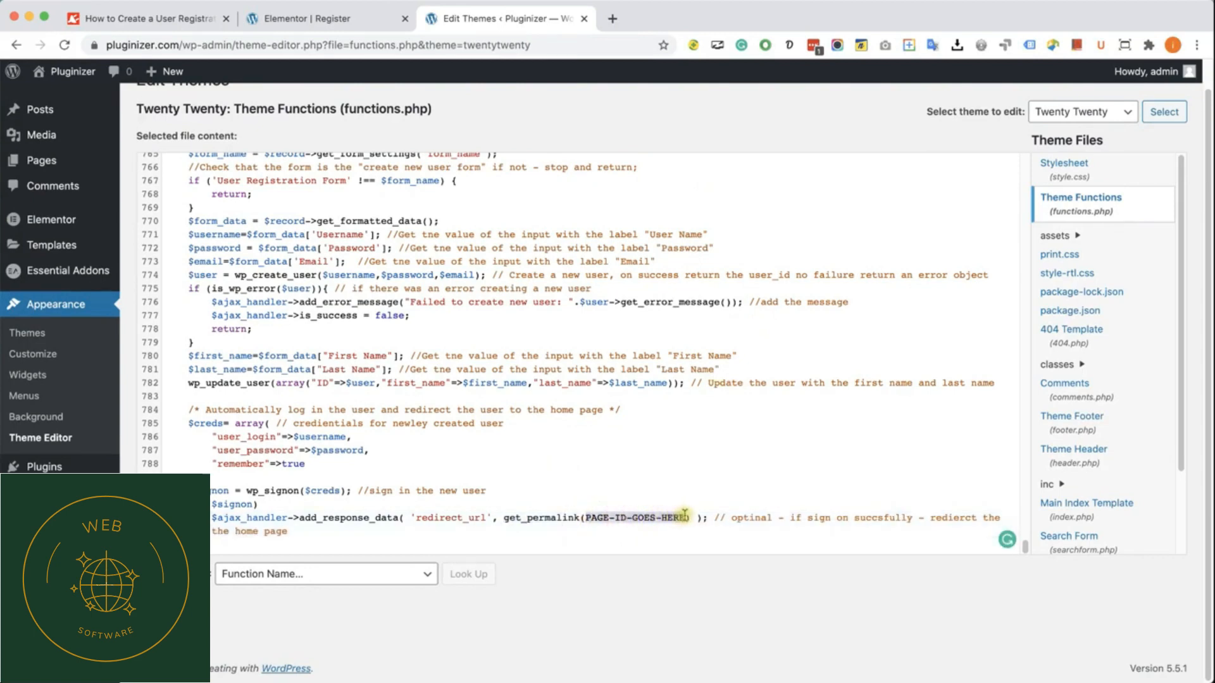
text(36)
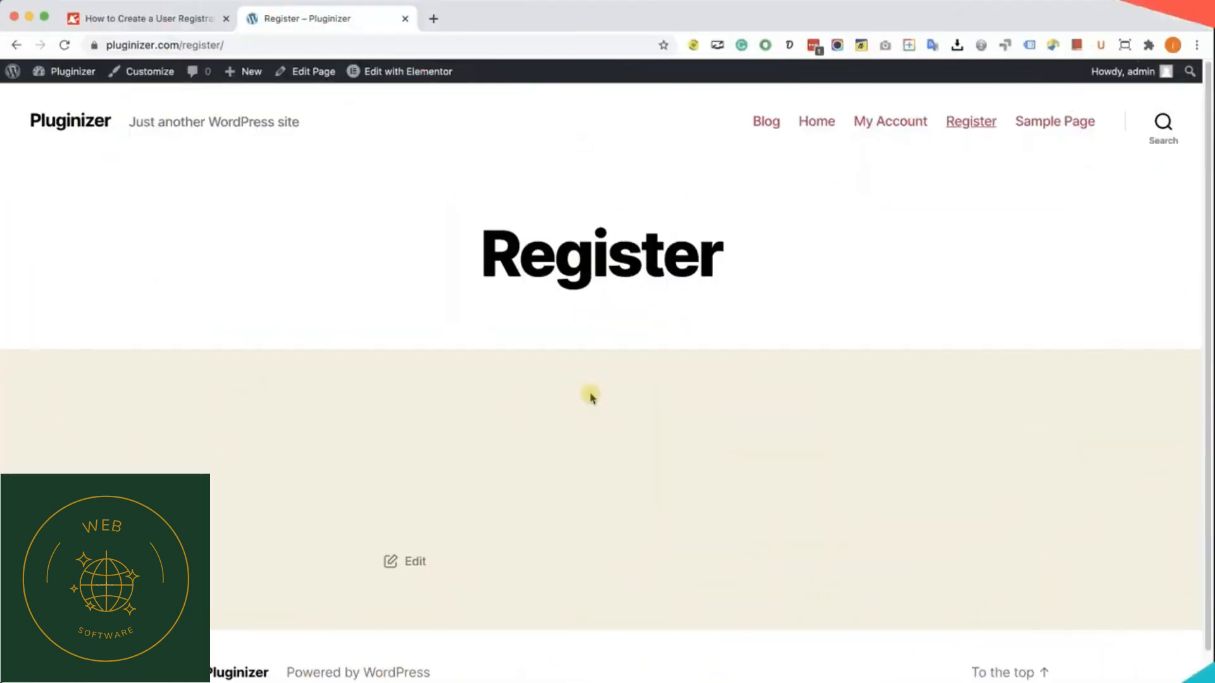
Step: Search for the plugin "essential addons" on the Pluginizer dashboard's Add Plugins page, and close that page
mouse_move(69, 72)
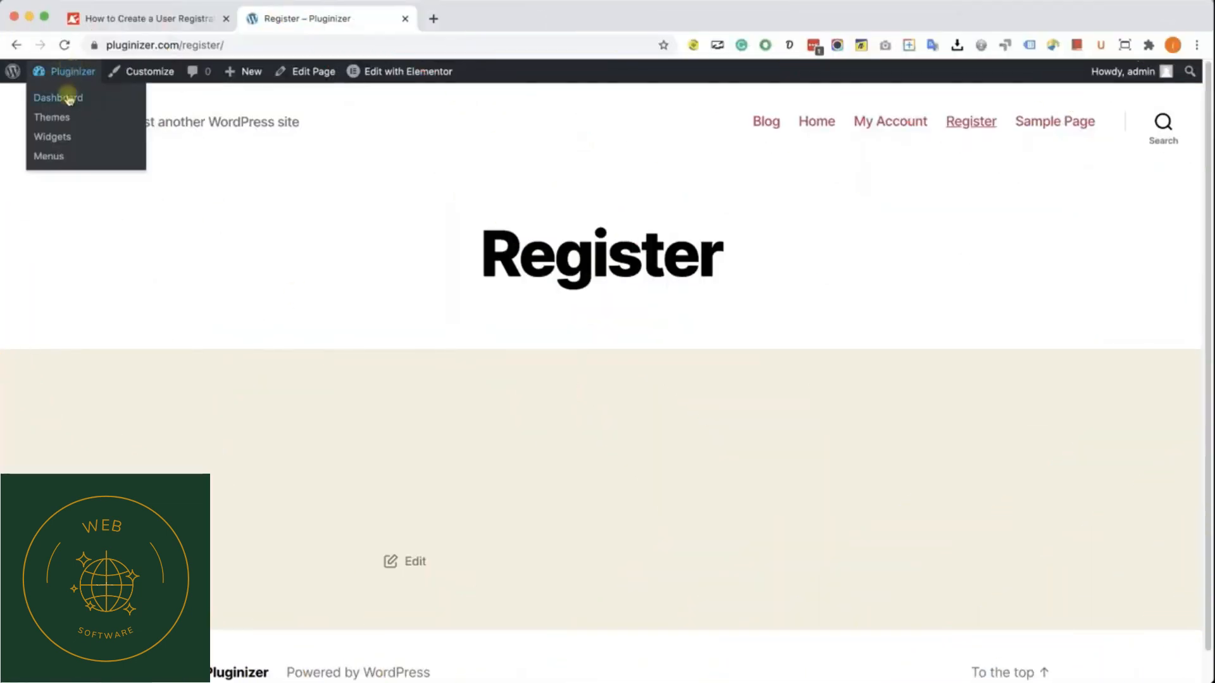
super+click(70, 99)
drag(502, 17, 353, 13)
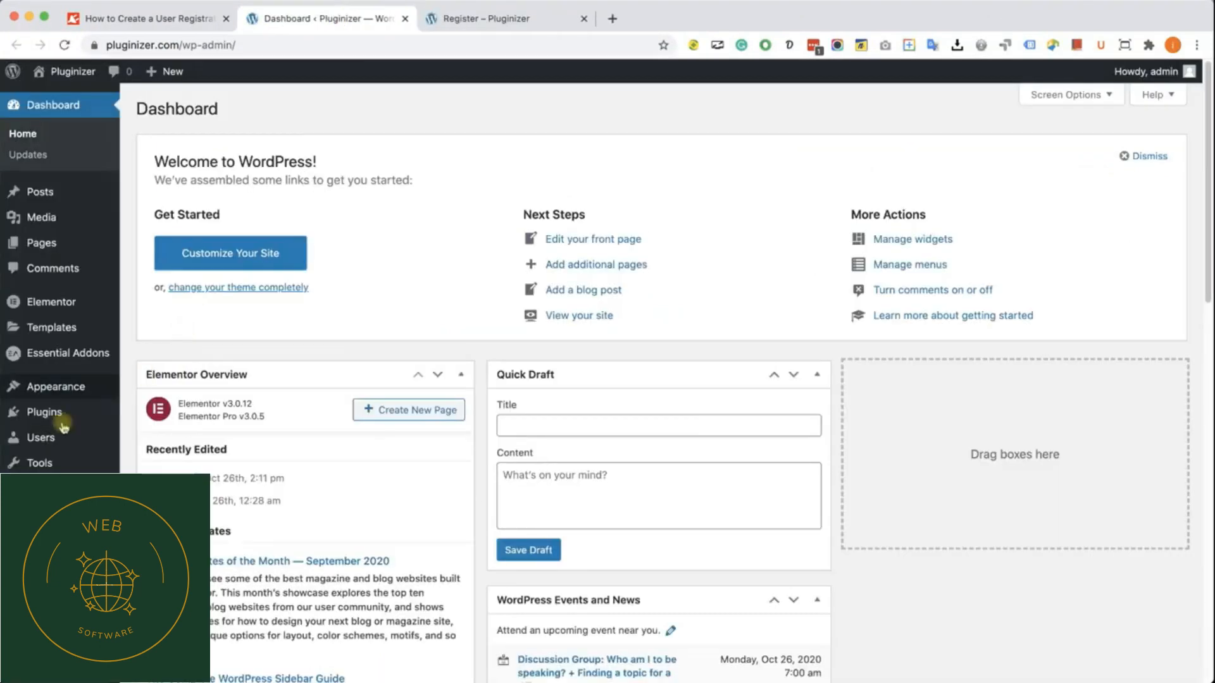
mouse_move(47, 420)
click(151, 435)
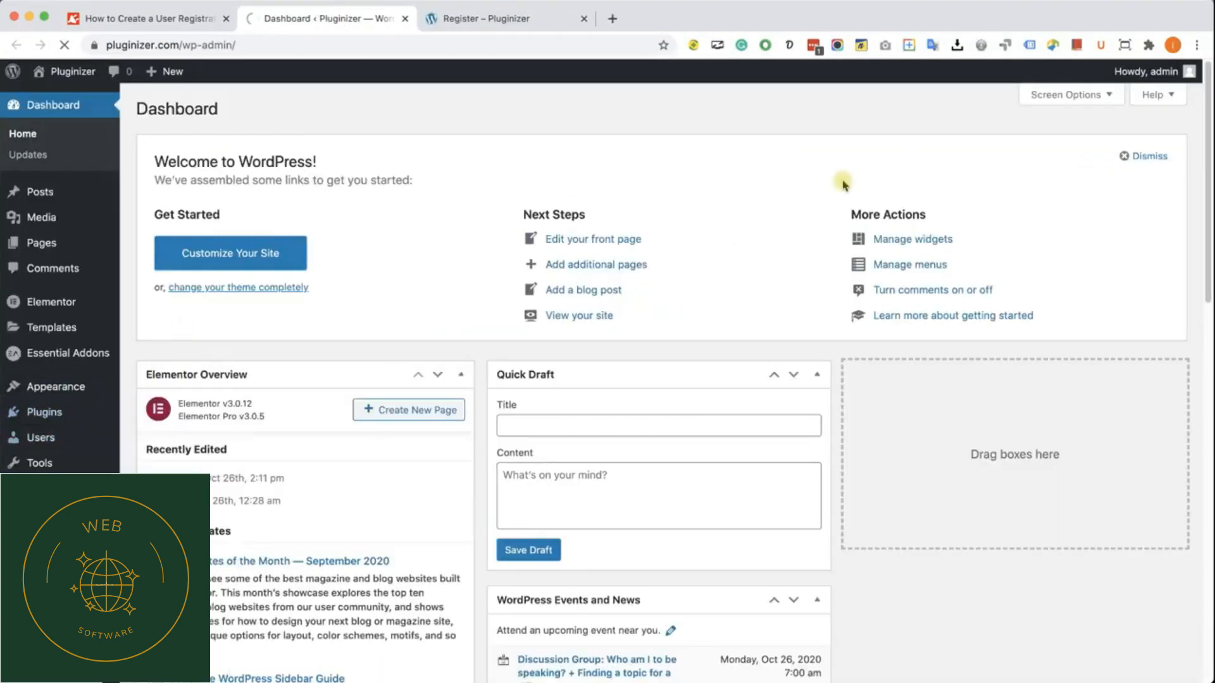
click(1019, 151)
text(esse)
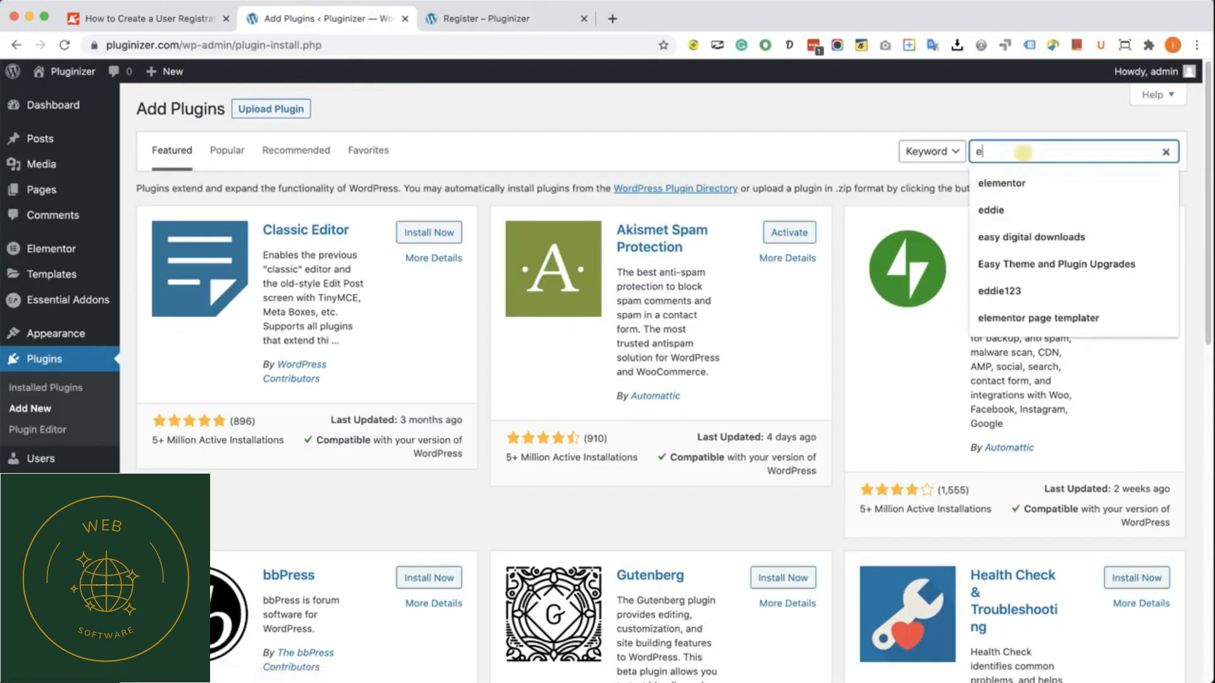
text(ntial addons)
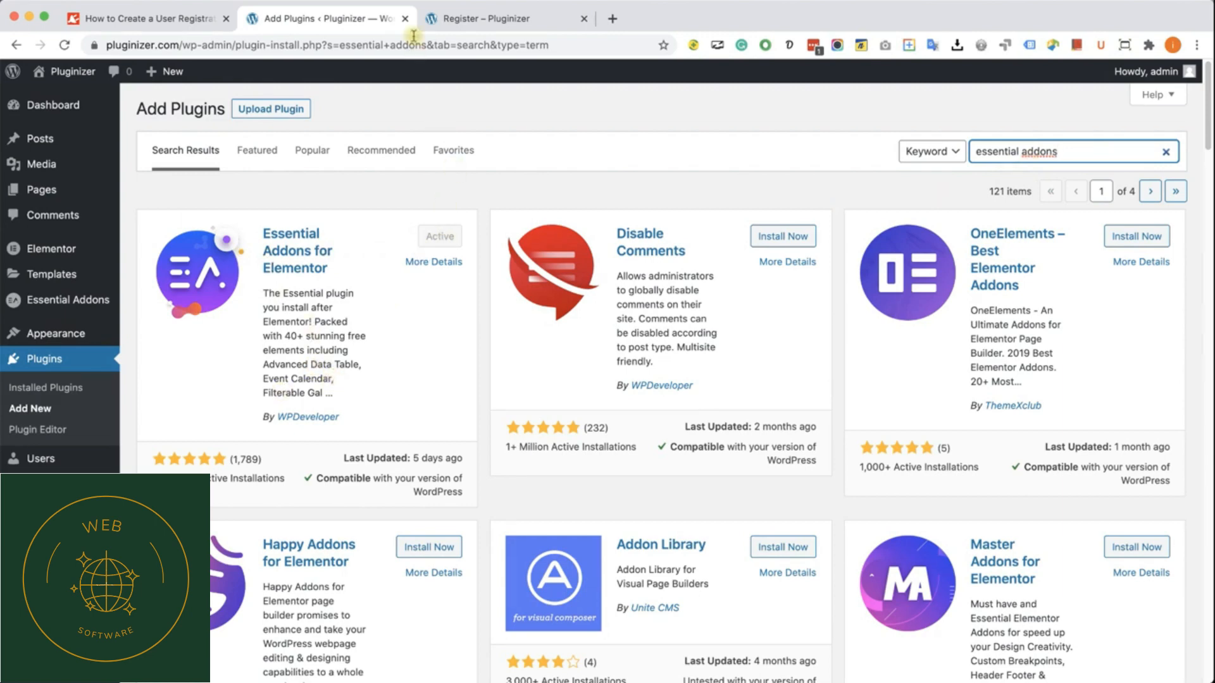
click(405, 18)
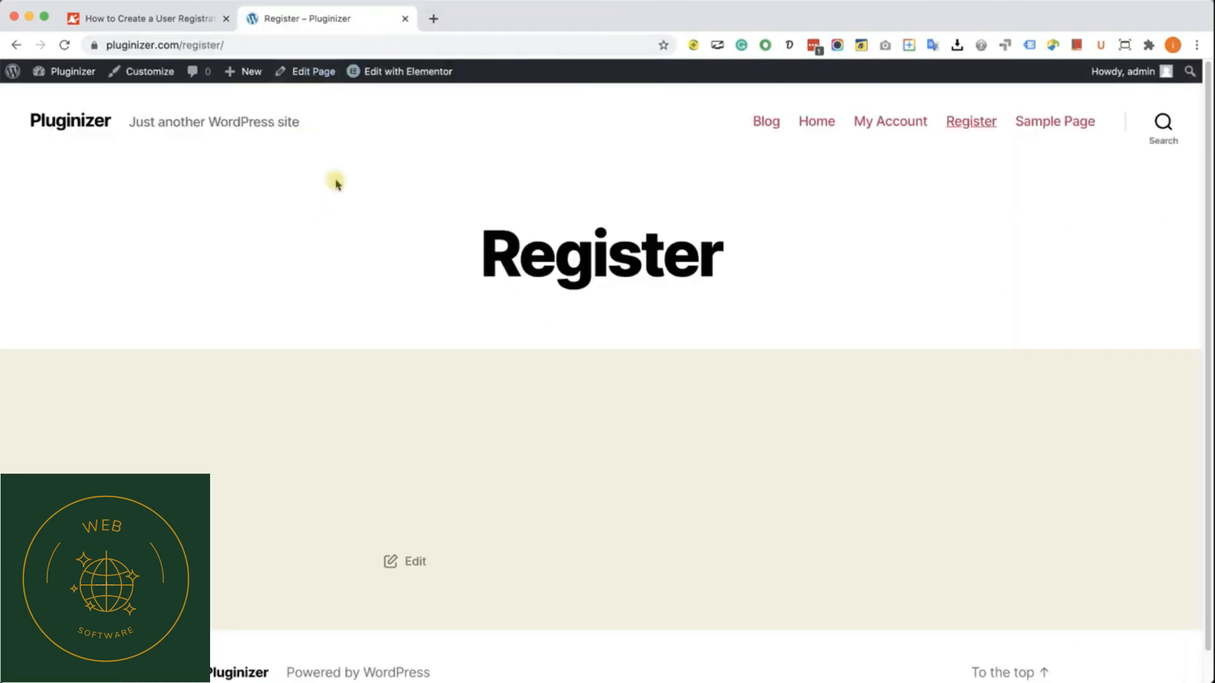
Step: Open the Register page in Elementor and add the Essential Addons Login | Register Form widget to the empty section
click(393, 75)
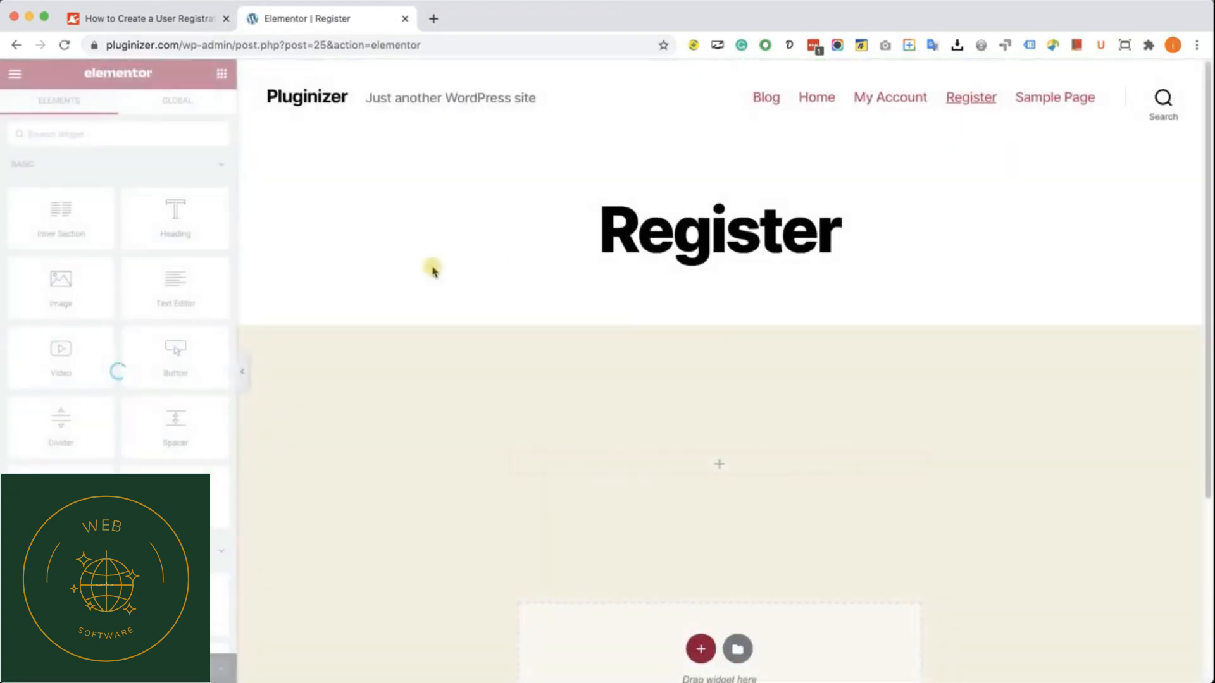
scroll(101, 293, down, 15)
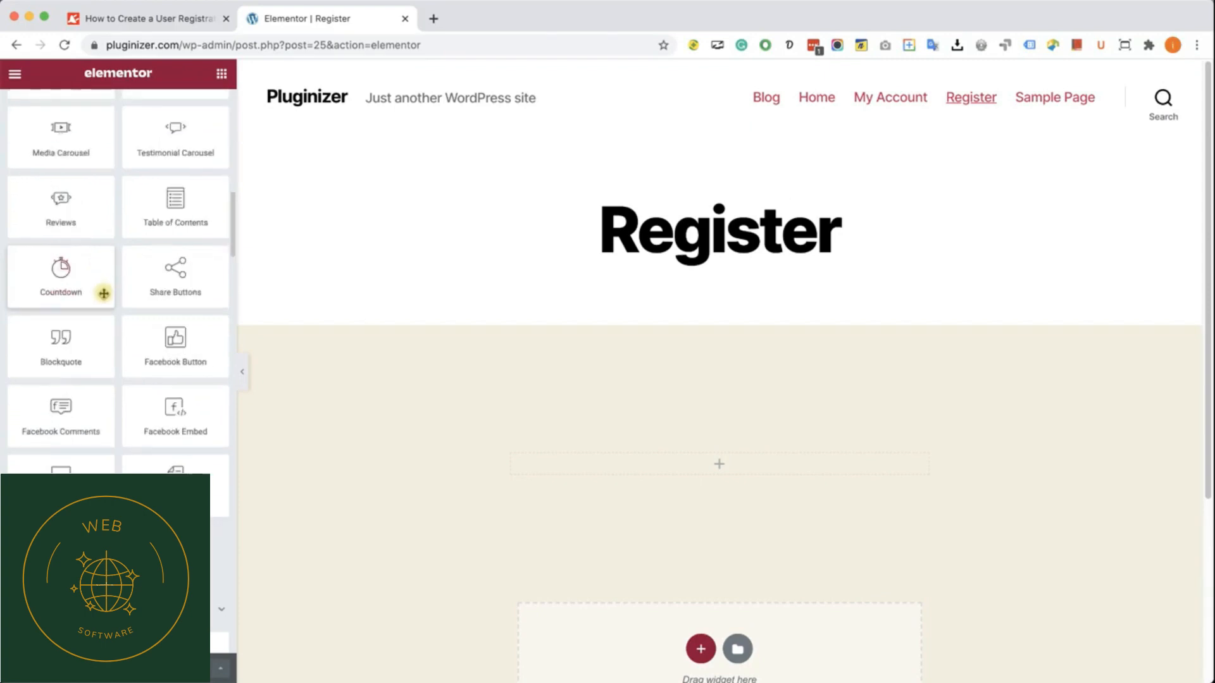
scroll(106, 294, down, 10)
scroll(108, 297, down, 1)
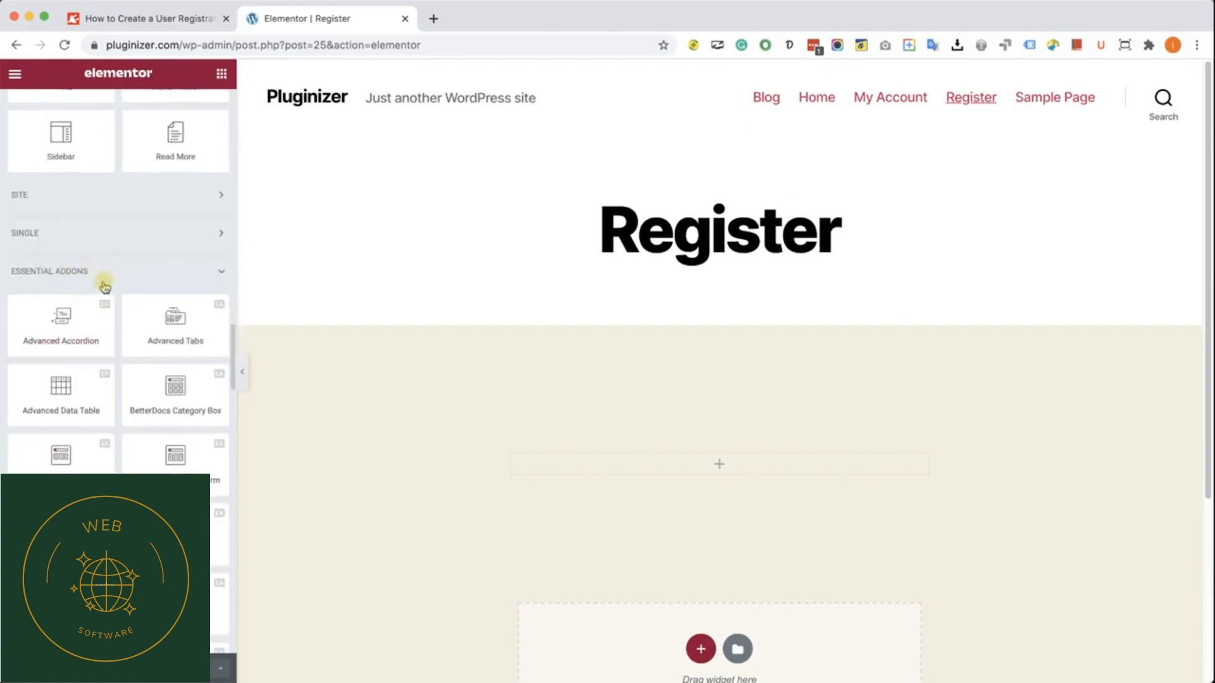
scroll(123, 294, down, 5)
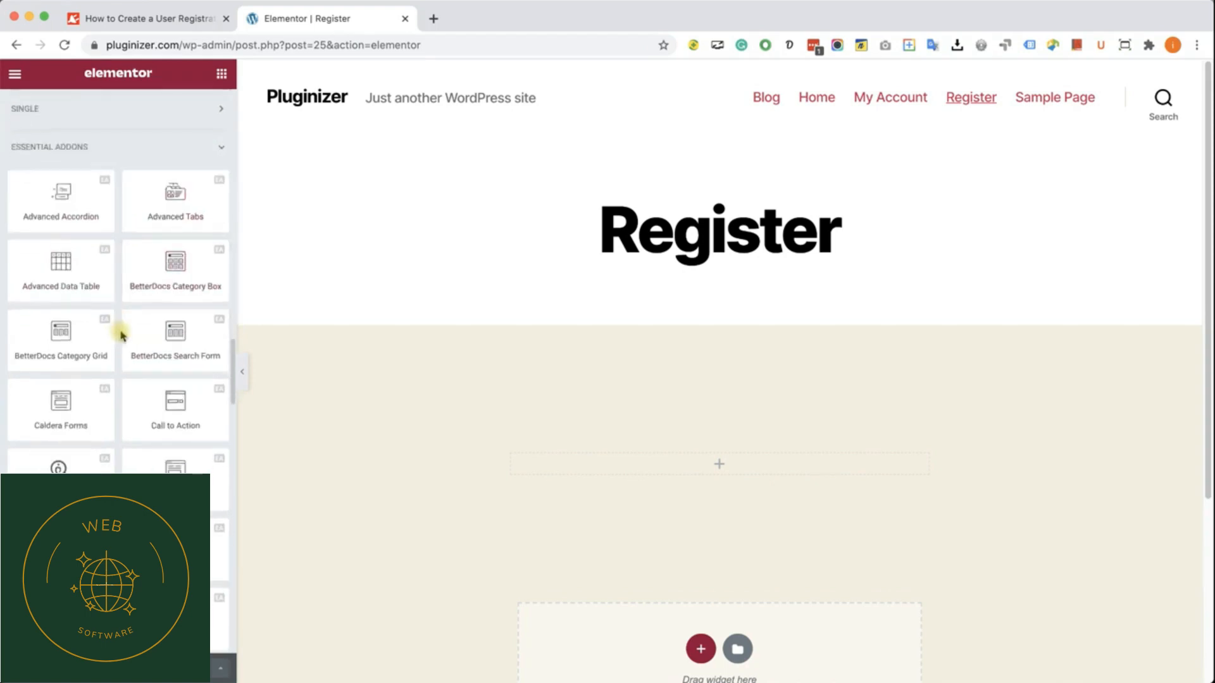
scroll(108, 379, down, 12)
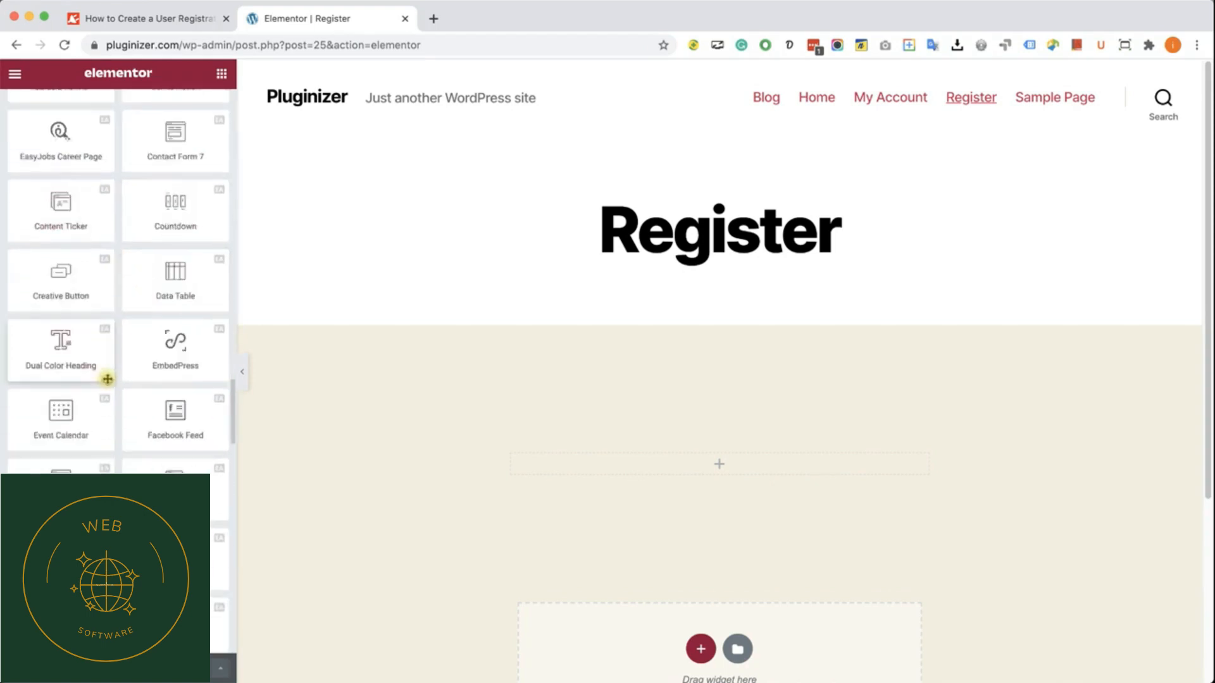
scroll(108, 379, down, 20)
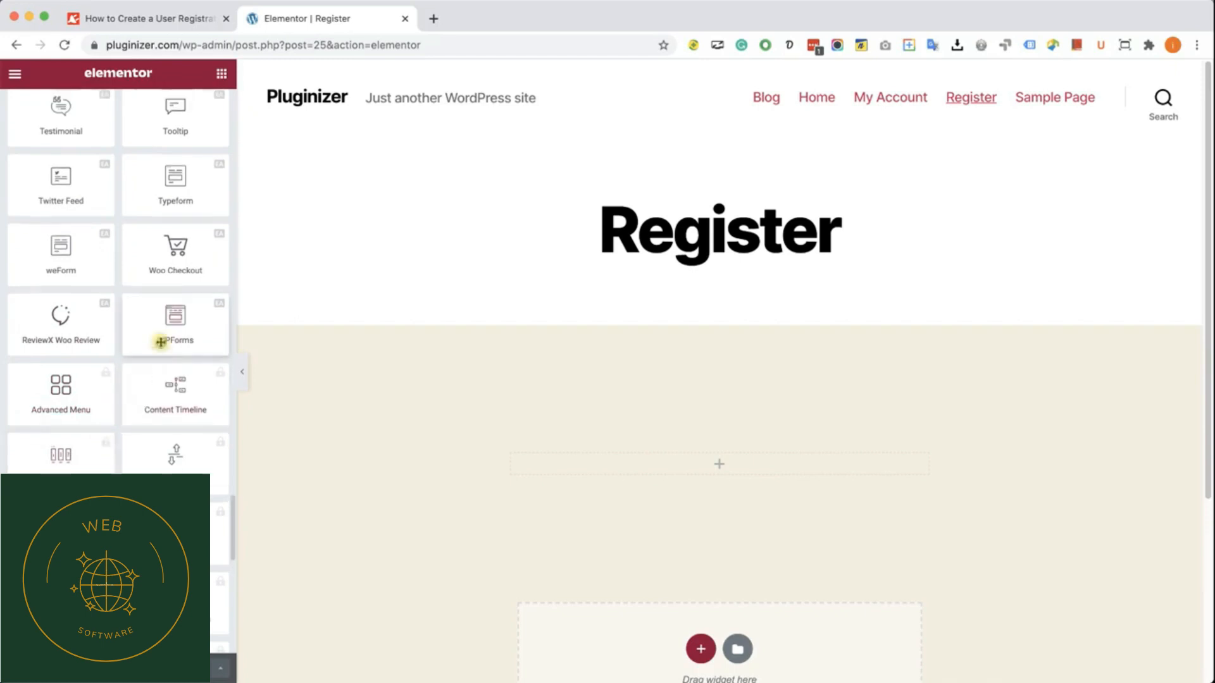
scroll(161, 341, up, 7)
scroll(161, 343, up, 12)
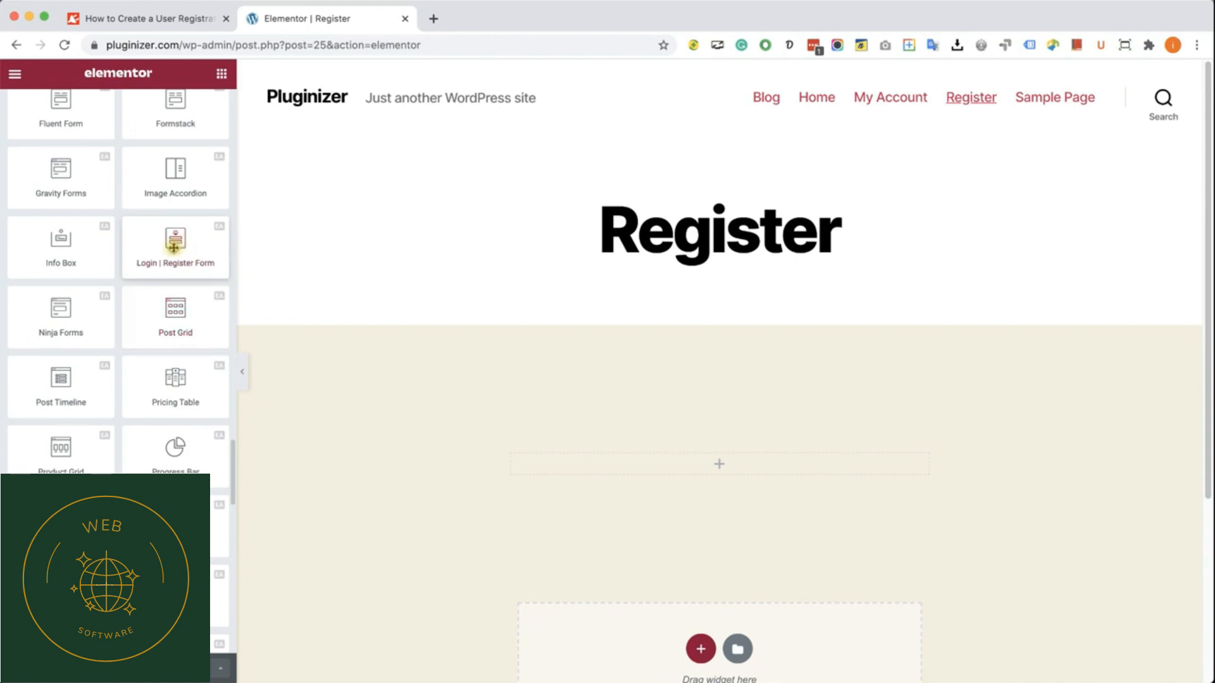
drag(182, 245, 655, 475)
scroll(734, 446, down, 4)
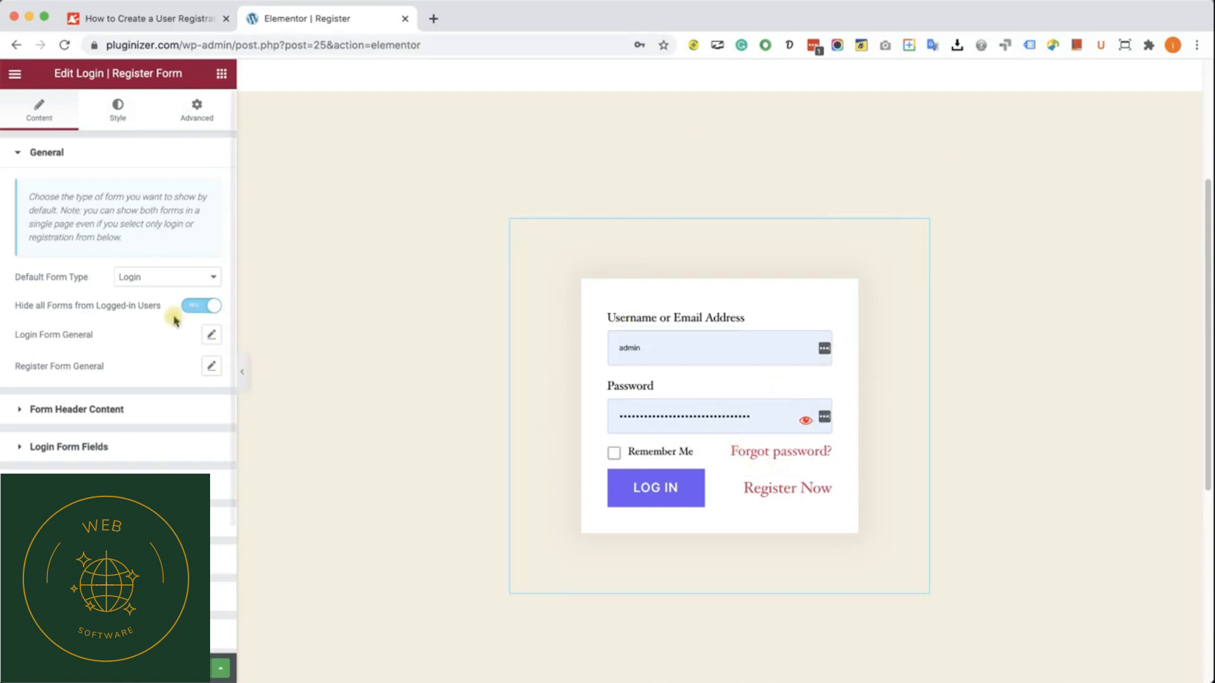
Step: Set the widget's default form type to Registration and collapse the General settings
click(166, 277)
click(157, 289)
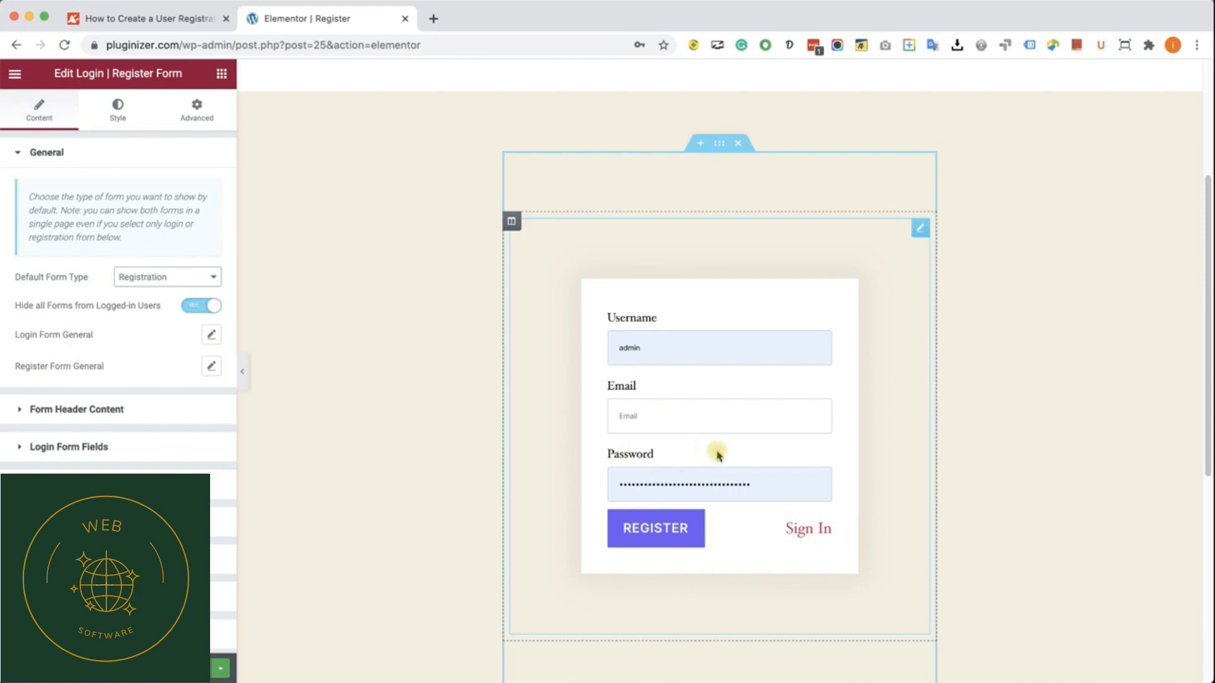
click(70, 156)
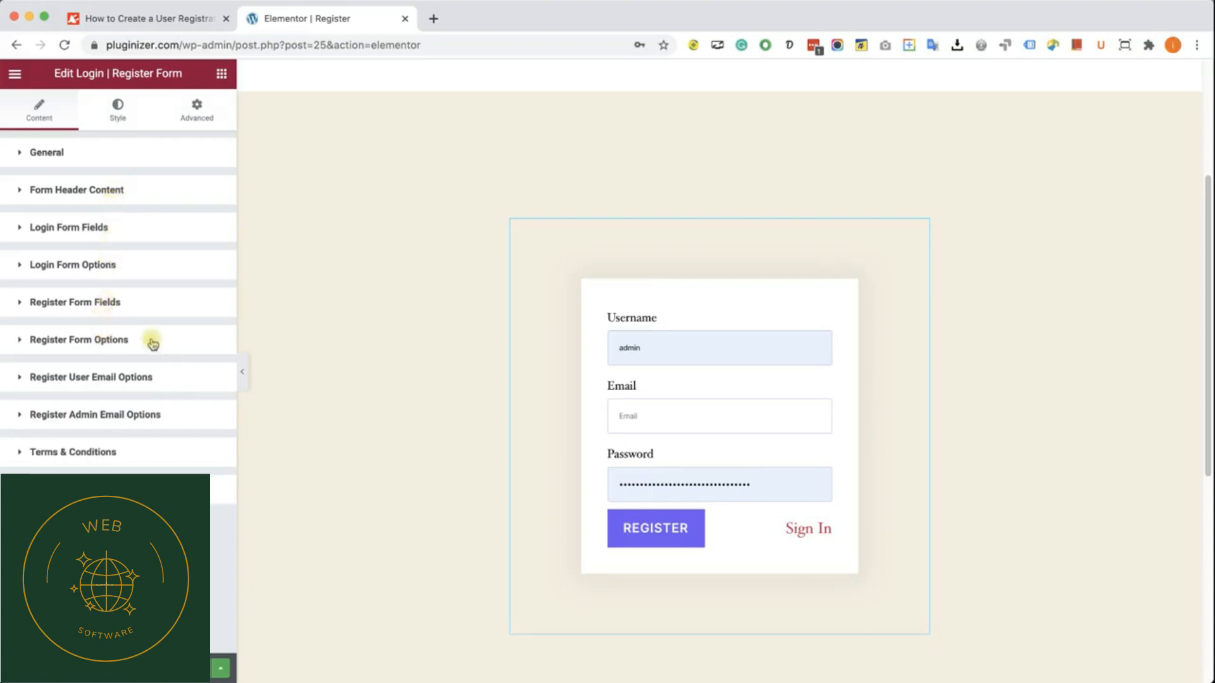
Step: Try out an extra item in the register form fields, viewing its available field types, and remove it
click(134, 304)
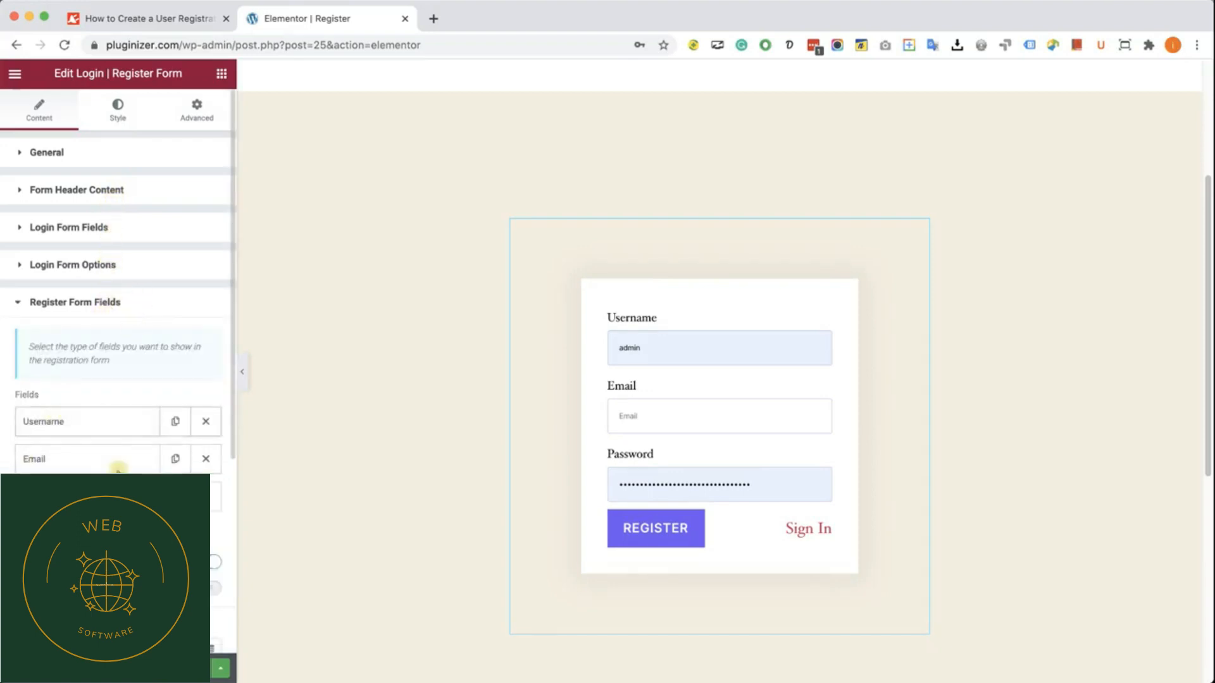
click(119, 533)
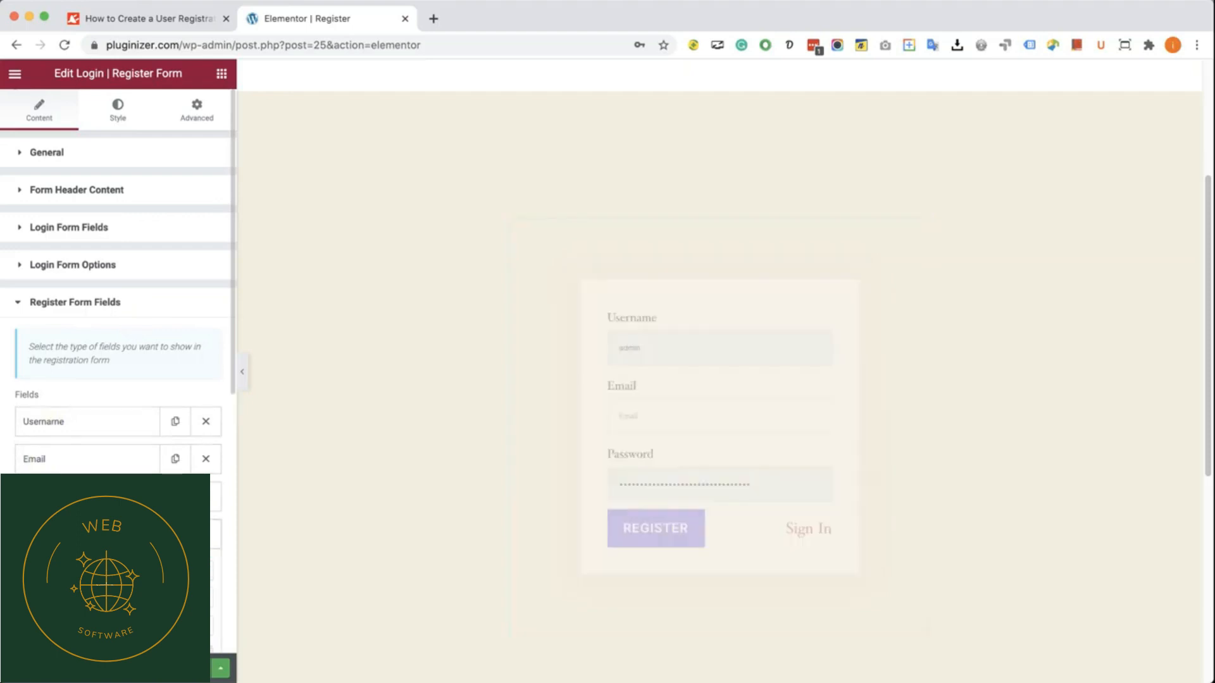
scroll(120, 533, down, 5)
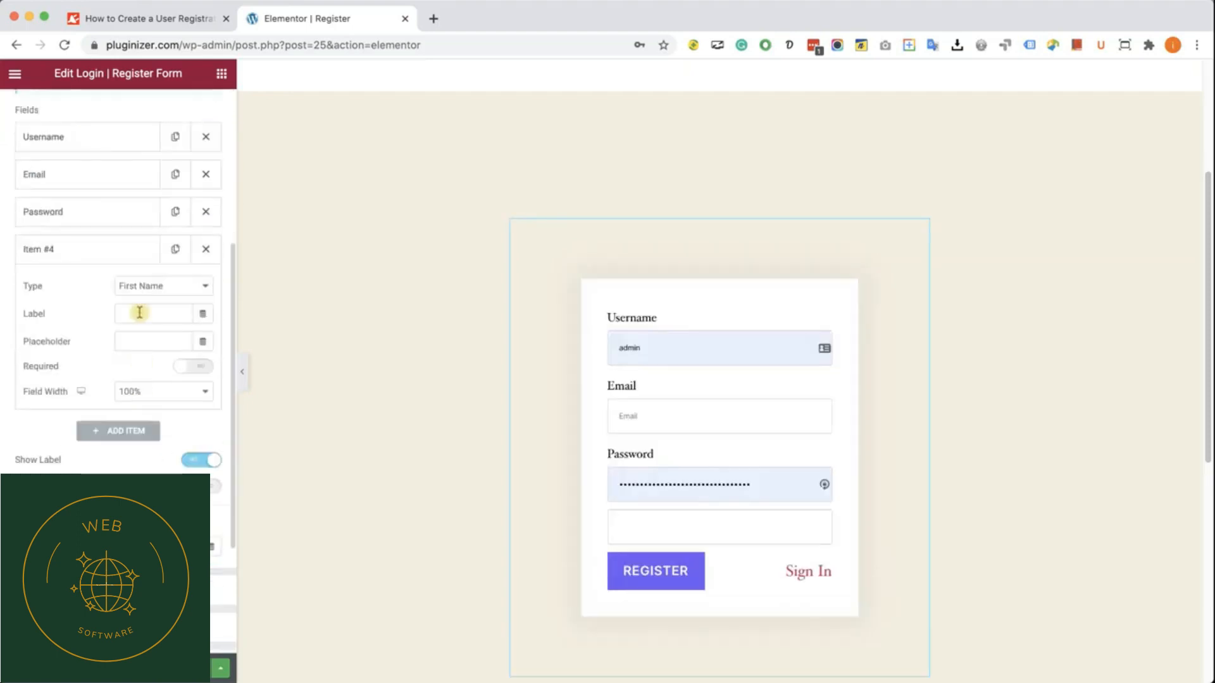
click(190, 286)
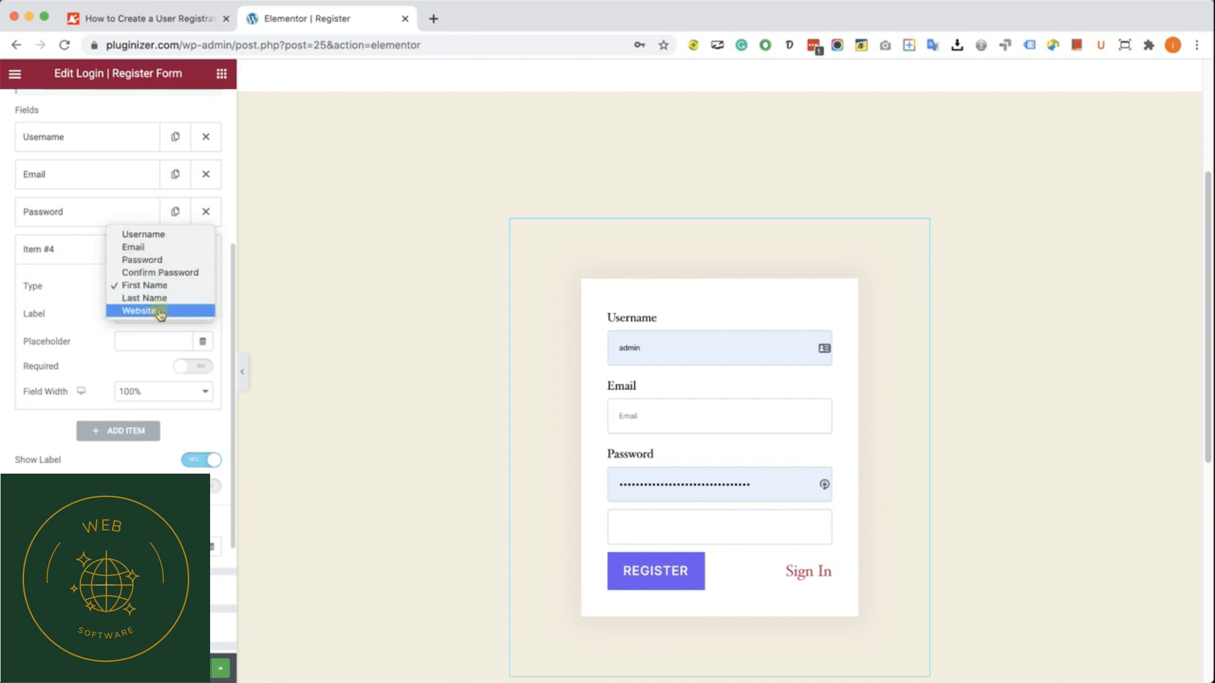
click(53, 284)
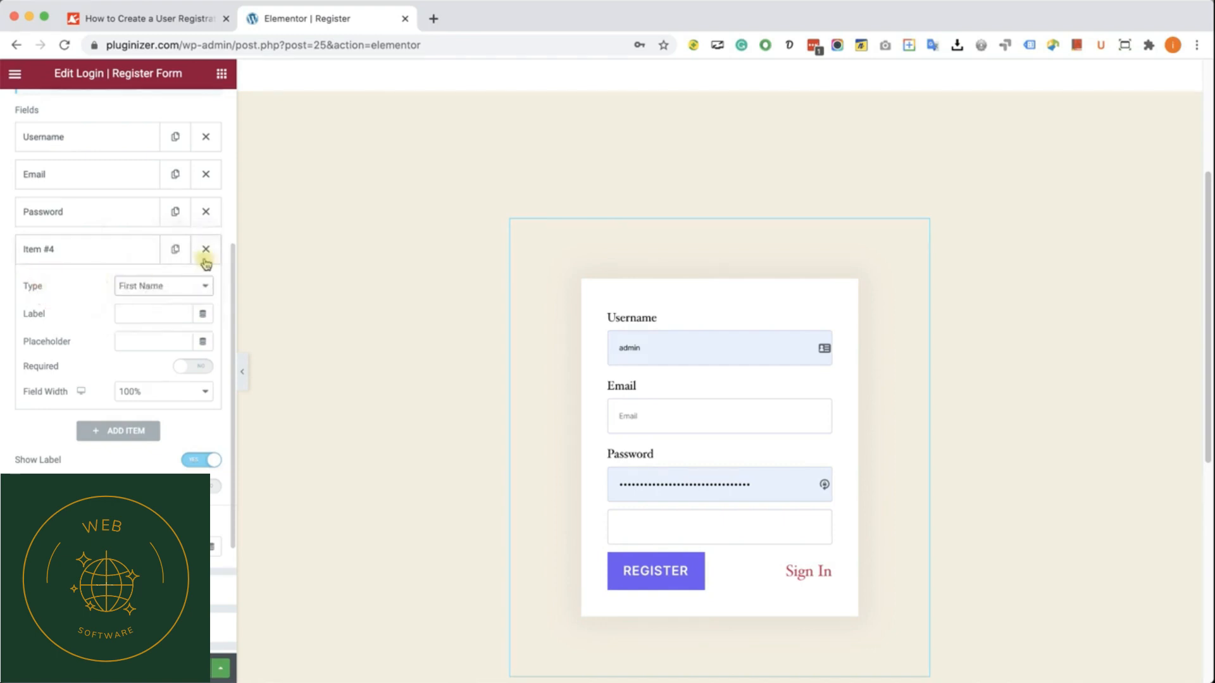
click(205, 249)
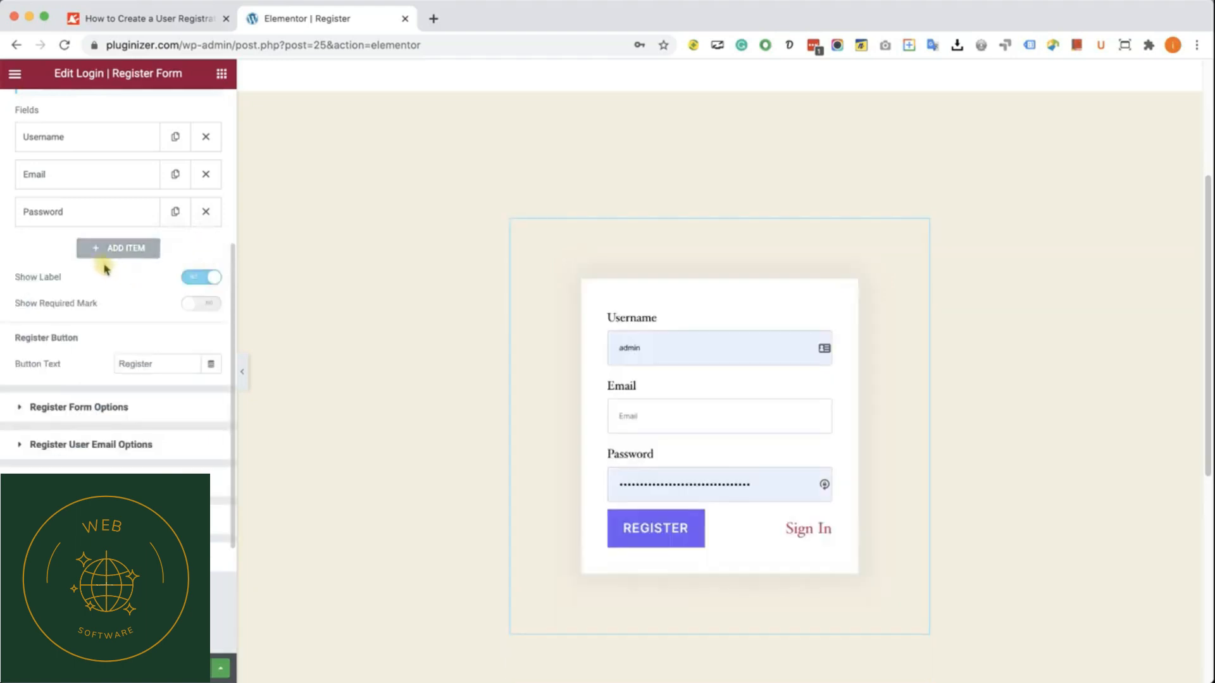
Step: Collapse the register form fields, try out the Redirect register action in the Register Form Options, remove it and collapse the options
scroll(106, 269, up, 4)
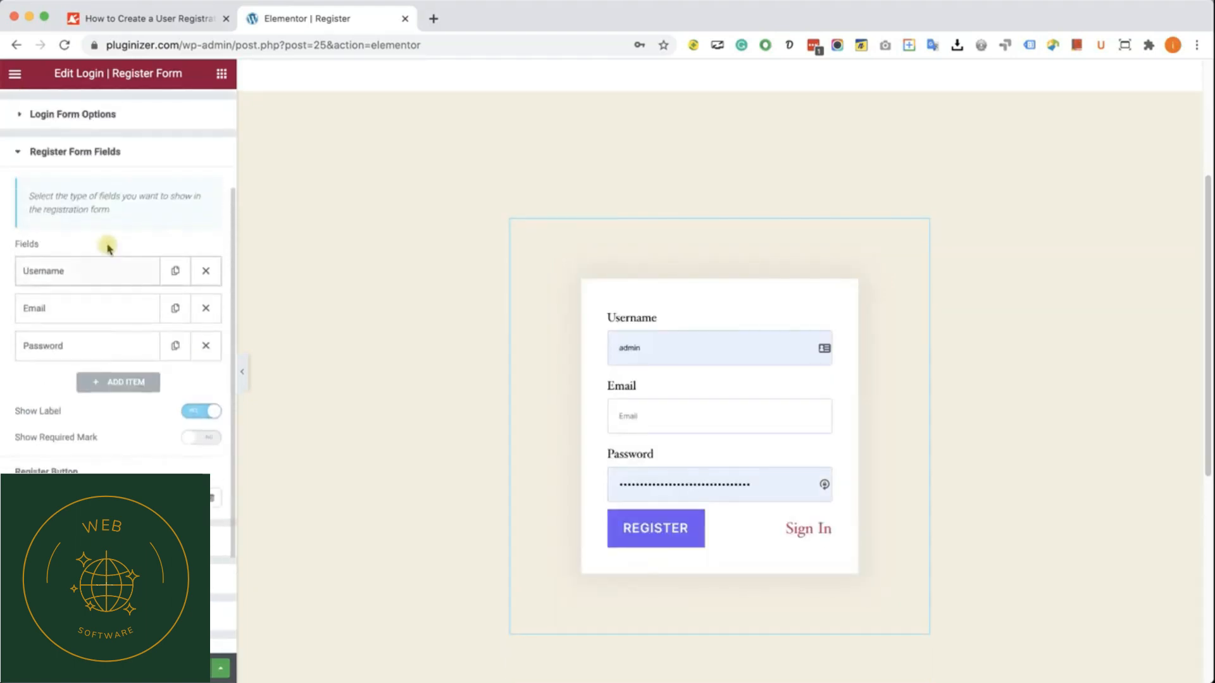
click(111, 153)
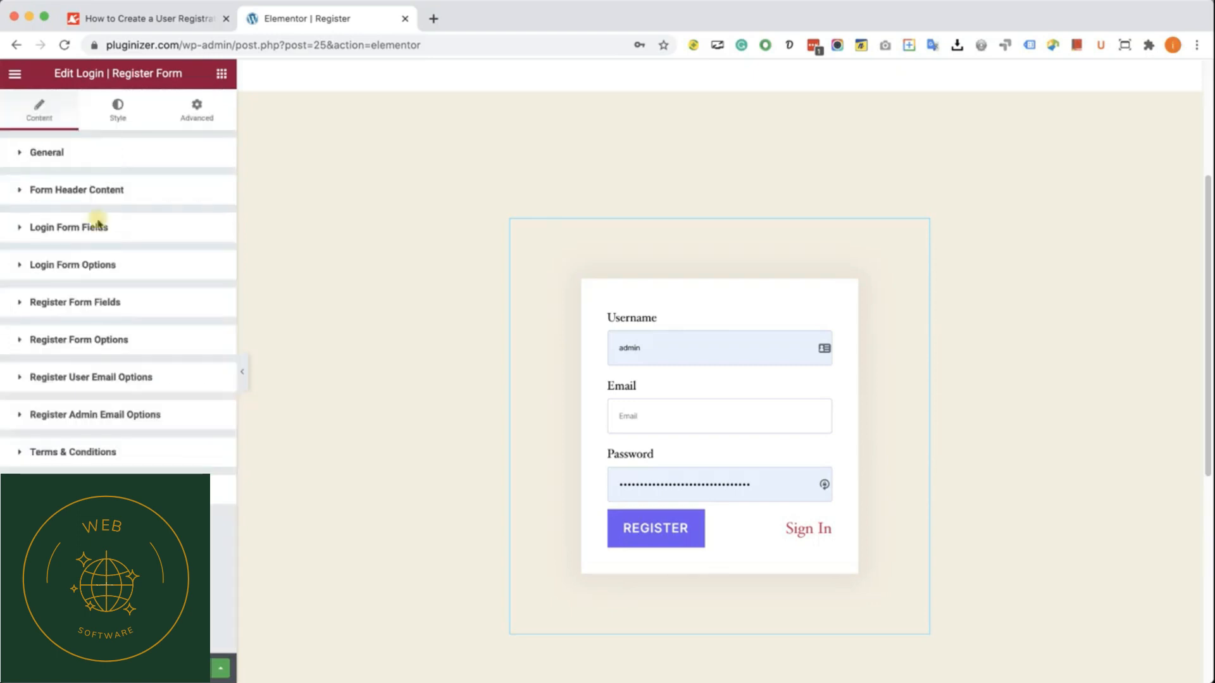
click(108, 341)
scroll(121, 342, down, 2)
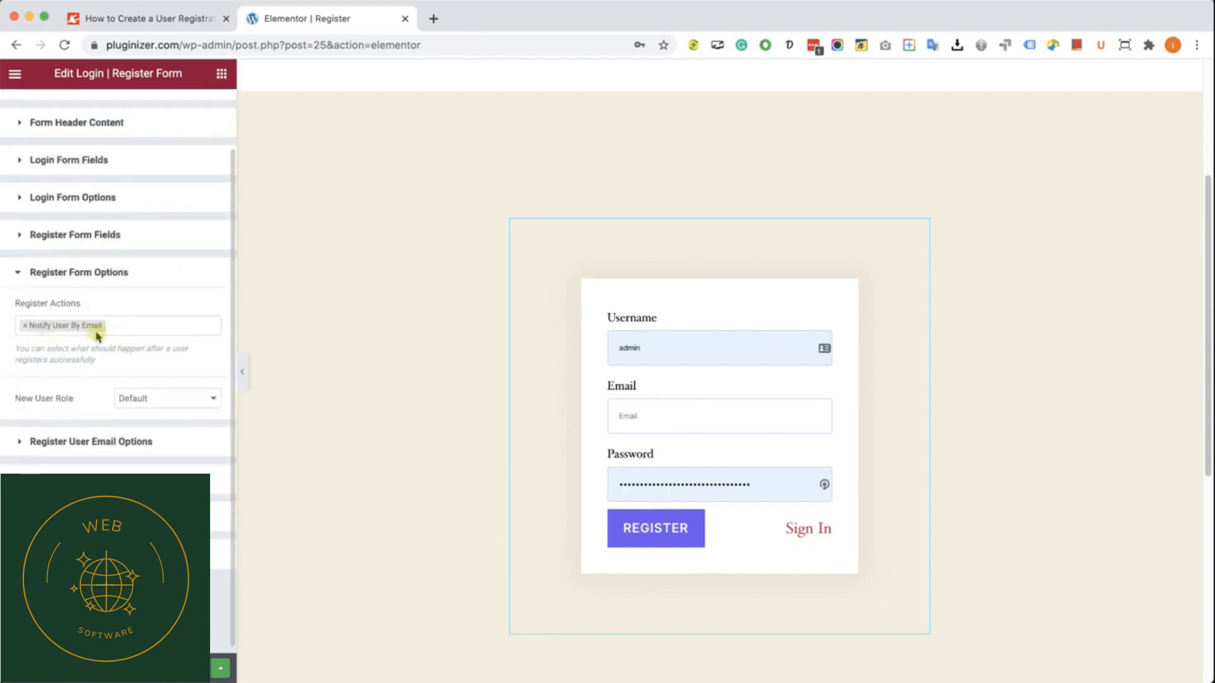
click(133, 326)
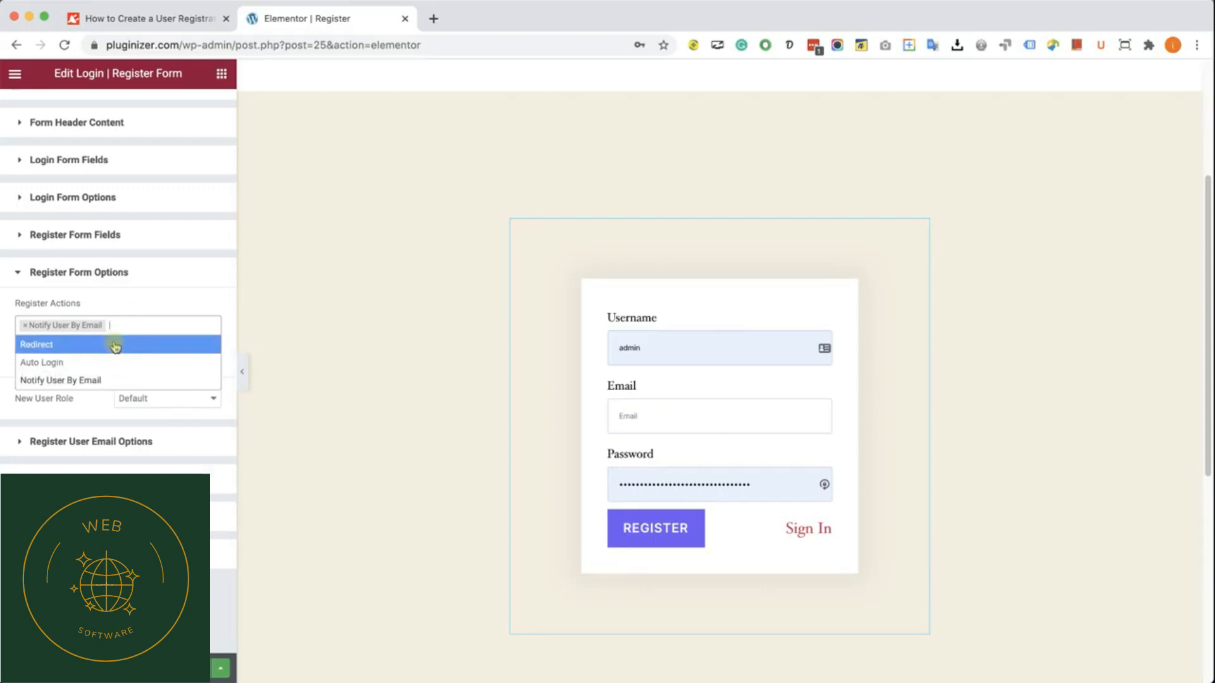
click(79, 344)
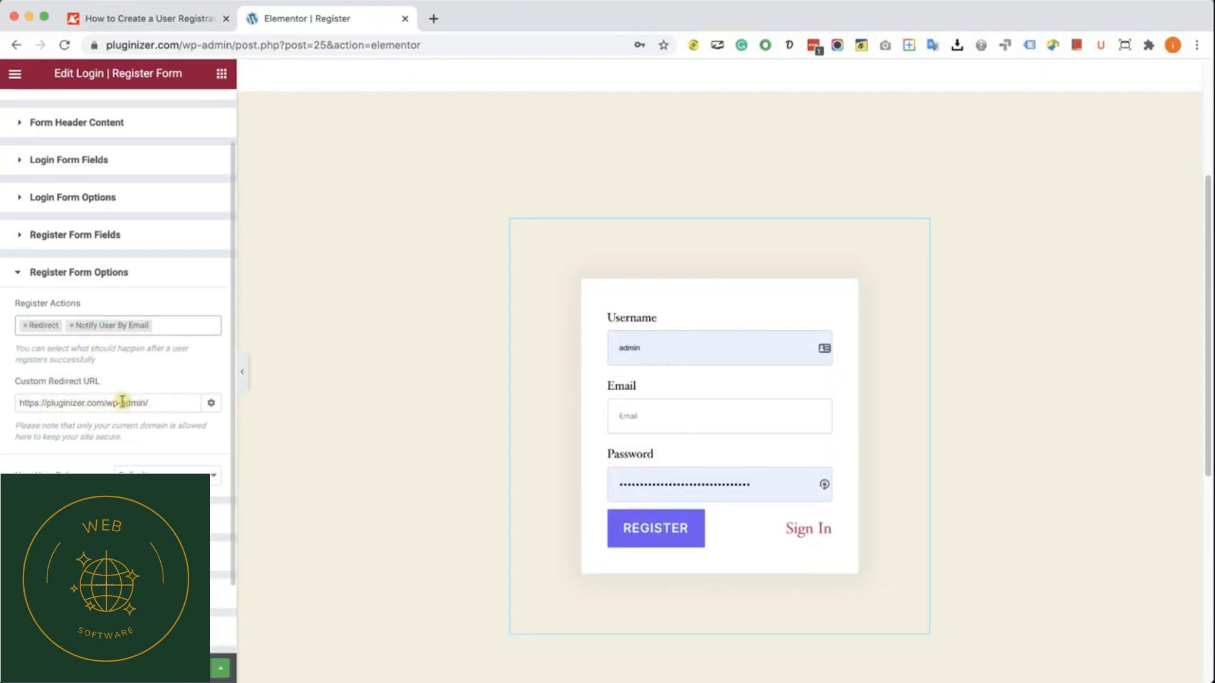
click(25, 326)
click(127, 274)
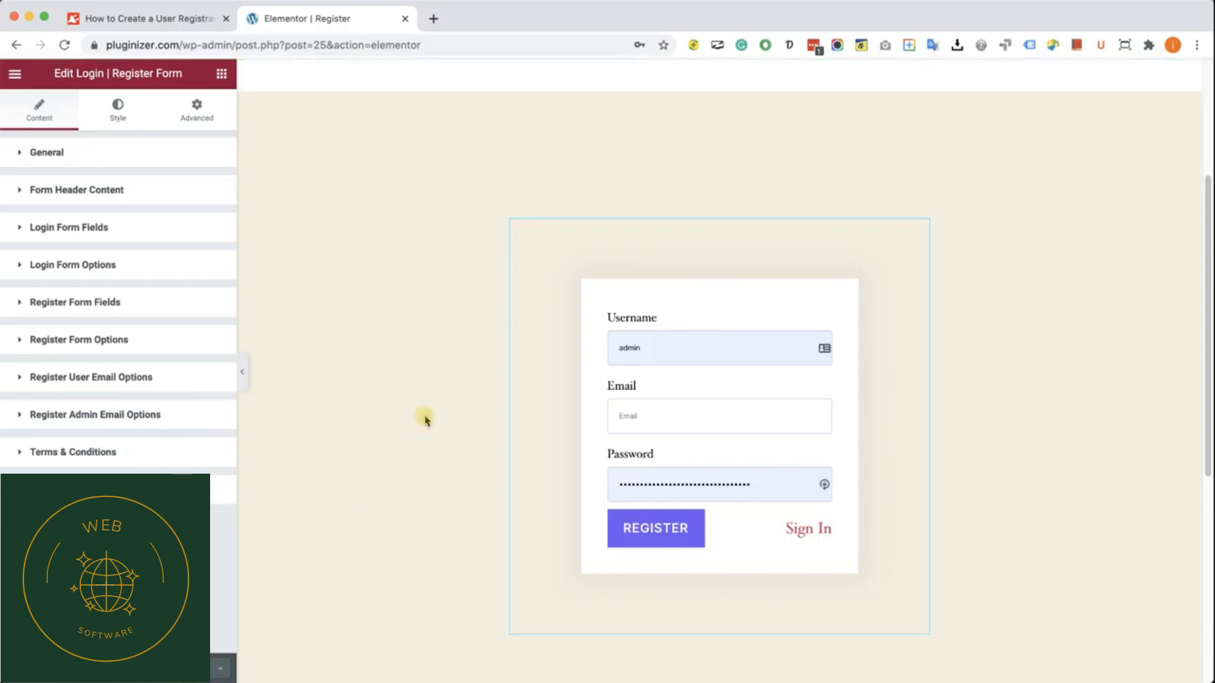
Step: Open a maximized incognito window and go to the Register page of pluginizer.com to reach the registration form
key(super+shift+n)
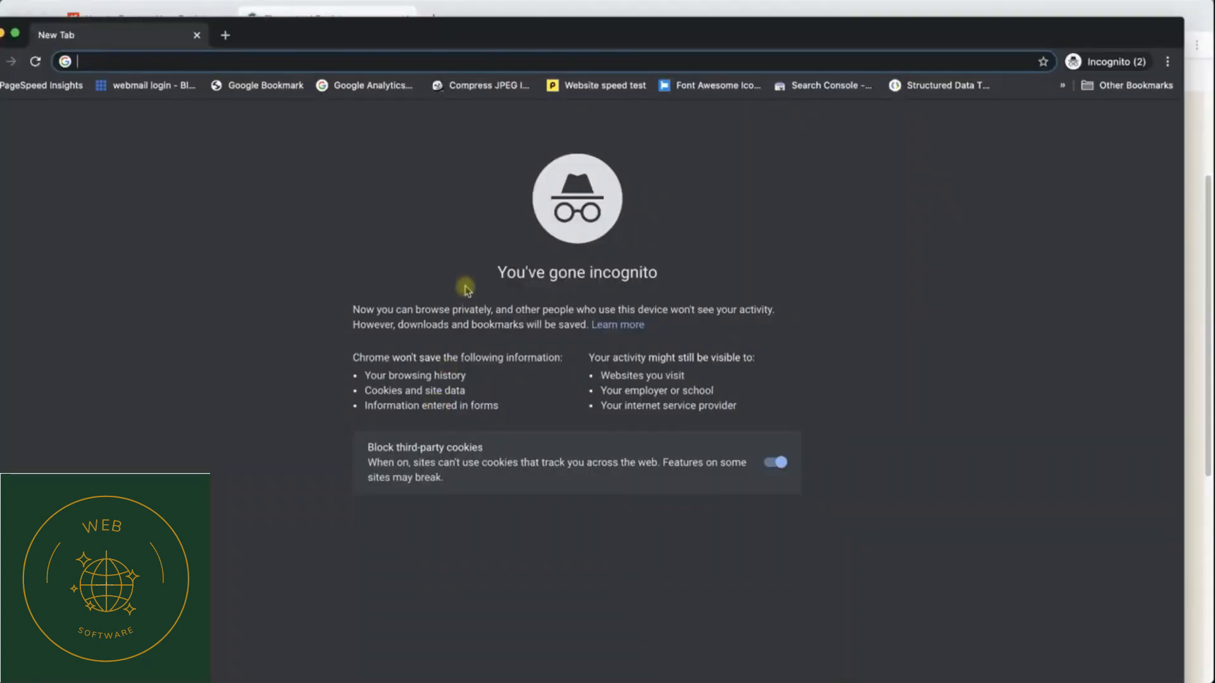
double_click(504, 28)
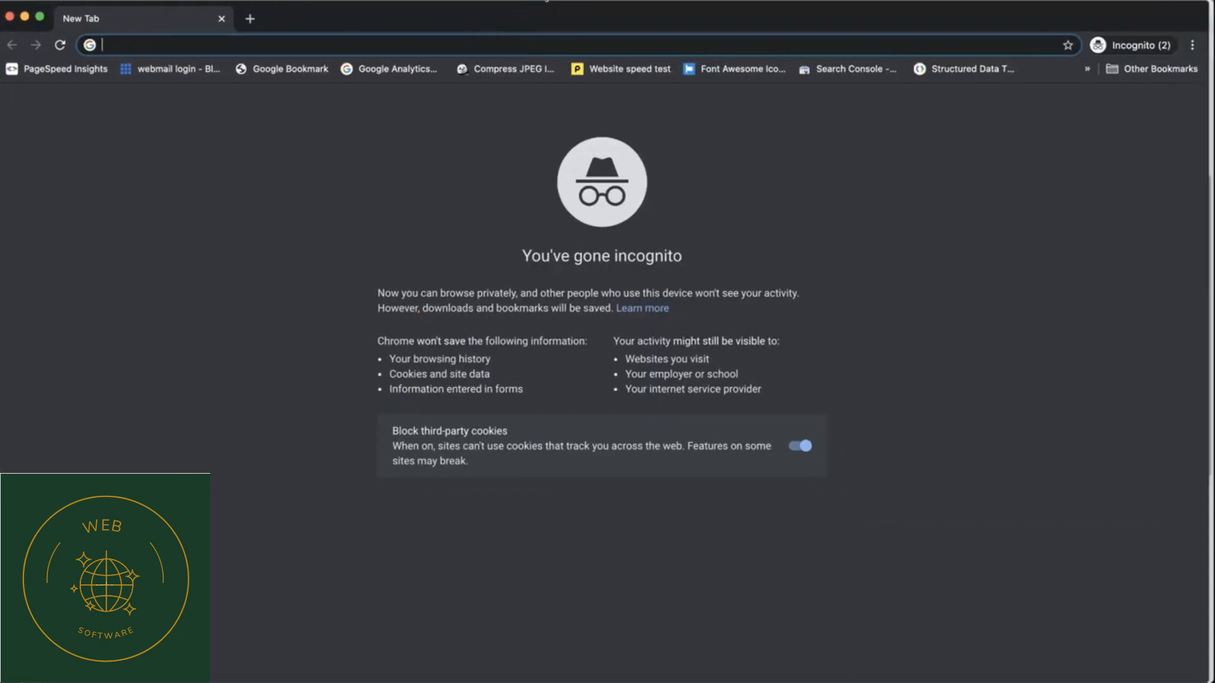
text(pluginizer.com)
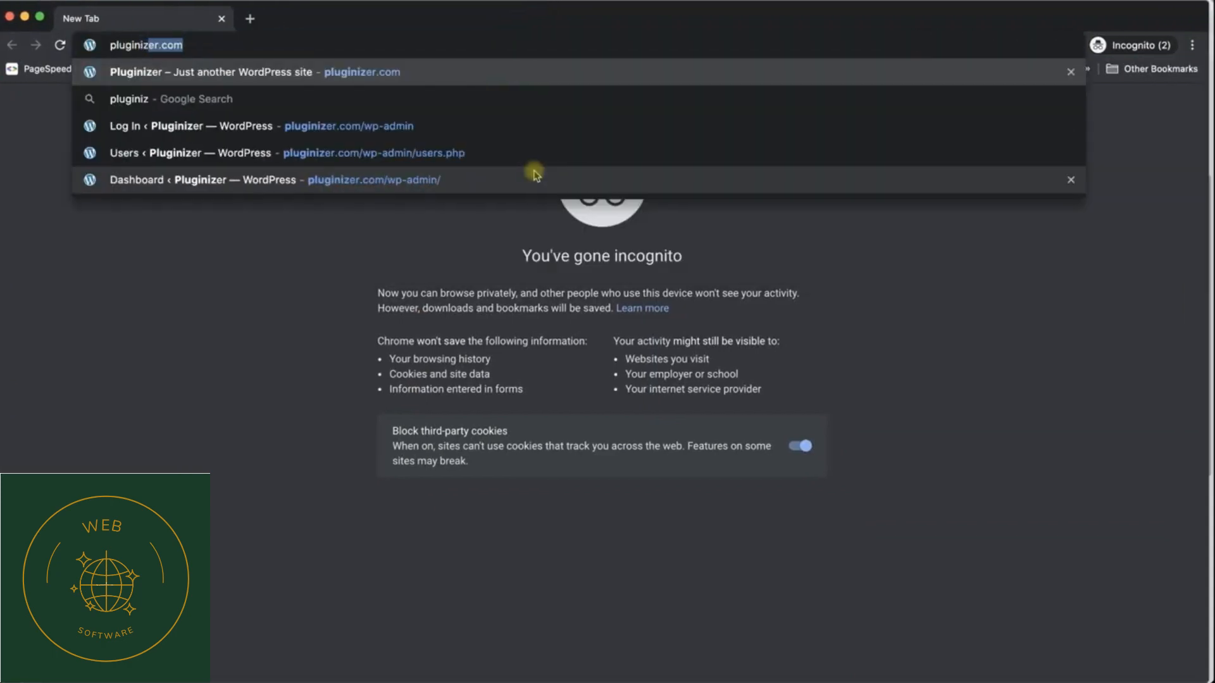
key(Return)
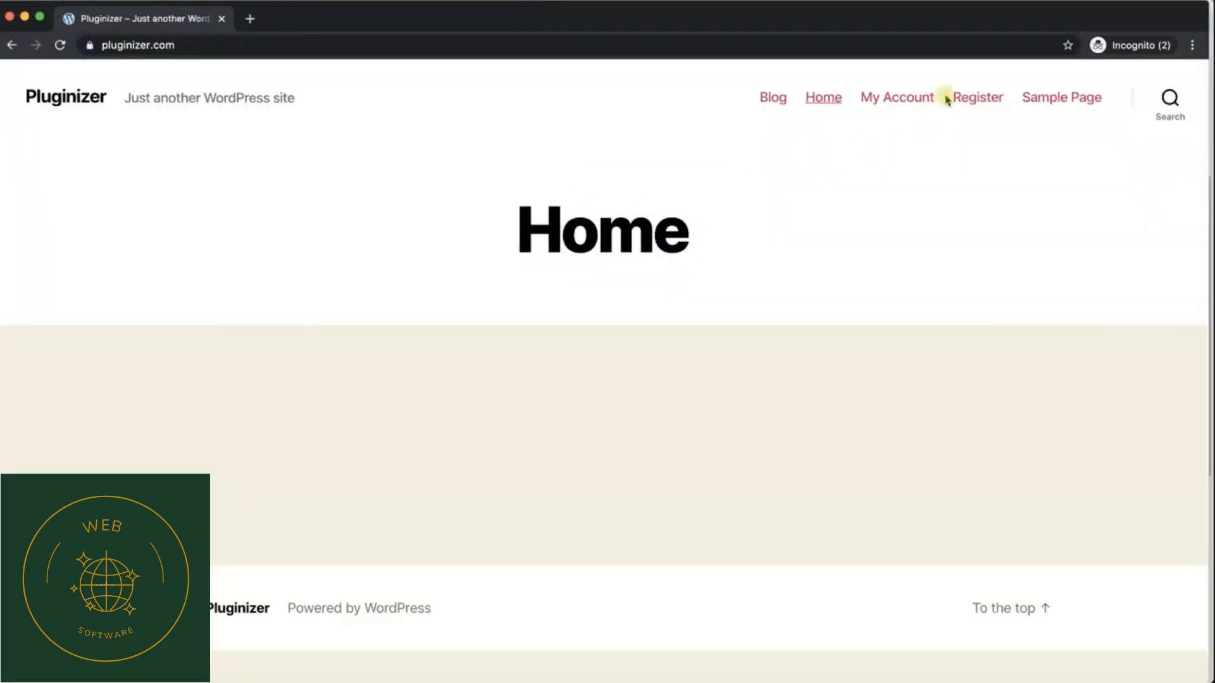
click(958, 96)
scroll(762, 312, down, 3)
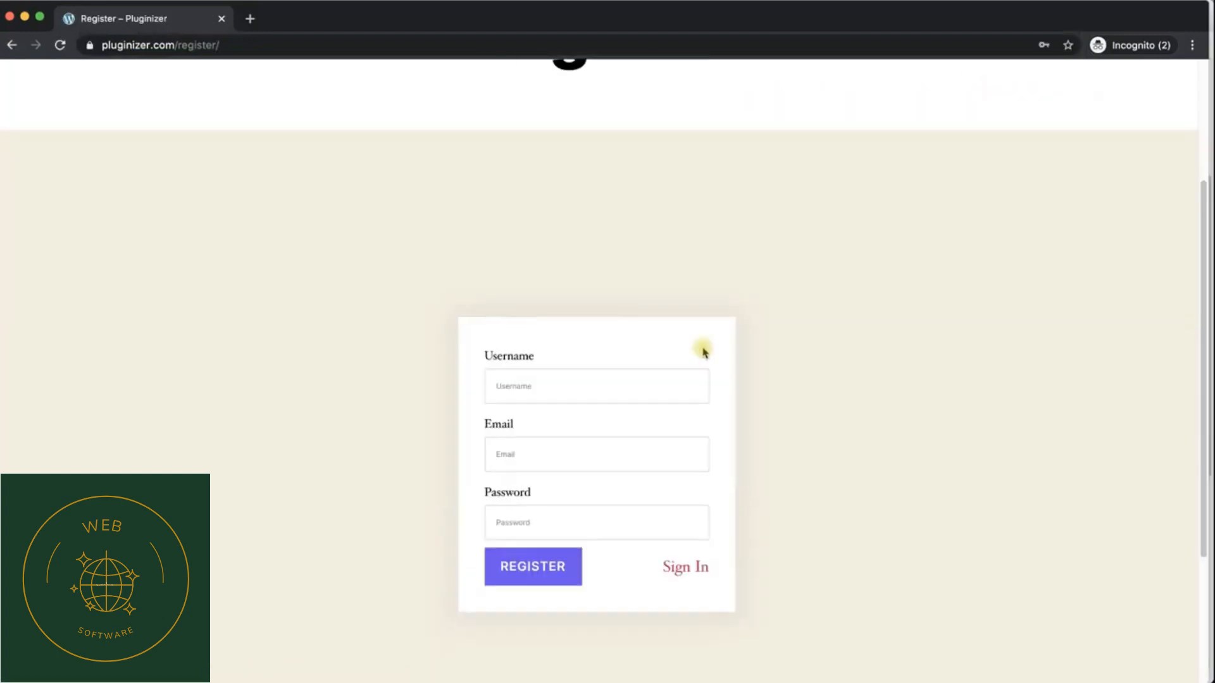
Step: Fill in the registration form with a test username, an e-mail address and the account password, and submit it
click(580, 391)
text(JohnDoe)
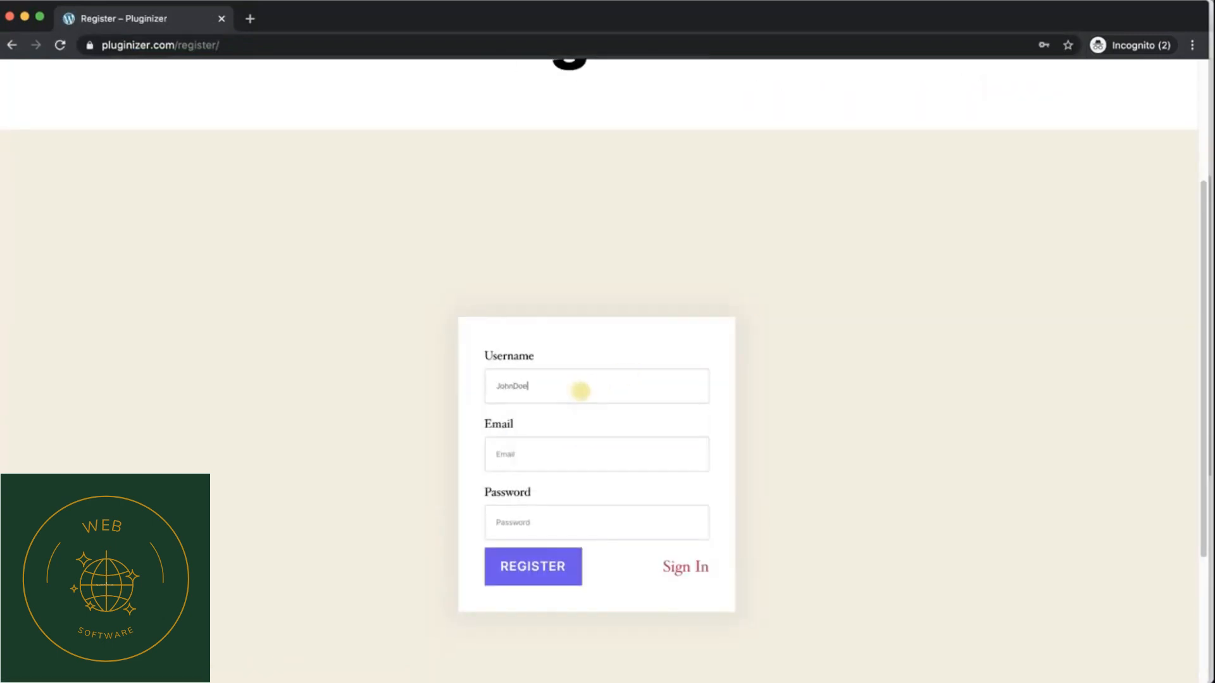
click(621, 447)
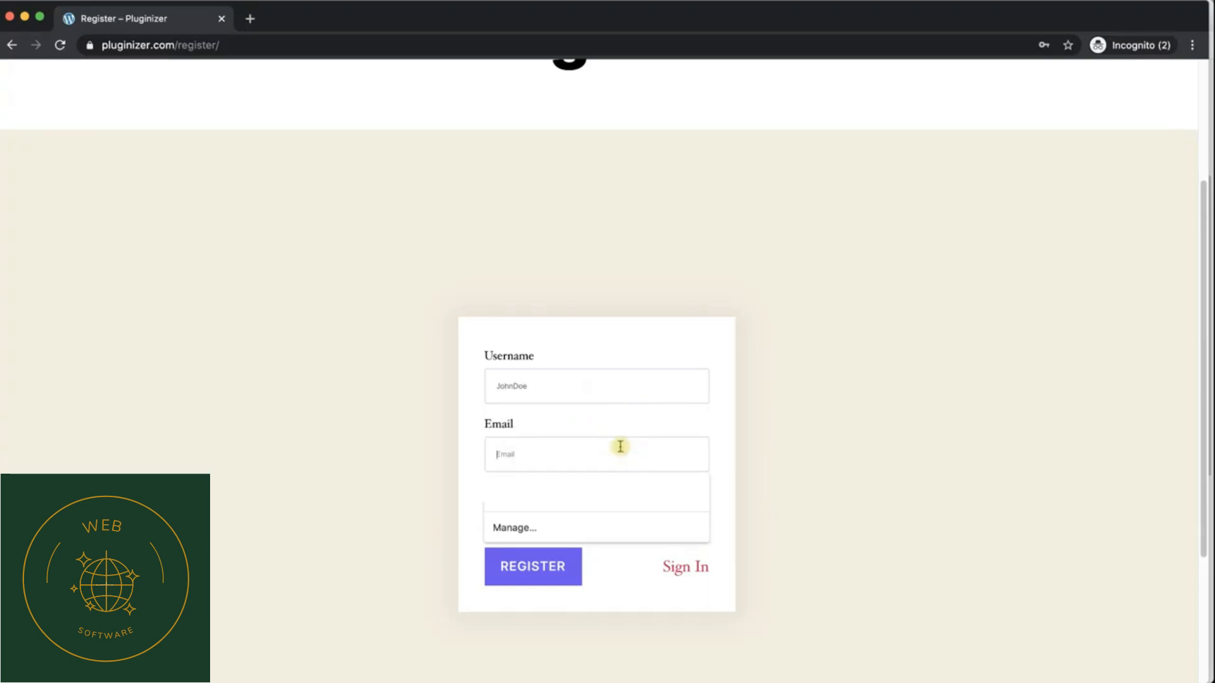
text(johndoe)
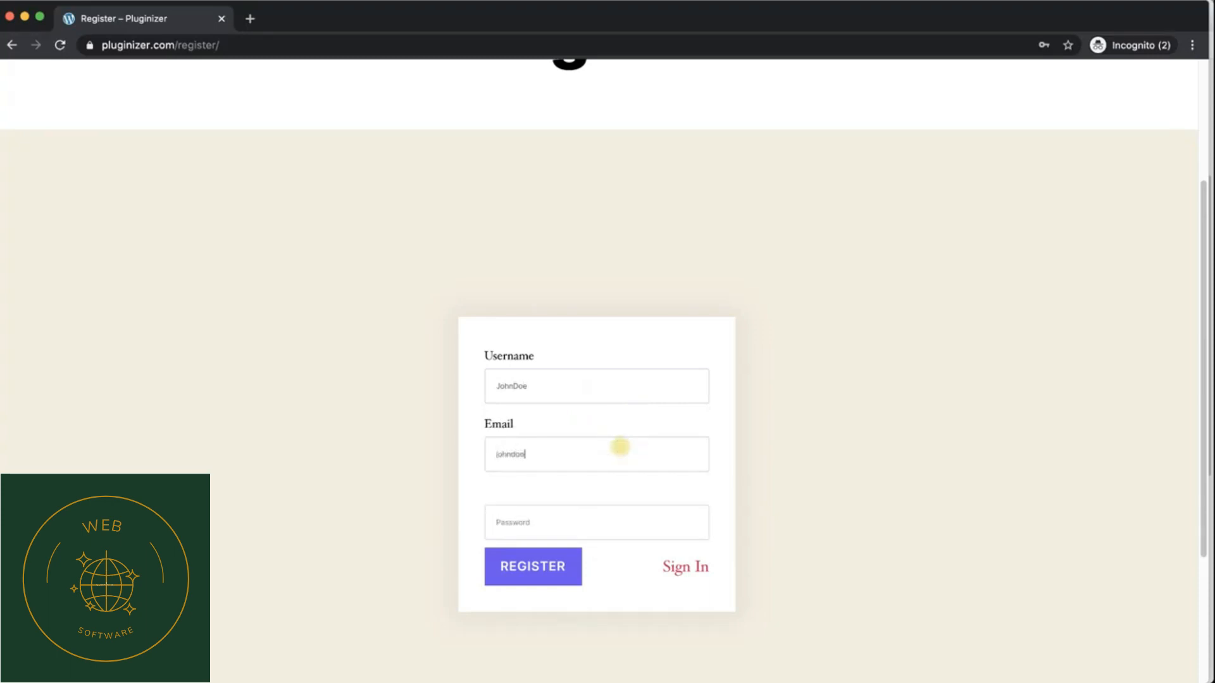
text(@example.com)
click(584, 530)
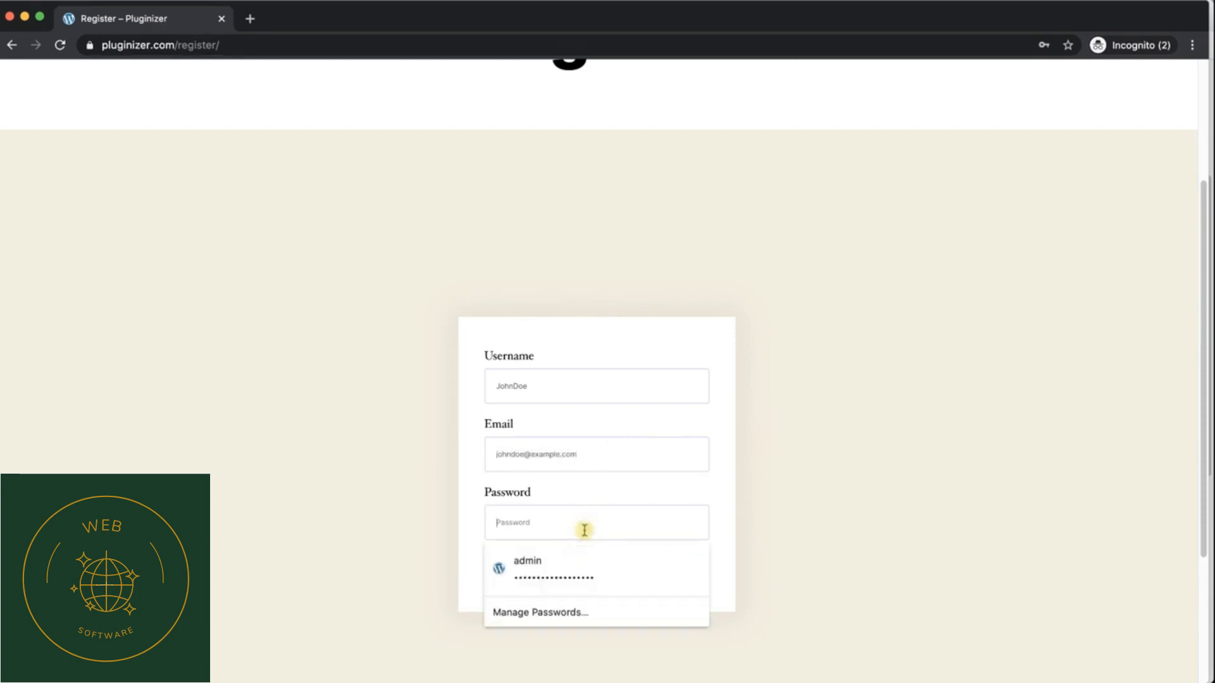
text(p)
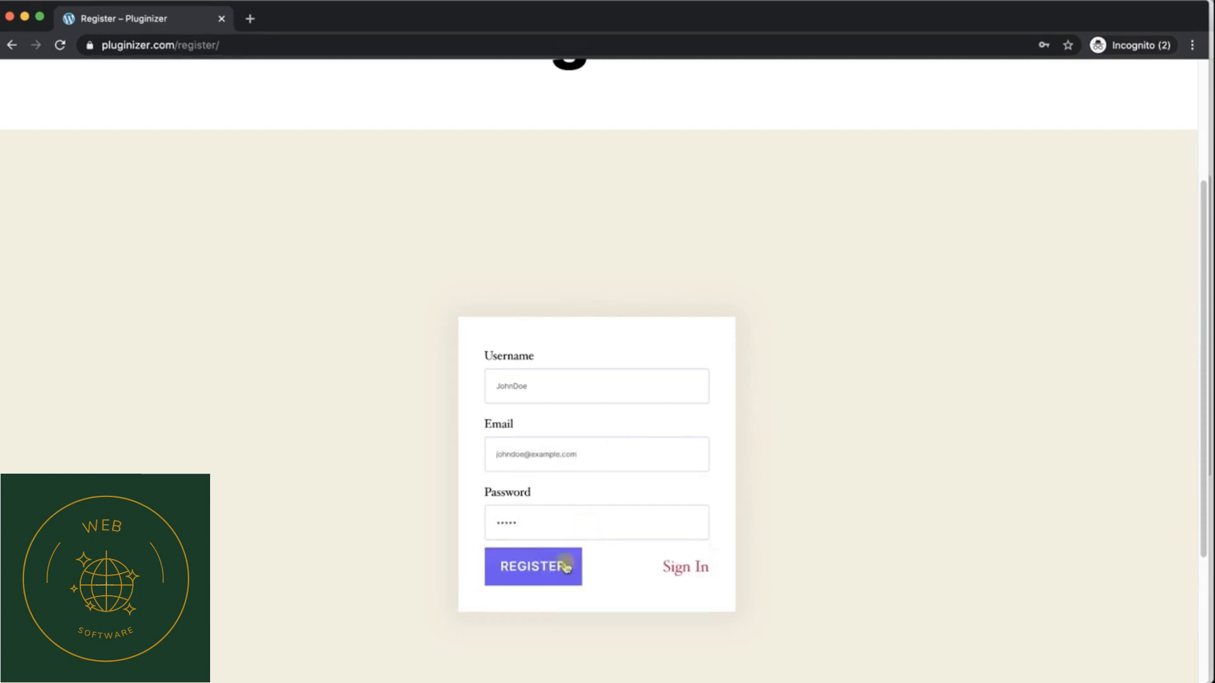
click(546, 575)
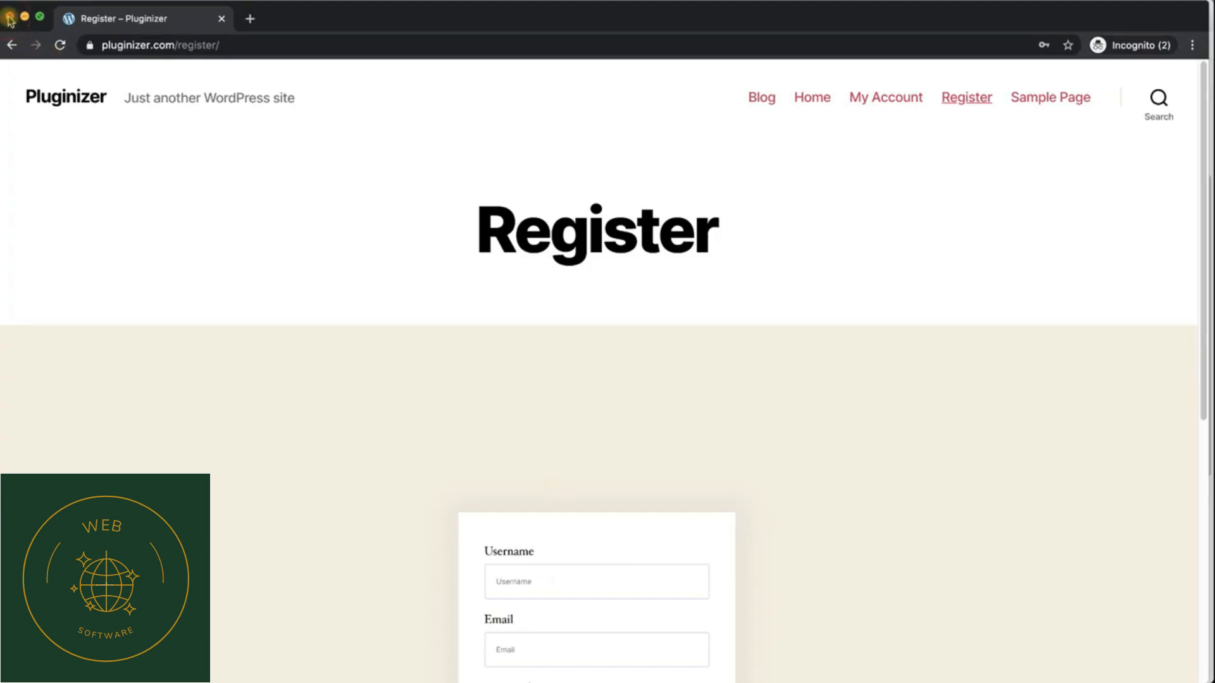
Step: Close the incognito window, exit Elementor to the WordPress dashboard and open the Users list to check the new registration
click(9, 19)
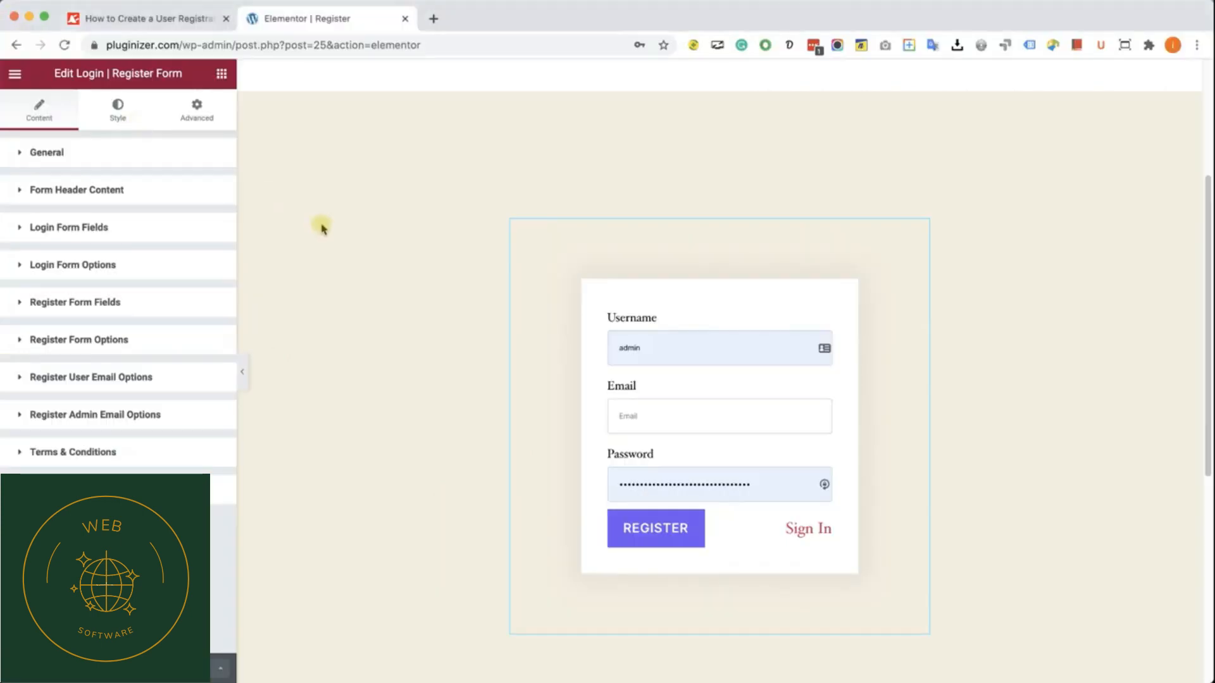
click(28, 74)
super+click(81, 342)
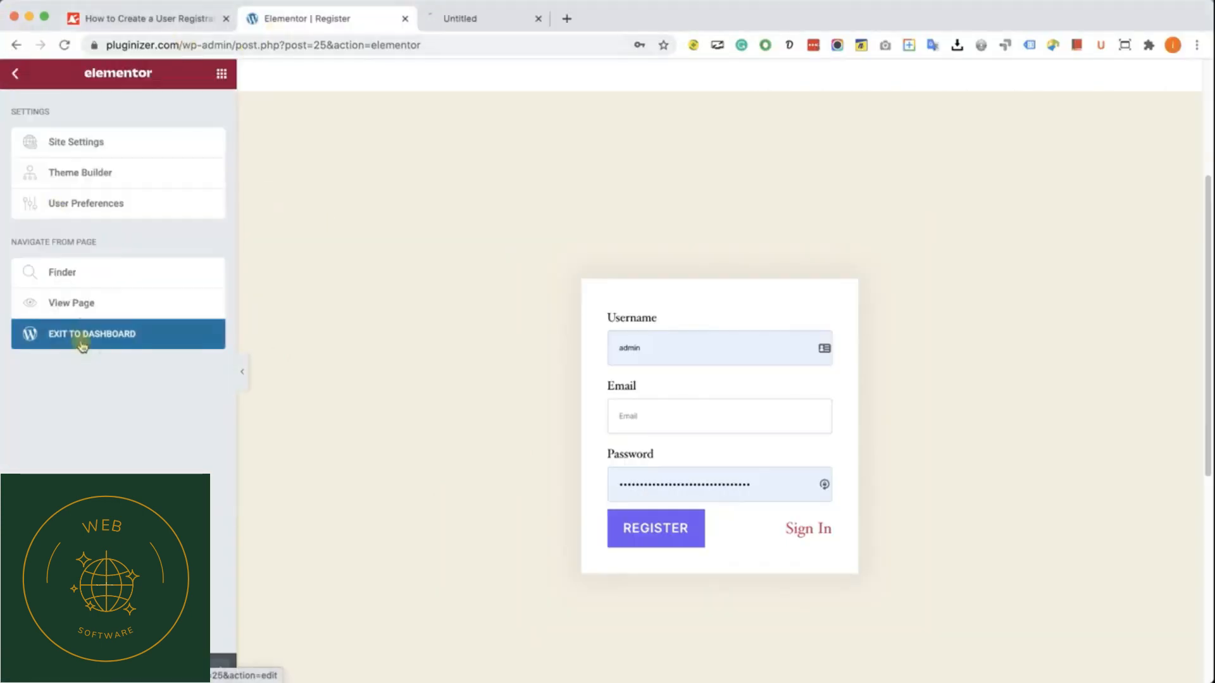
click(503, 19)
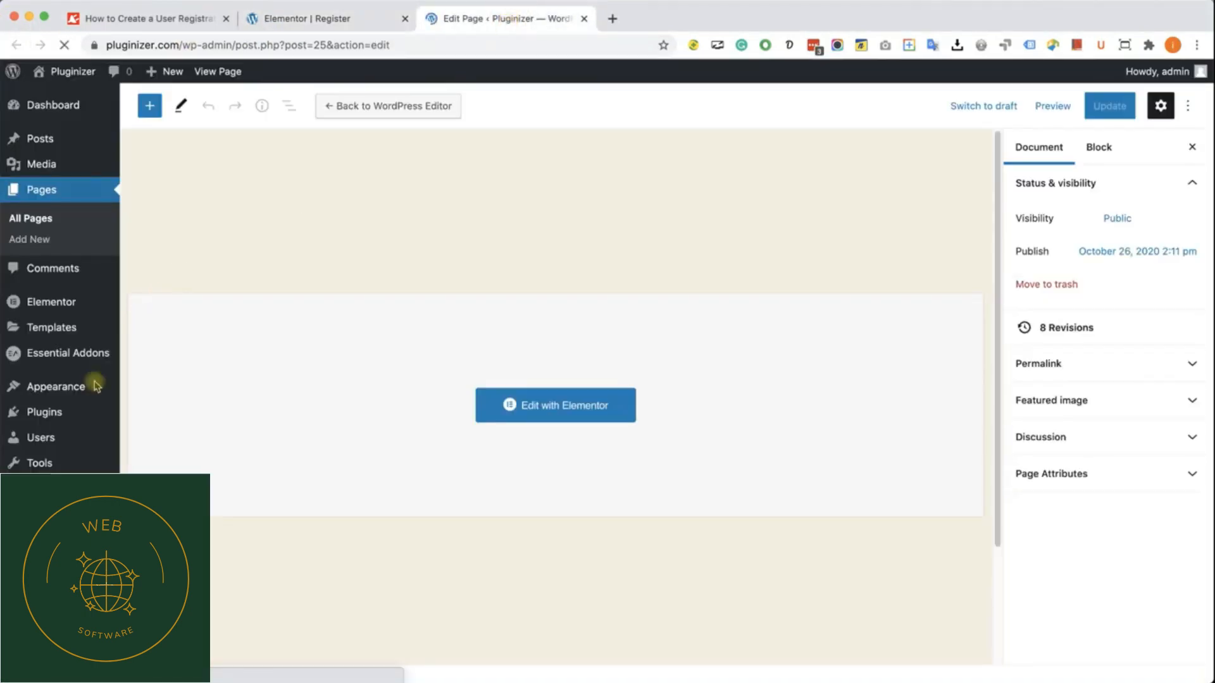
click(45, 436)
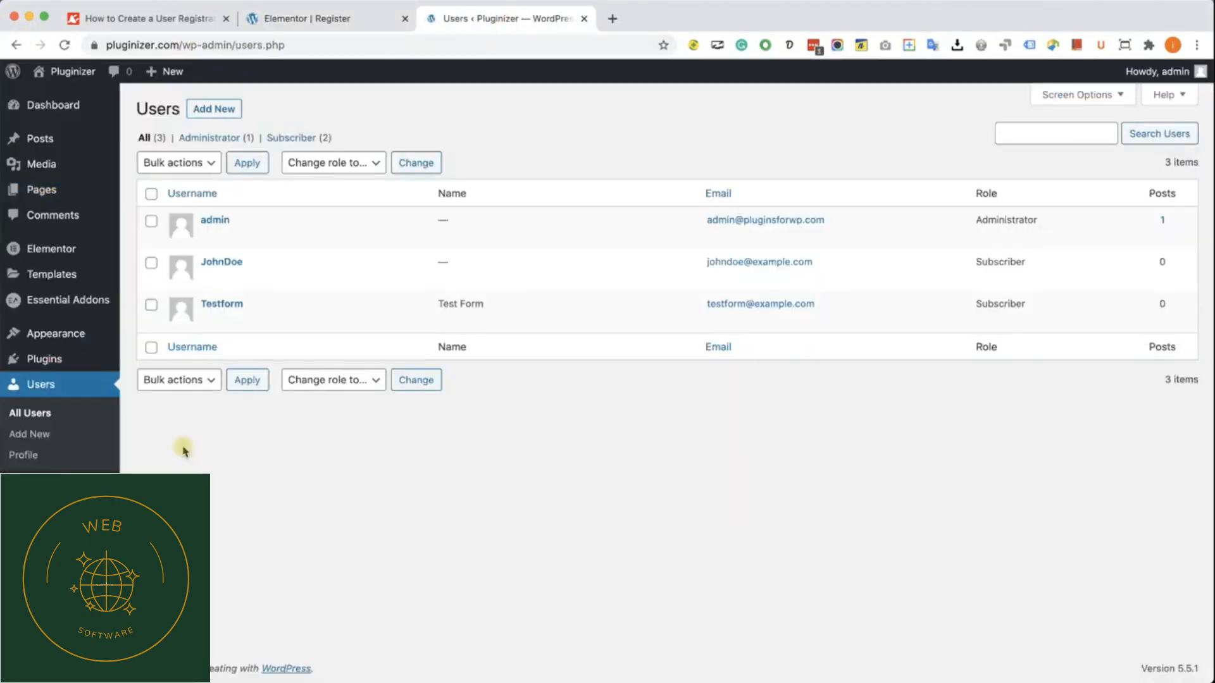